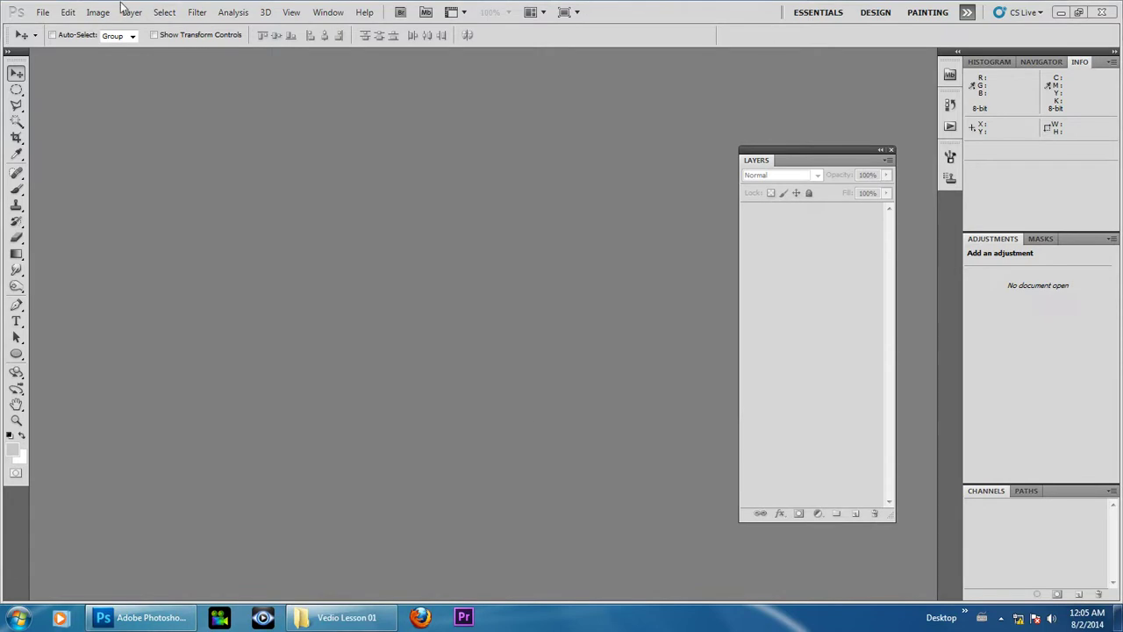
In the Open dialog, browse to the DVD drive's Lesson 08 > Monk folder.
click(46, 16)
click(54, 41)
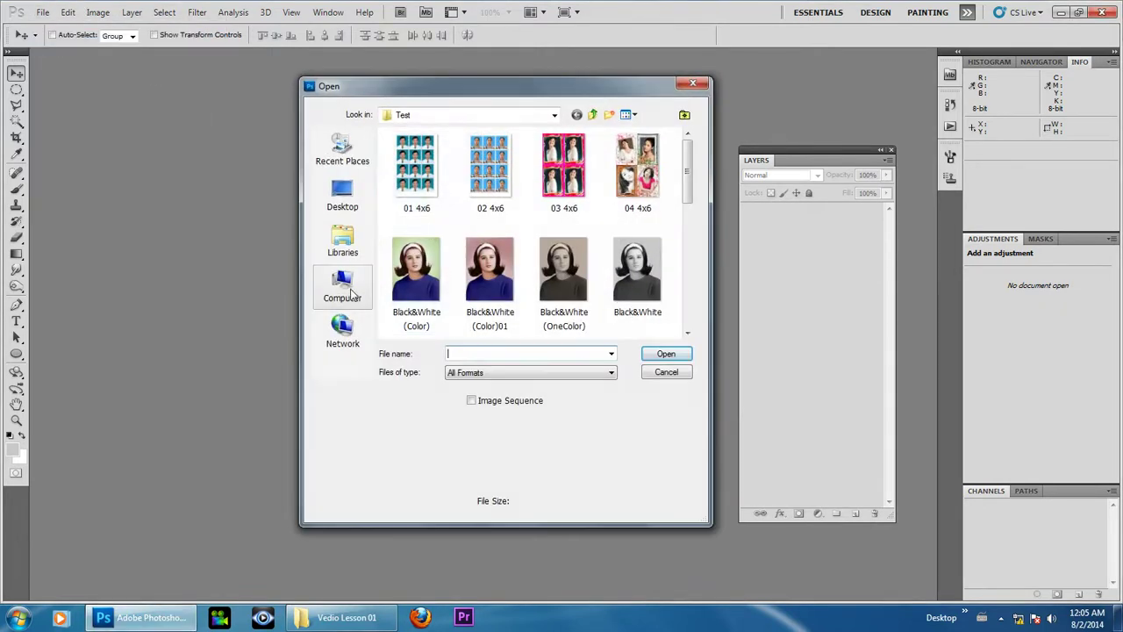
click(340, 290)
click(448, 316)
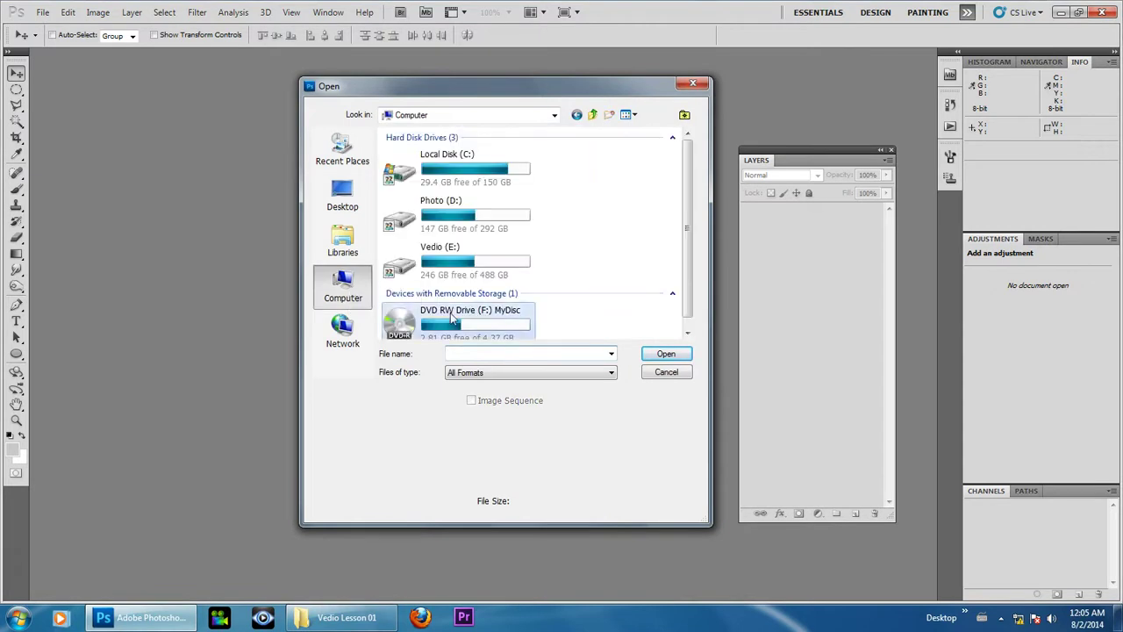
click(666, 355)
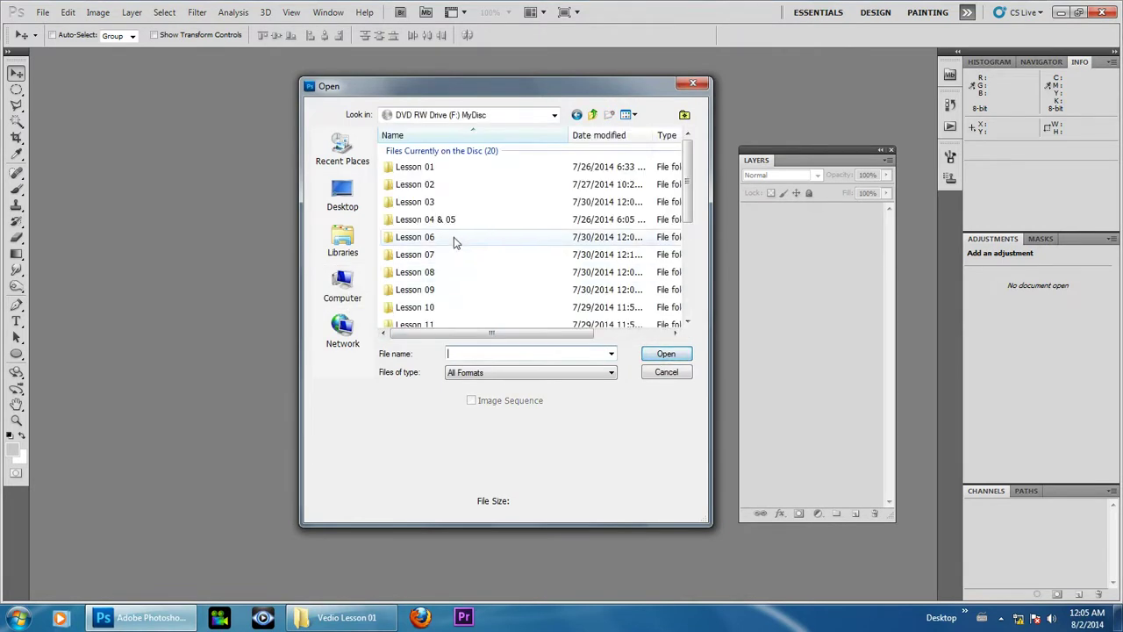
click(439, 272)
click(646, 356)
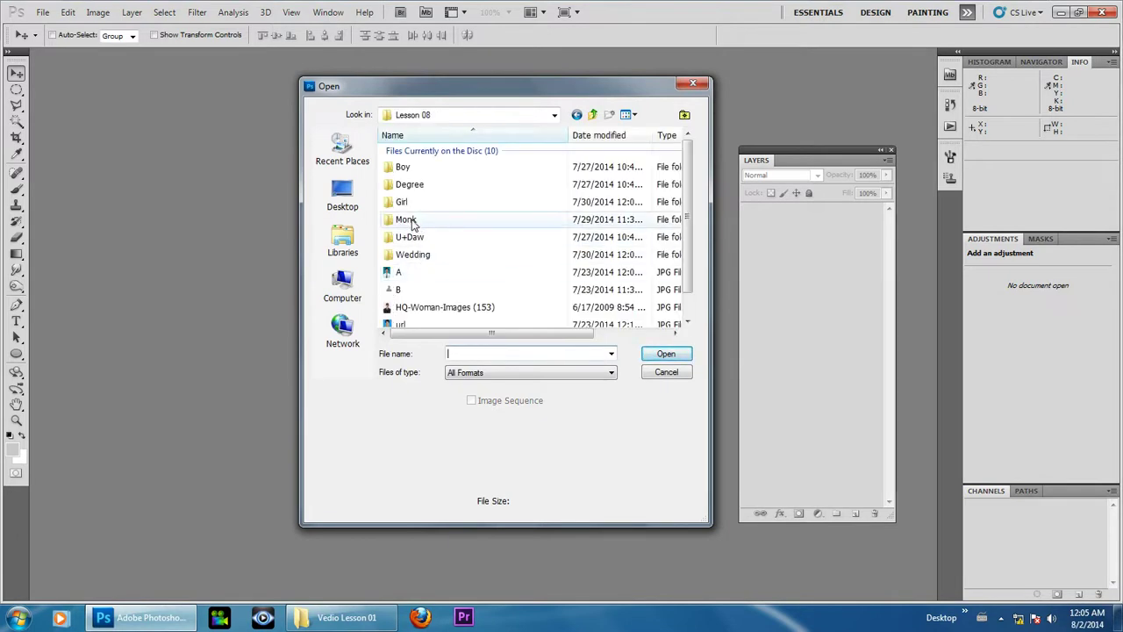
click(410, 222)
click(664, 354)
Switch the file view to Large icons and open img790.
click(634, 114)
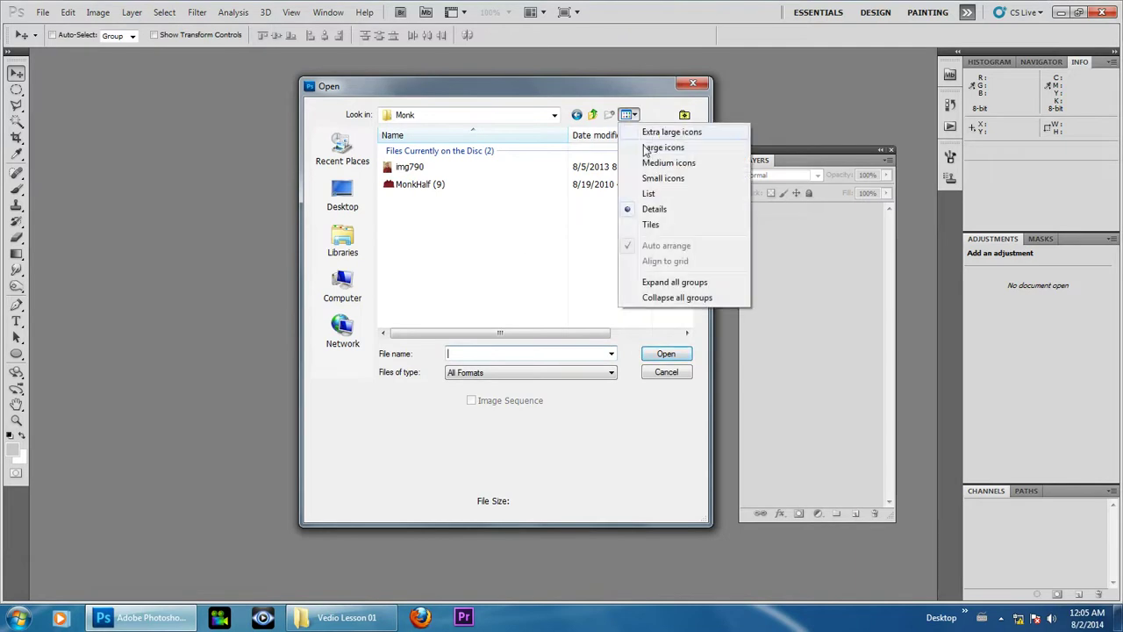
click(664, 147)
click(422, 184)
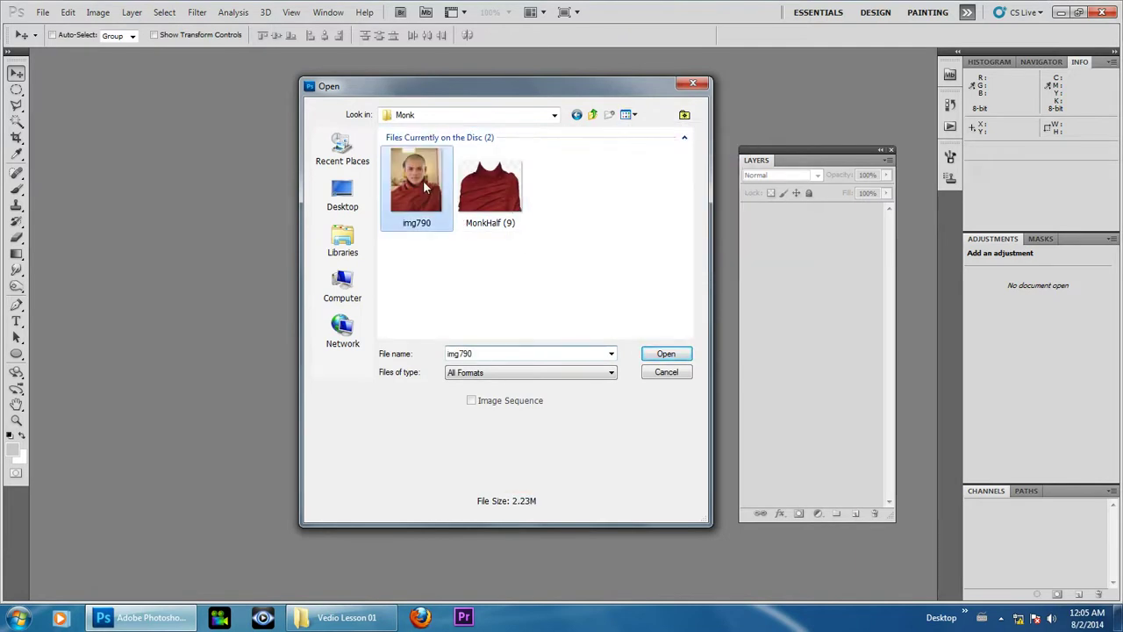
click(666, 355)
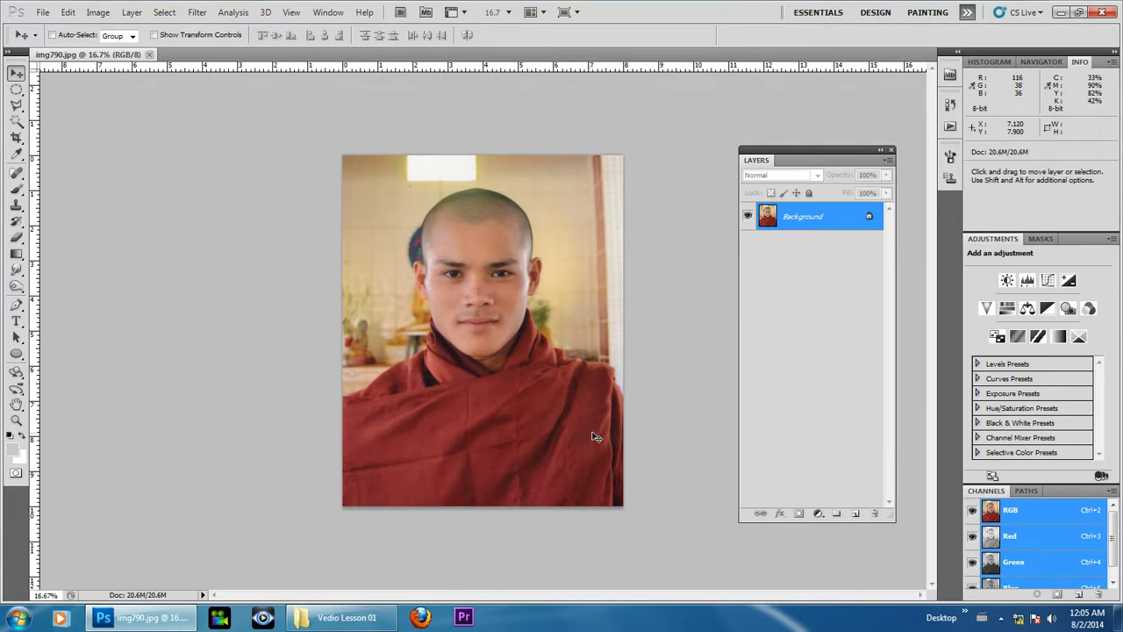
Crop the whole monk photo to 8 × 10 in at 300 pixels/inch.
click(16, 138)
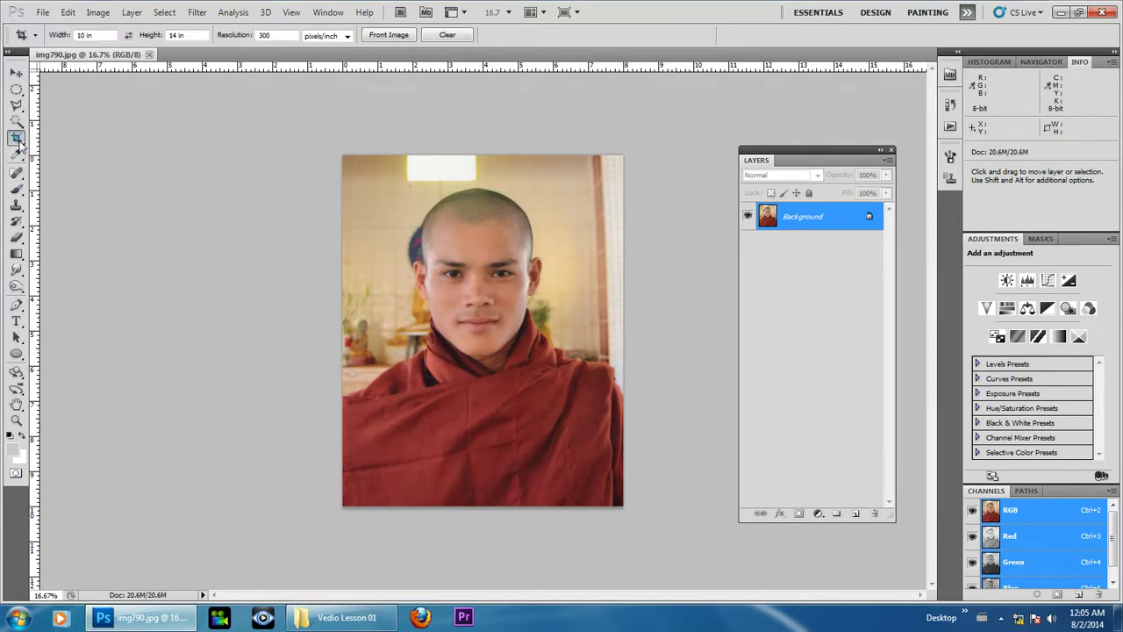
click(88, 35)
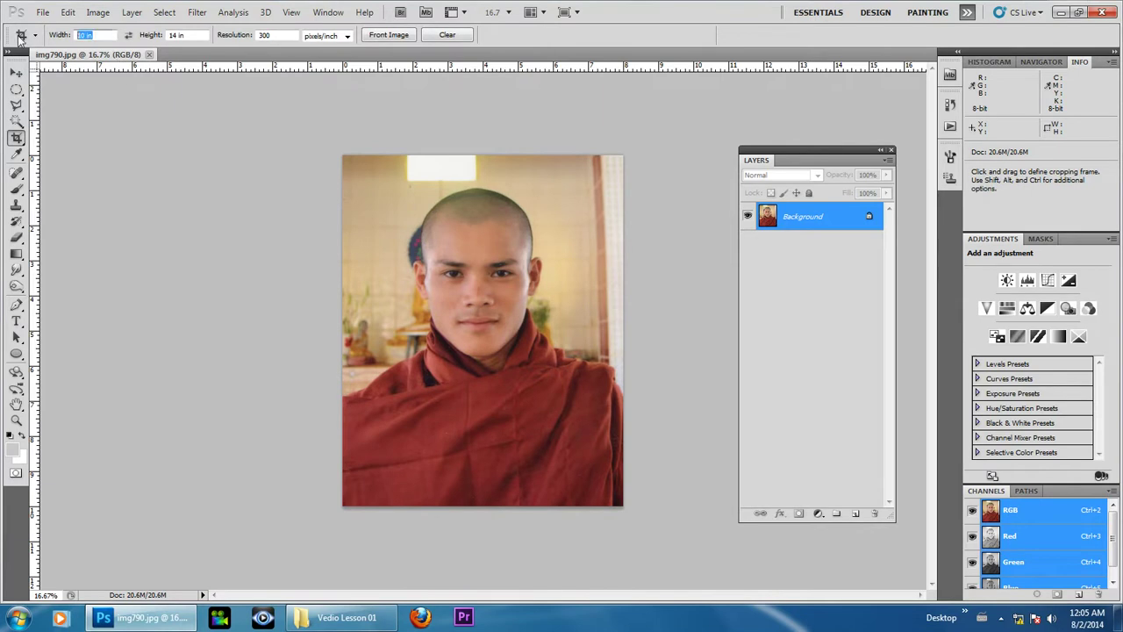
text(8)
click(197, 36)
text(1)
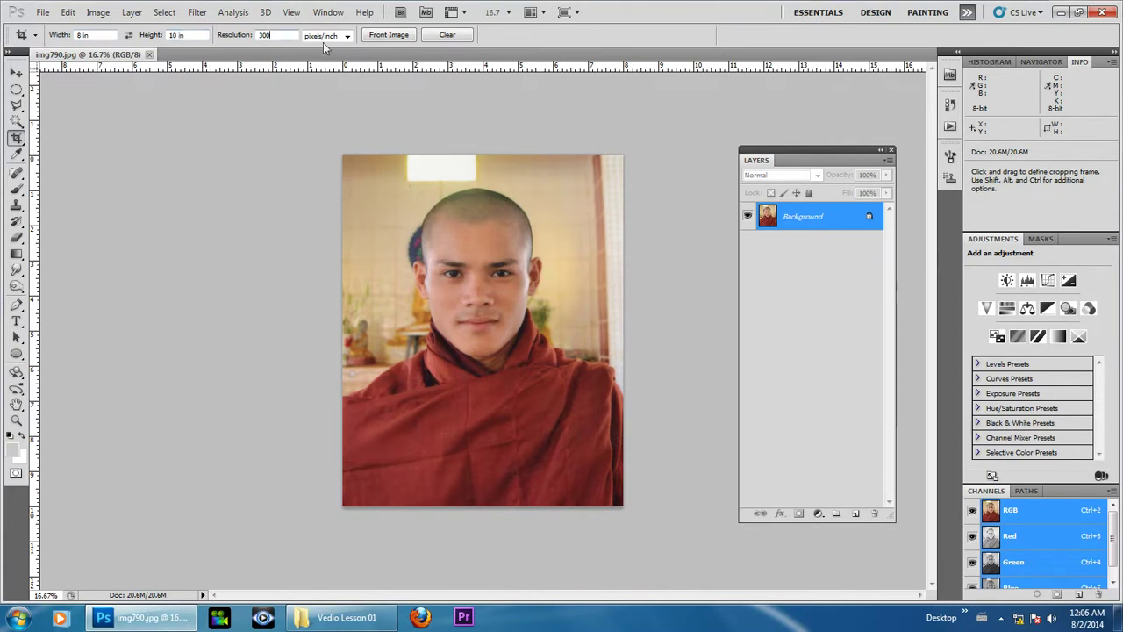
key(ctrl+a)
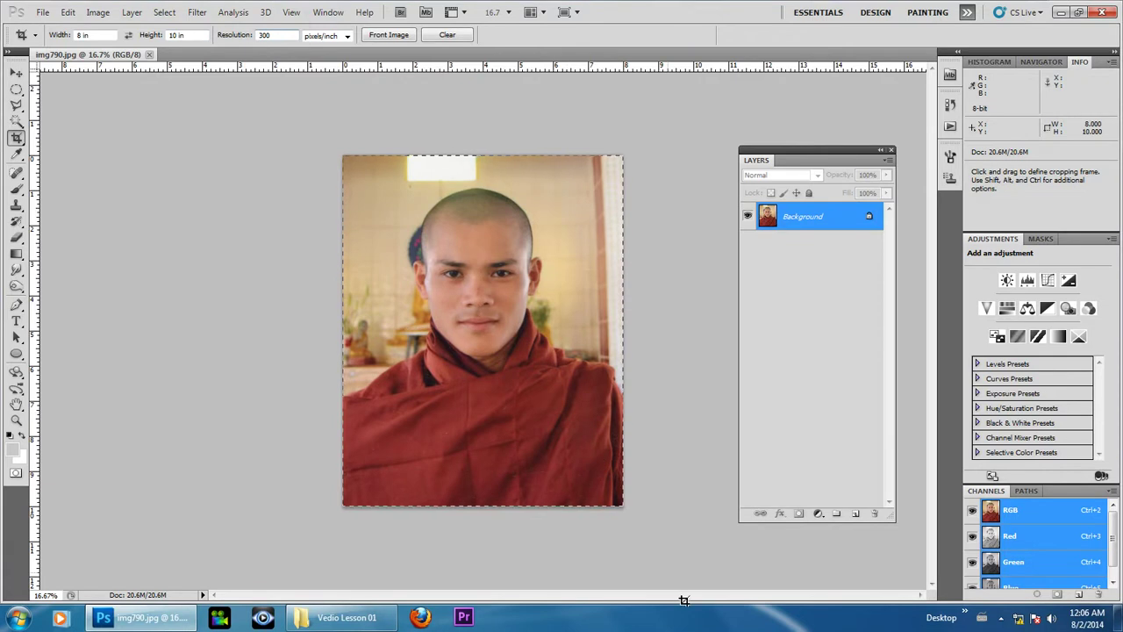
key(Return)
drag(627, 154, 625, 160)
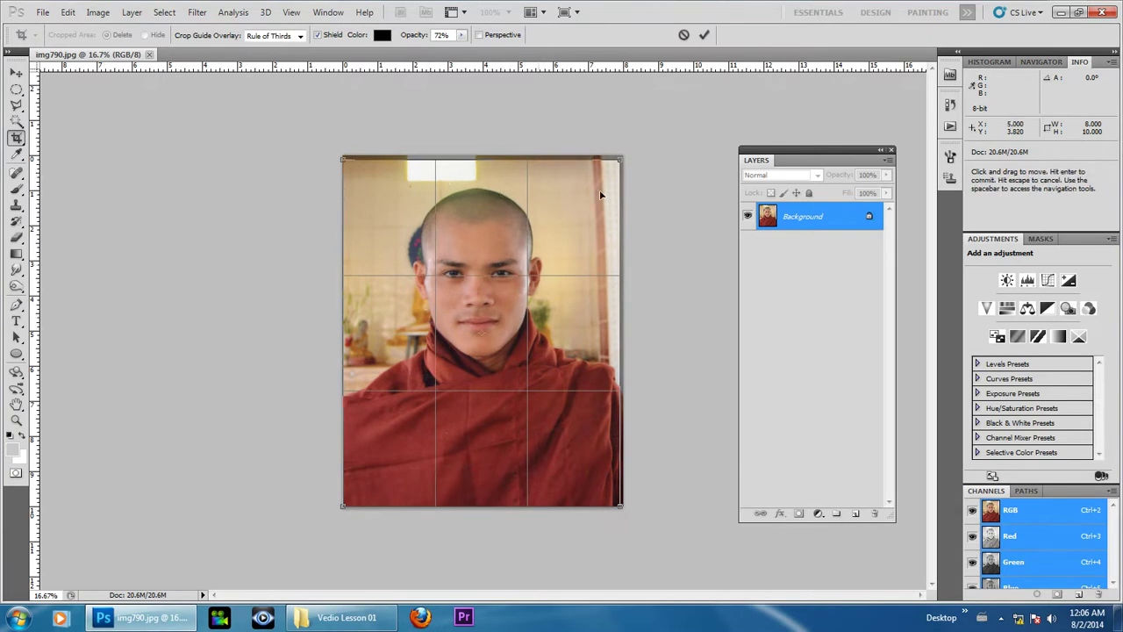
click(703, 34)
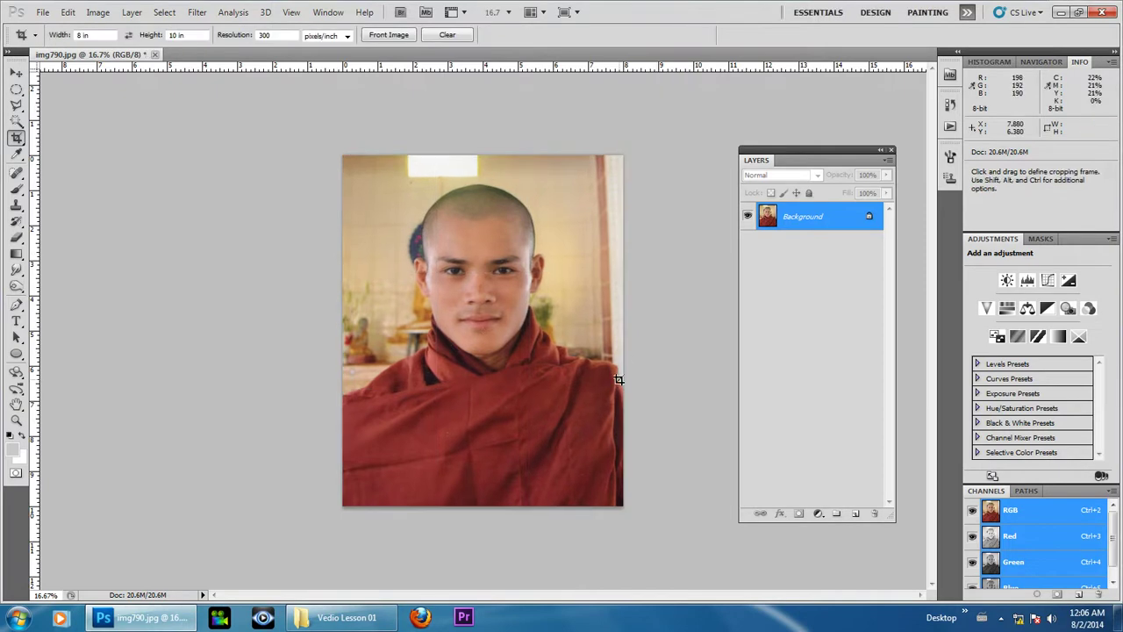
Start a Pen path at the head's left edge and curve it over the top to the right side.
scroll(544, 185, up, 5)
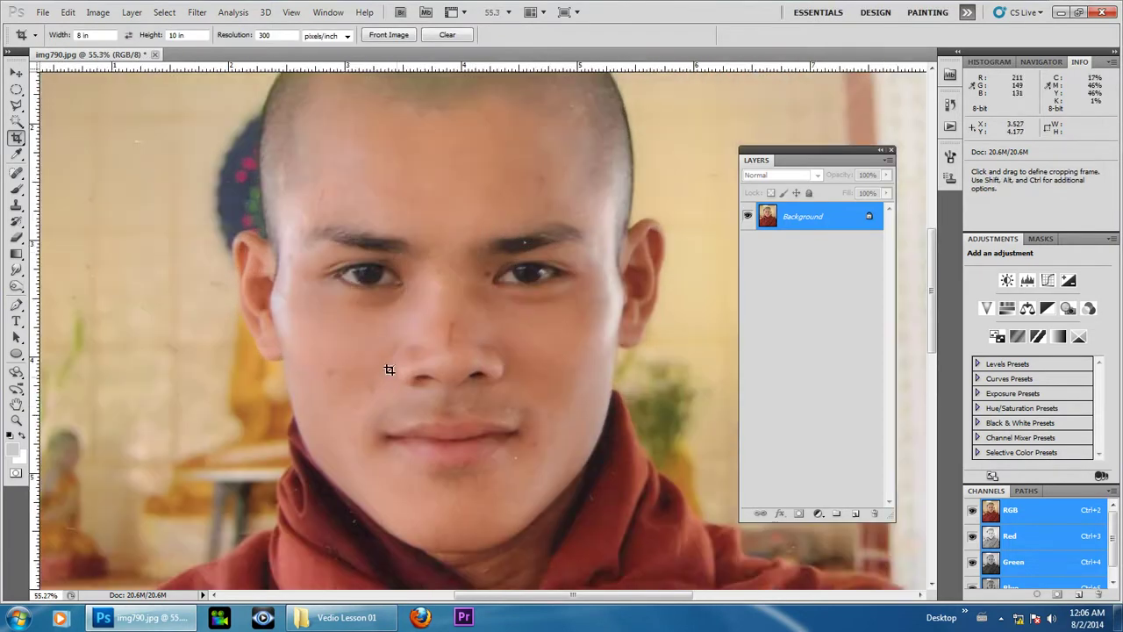
scroll(389, 370, up, 1)
key(p)
scroll(289, 364, up, 1)
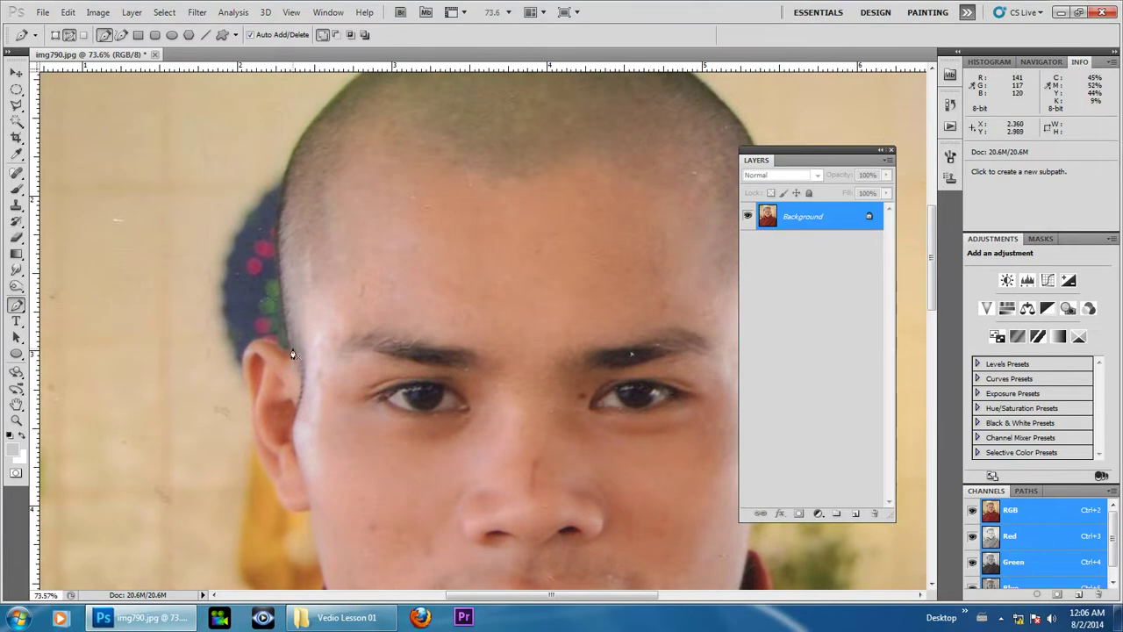
drag(293, 354, 309, 539)
click(283, 421)
click(302, 364)
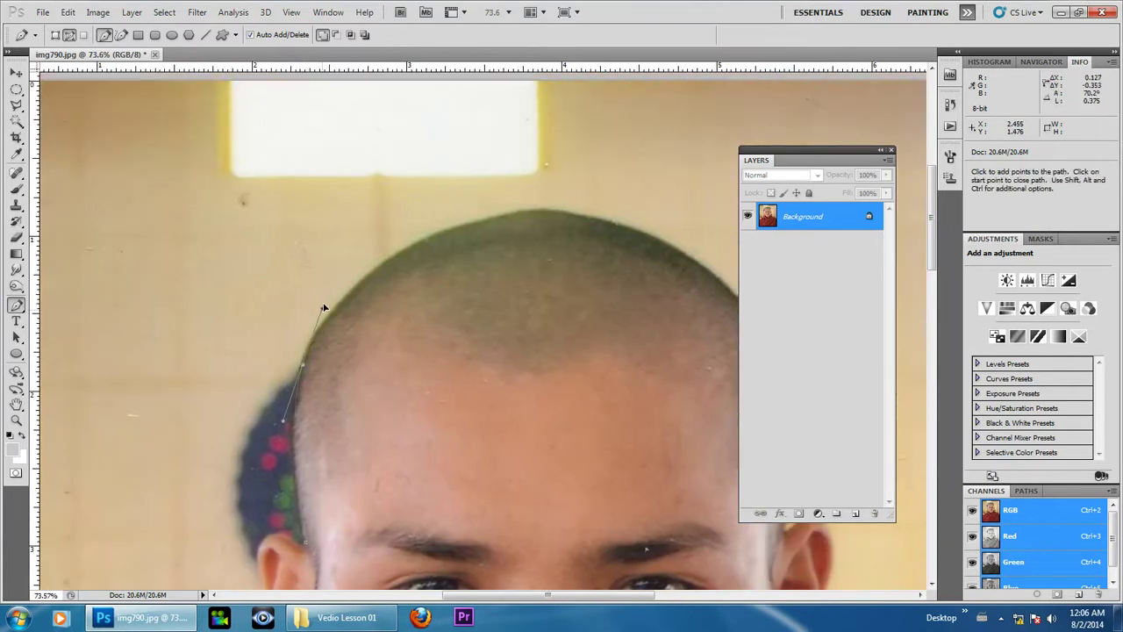
drag(472, 234, 424, 305)
drag(343, 313, 427, 299)
drag(628, 322, 714, 380)
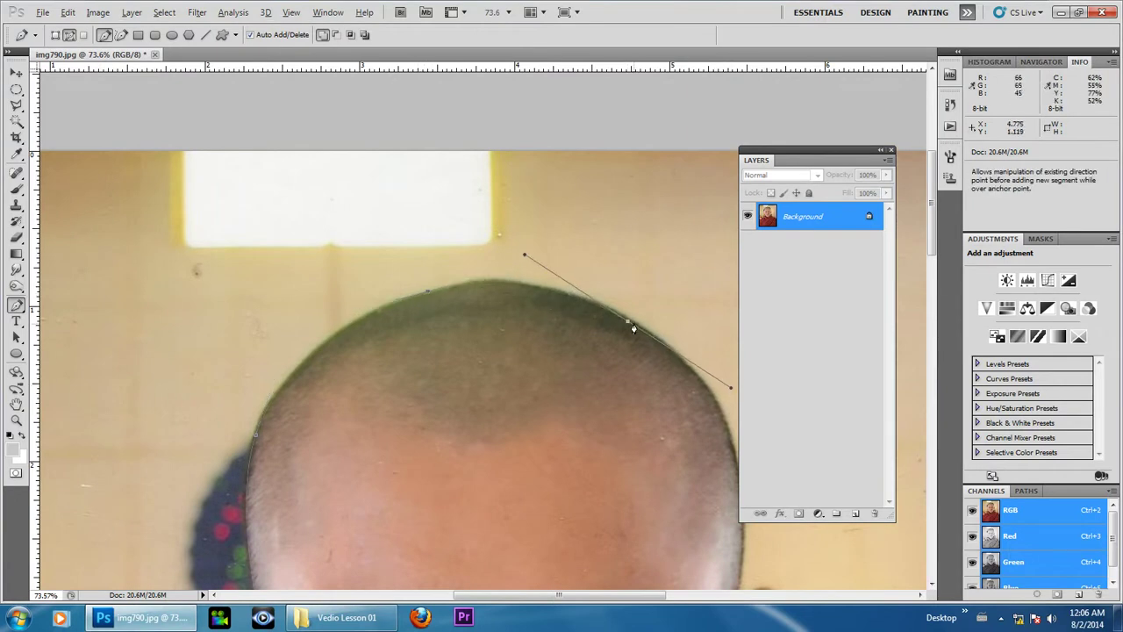
alt+click(632, 325)
Continue the path down the right side of the head, the jaw and across the neck.
drag(671, 386, 515, 176)
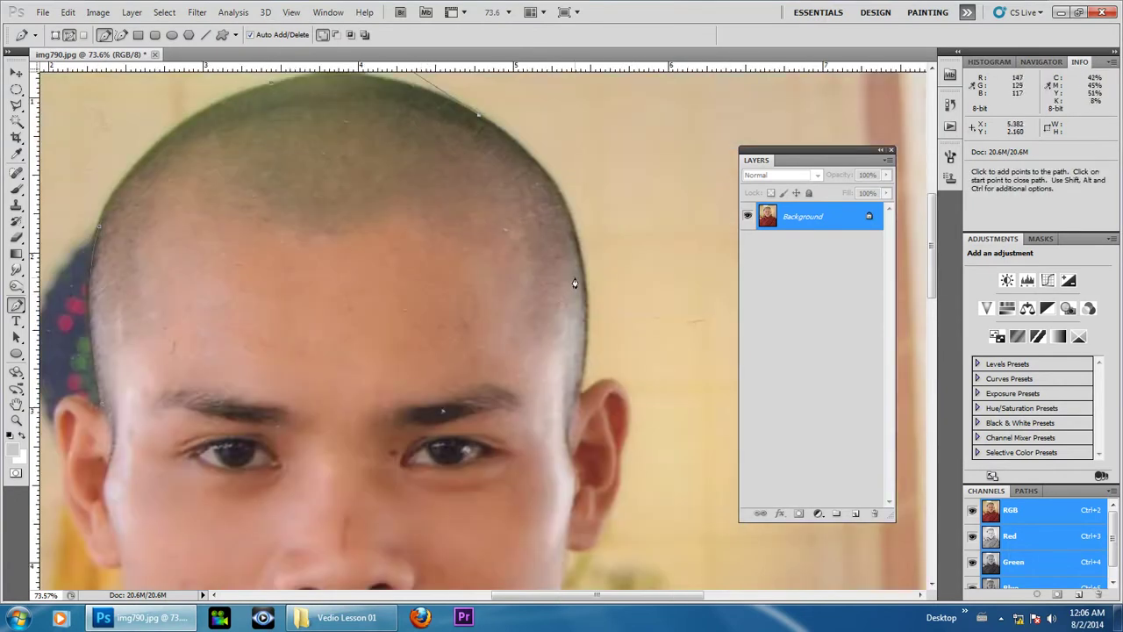
drag(585, 284, 590, 360)
mouse_move(623, 430)
mouse_down()
mouse_move(603, 257)
mouse_move(604, 320)
mouse_up()
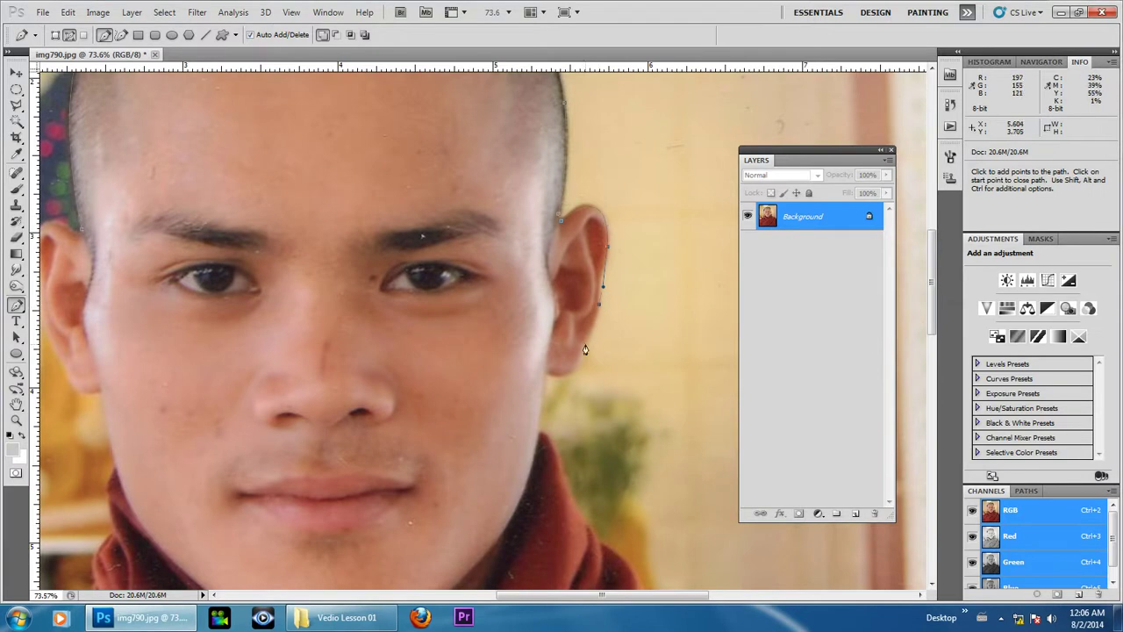
drag(544, 375, 511, 369)
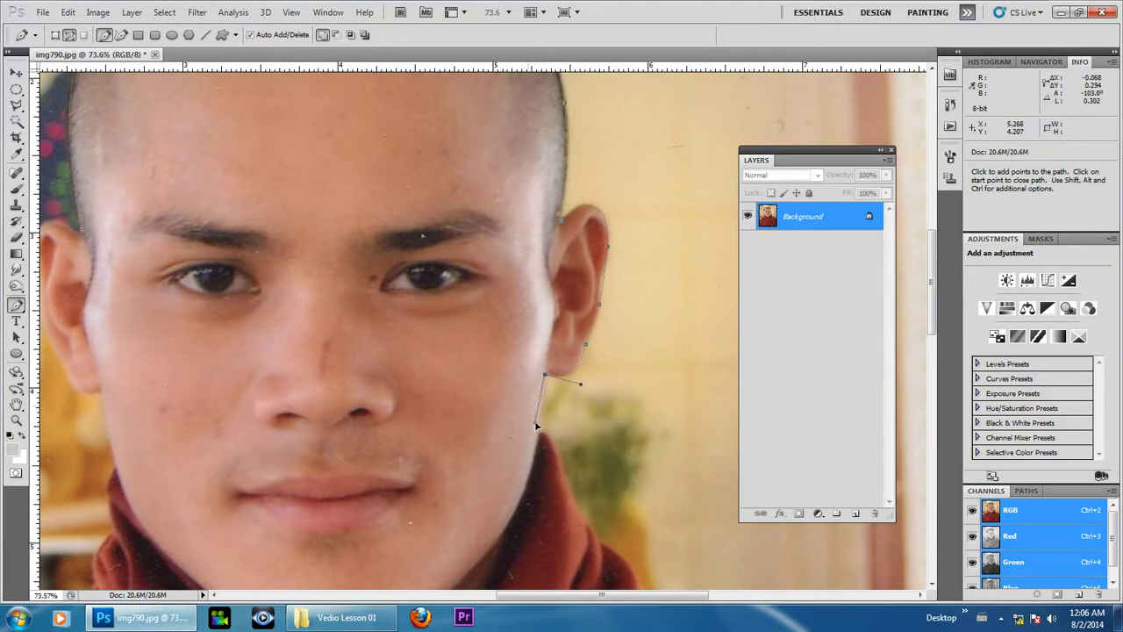
scroll(533, 445, down, 5)
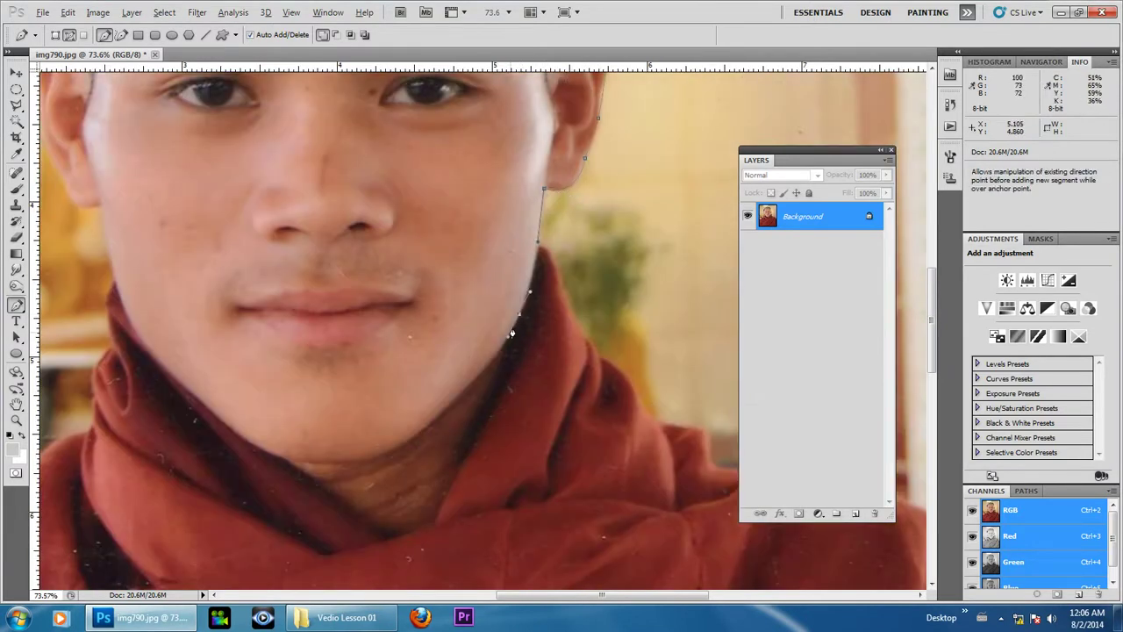
click(509, 351)
click(503, 398)
drag(435, 534, 457, 530)
mouse_move(332, 511)
mouse_down()
mouse_move(405, 378)
mouse_move(469, 407)
mouse_up()
drag(456, 401, 444, 393)
click(423, 358)
Finish the outline up the left jaw and ear, then zoom around to review the path.
mouse_move(344, 300)
mouse_down()
mouse_move(412, 393)
mouse_move(369, 347)
mouse_up()
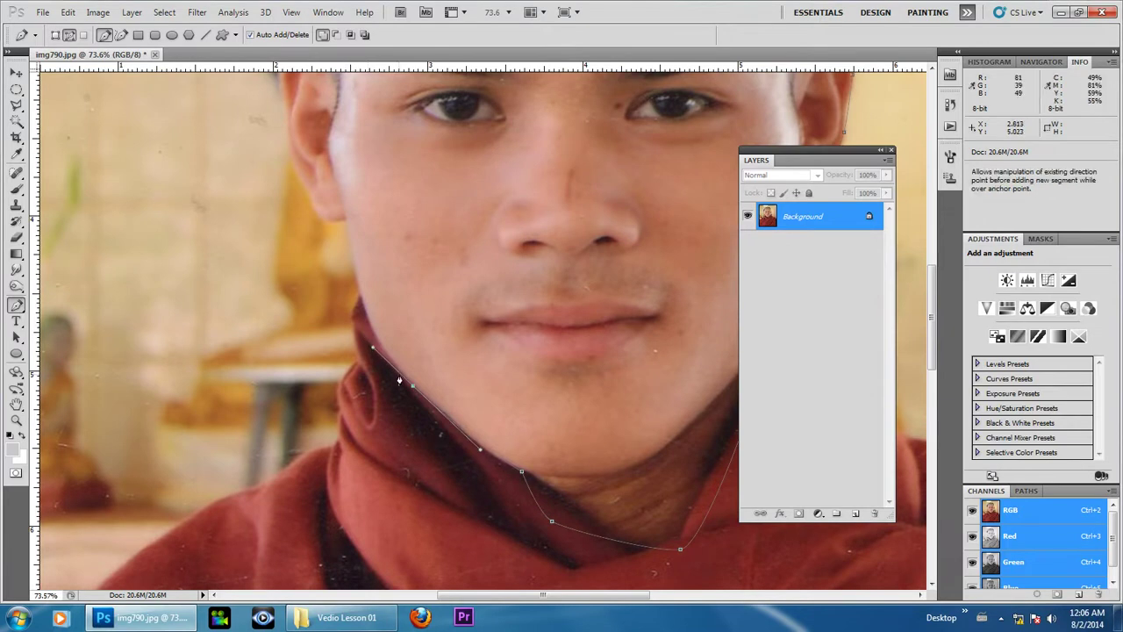
mouse_move(359, 300)
mouse_down()
mouse_move(384, 363)
mouse_move(374, 327)
mouse_move(363, 343)
mouse_up()
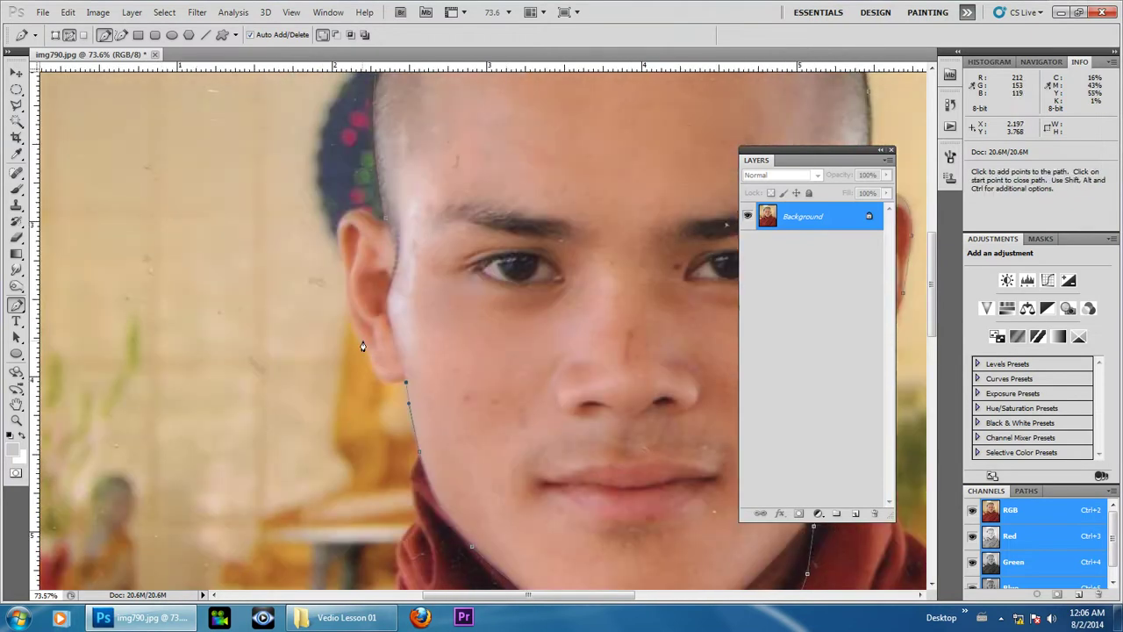
click(344, 279)
drag(361, 220, 407, 235)
alt+click(362, 215)
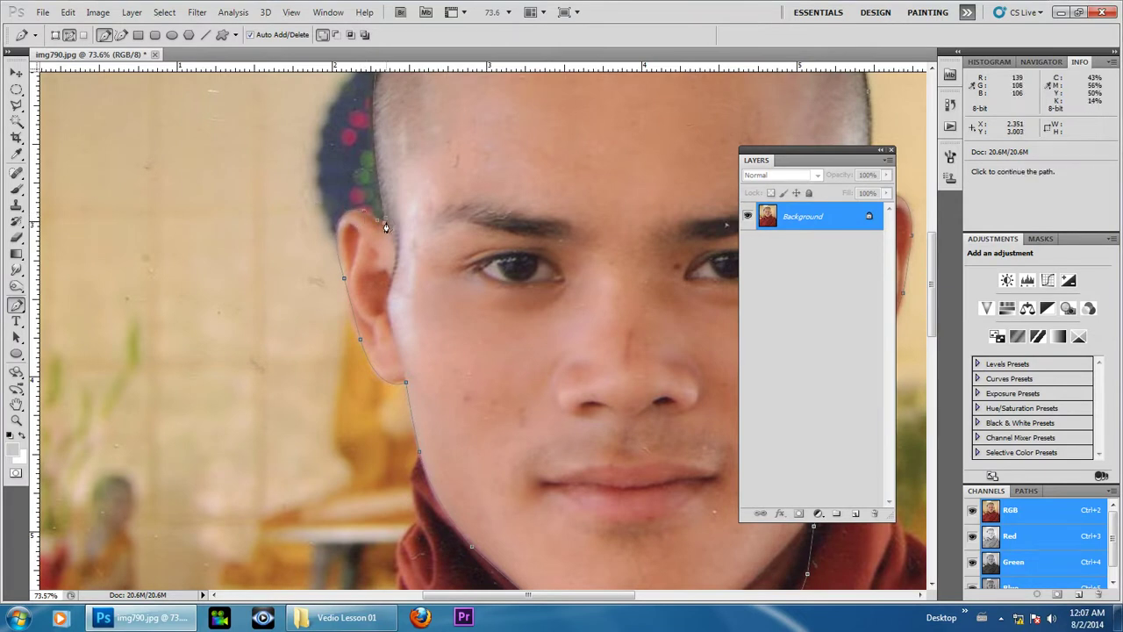
scroll(395, 243, down, 2)
scroll(455, 318, down, 2)
scroll(455, 317, up, 1)
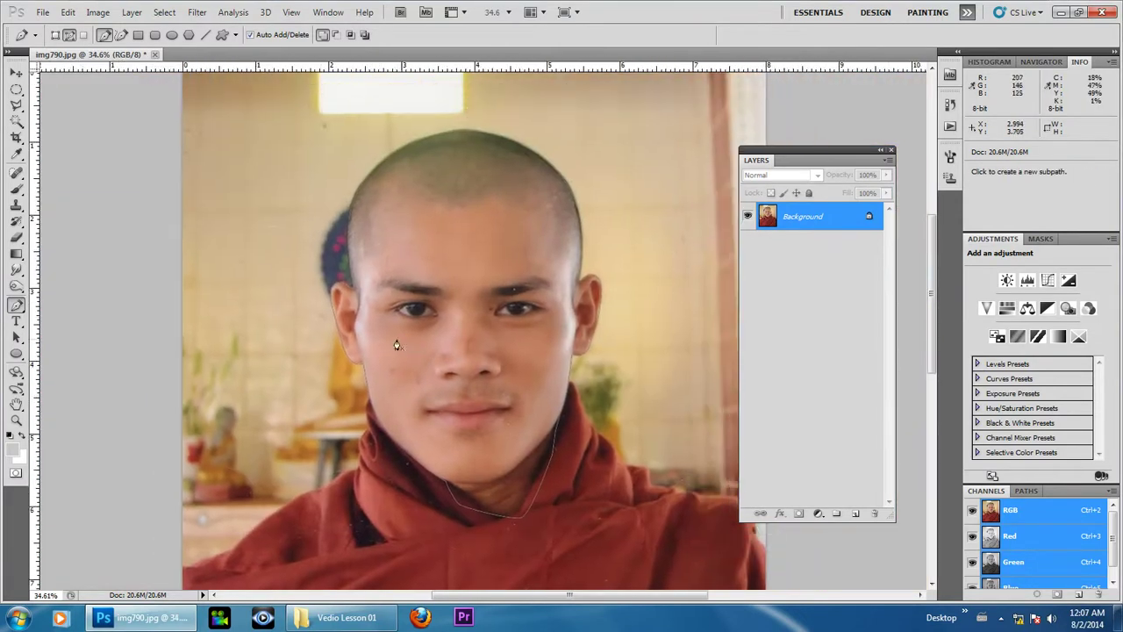
scroll(369, 279, up, 2)
scroll(355, 303, up, 2)
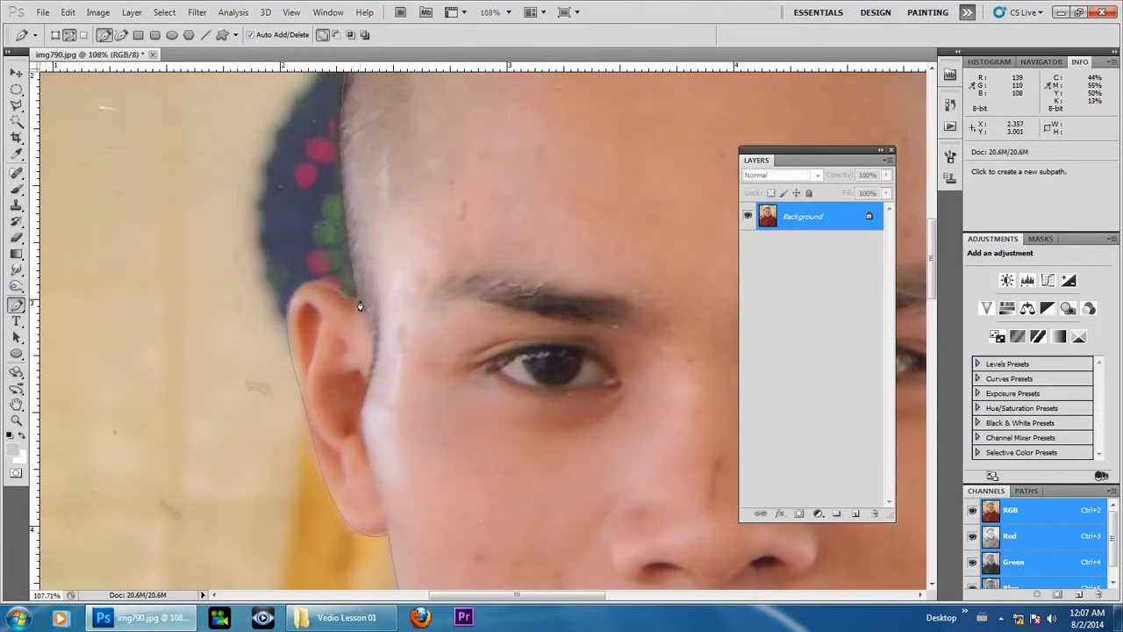
scroll(371, 307, down, 1)
scroll(431, 334, down, 1)
scroll(427, 339, down, 1)
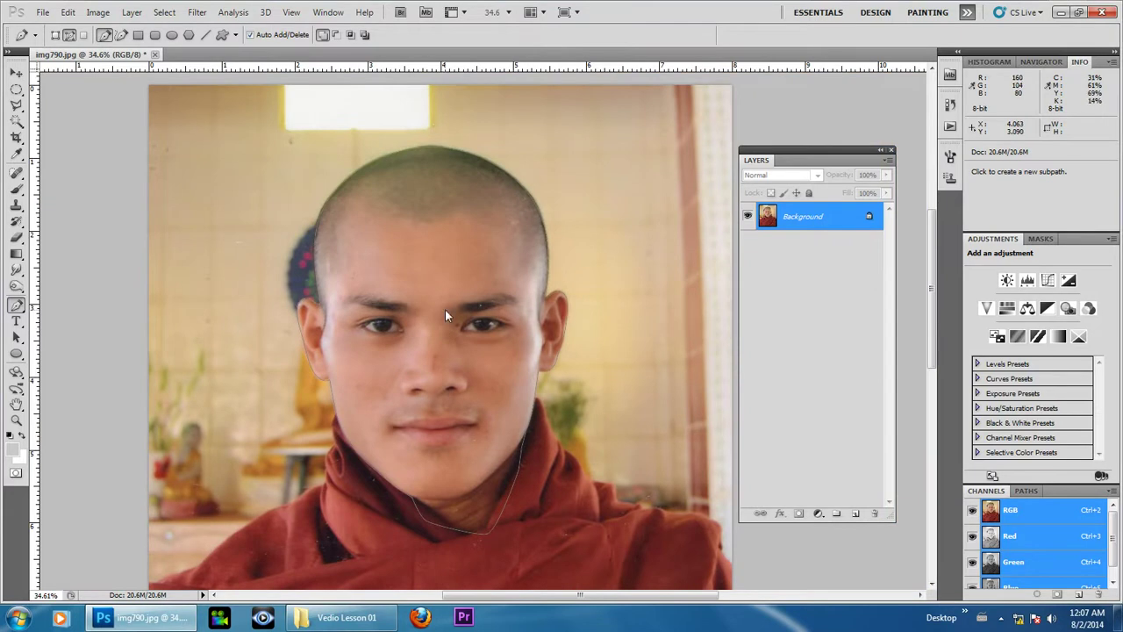
Make a 2-pixel feathered selection from the head path and copy it to Layer 1.
right_click(446, 316)
click(467, 377)
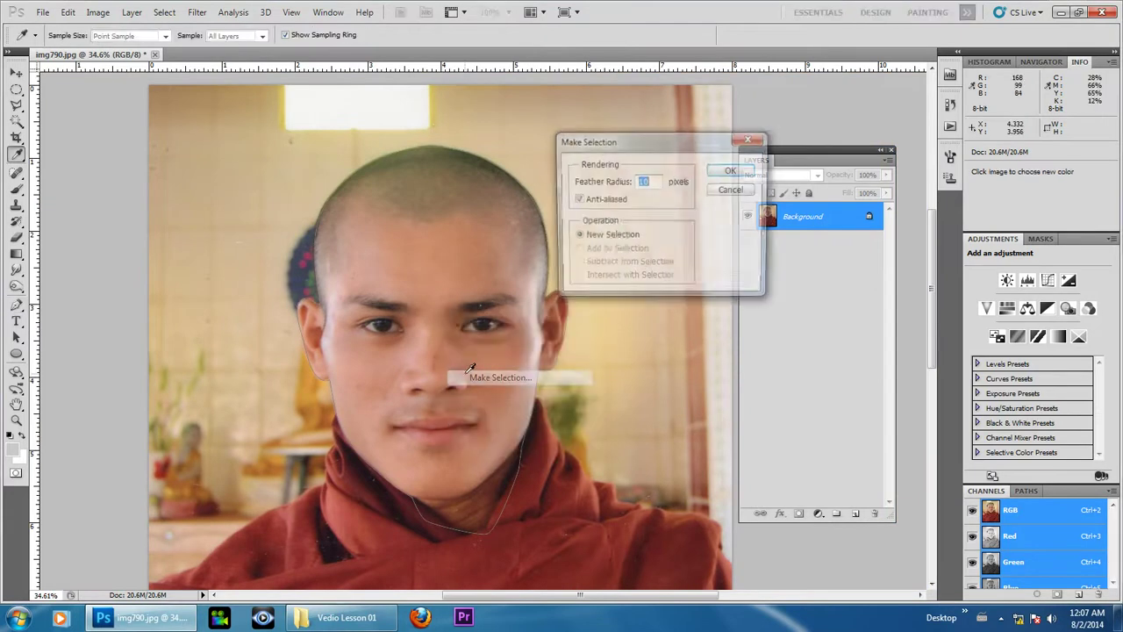
drag(669, 142, 587, 166)
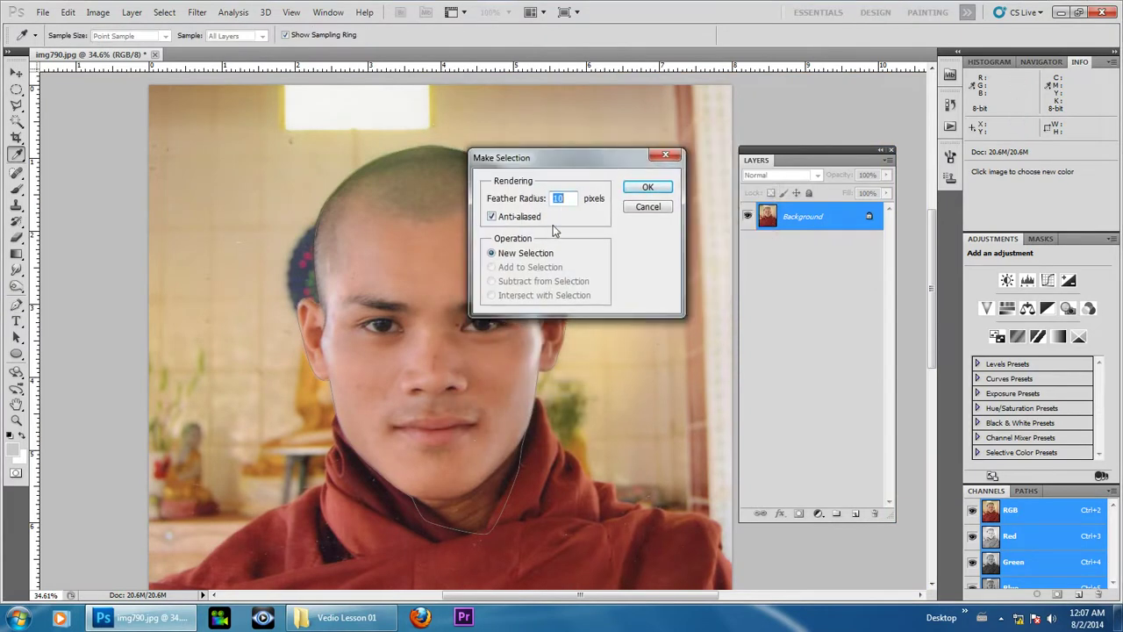
text(2)
click(648, 187)
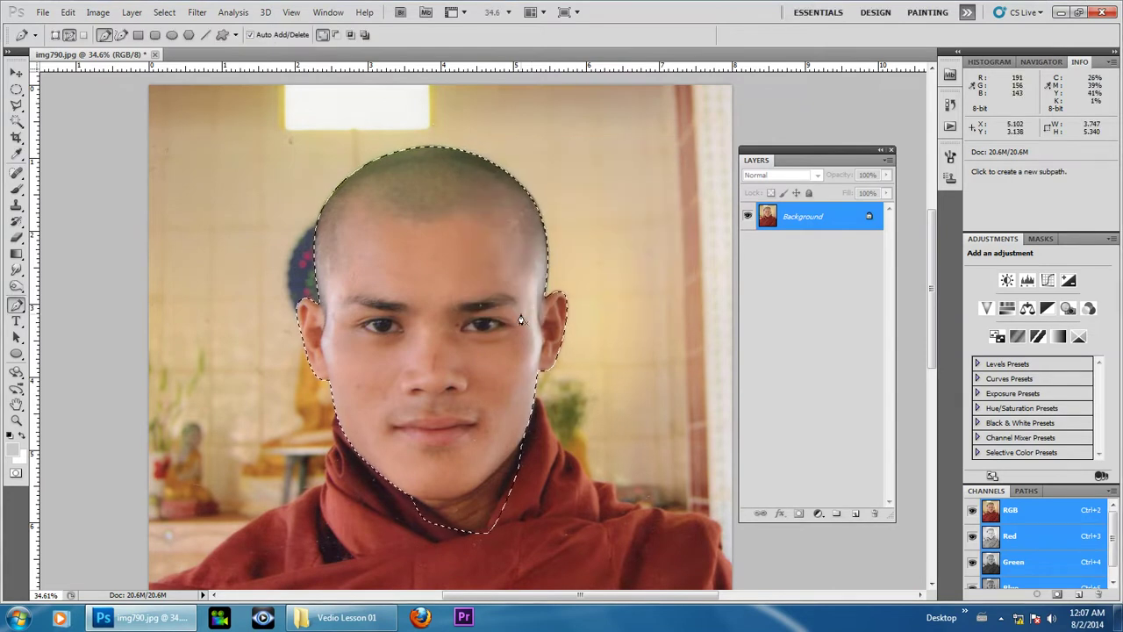
key(ctrl)
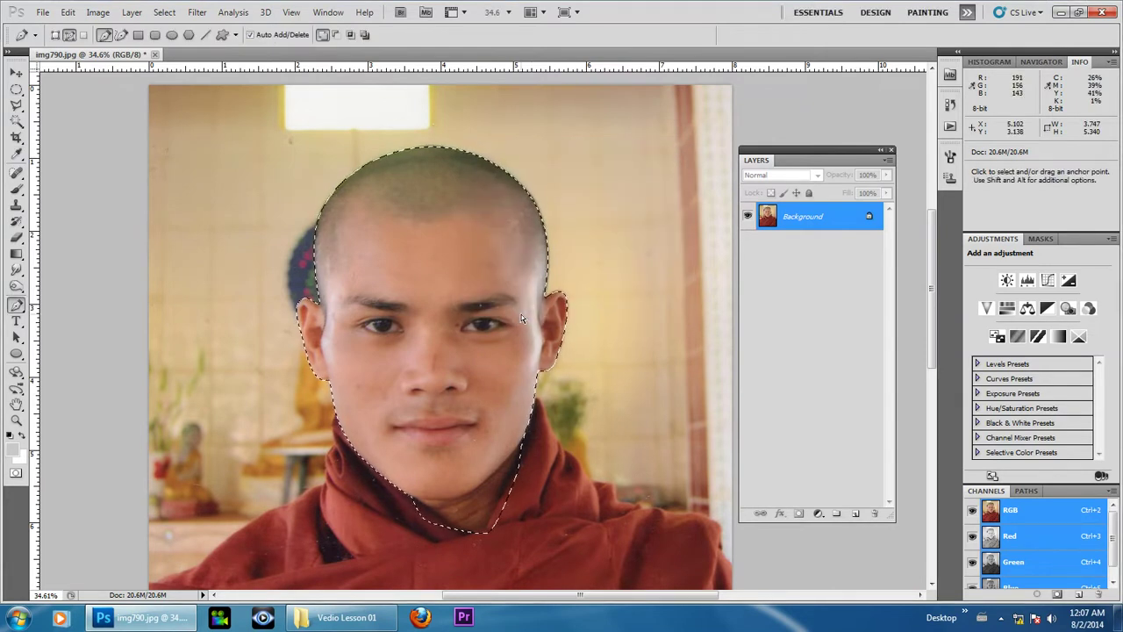
key(ctrl+j)
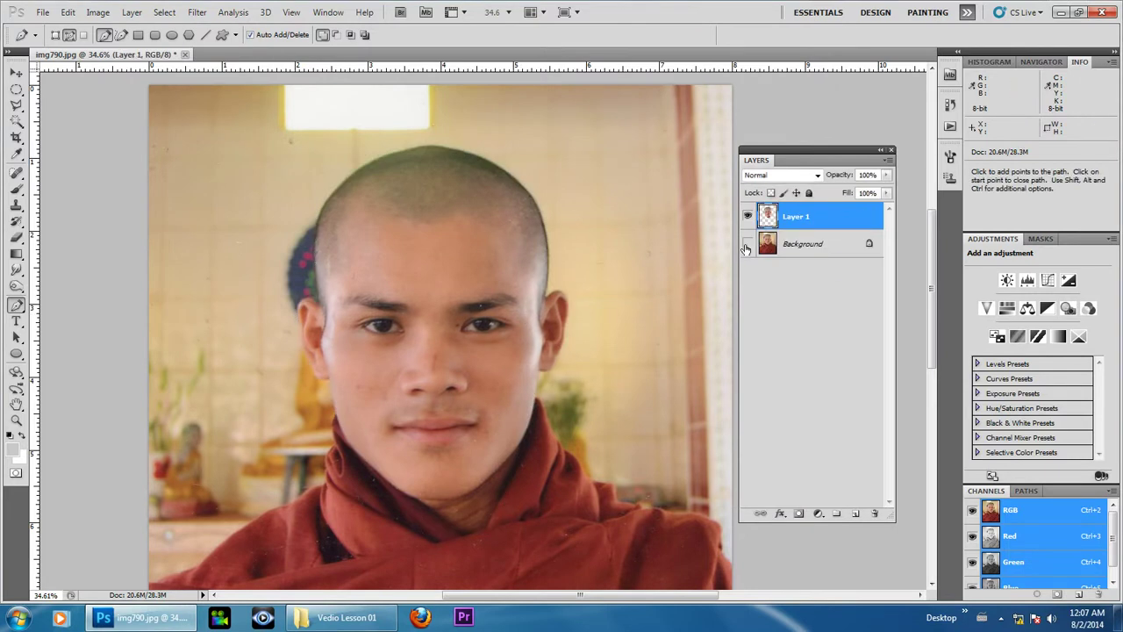
Hide the Background layer and duplicate Layer 1 as Layer 1 copy.
click(748, 244)
scroll(466, 381, up, 2)
scroll(456, 386, up, 2)
scroll(395, 321, up, 1)
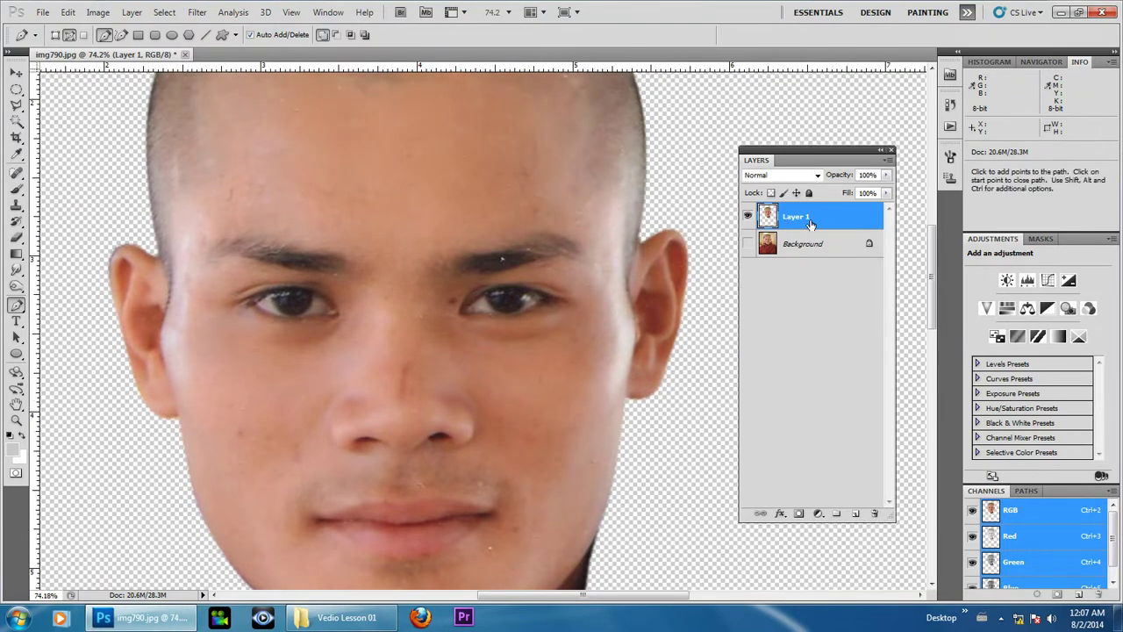
key(ctrl)
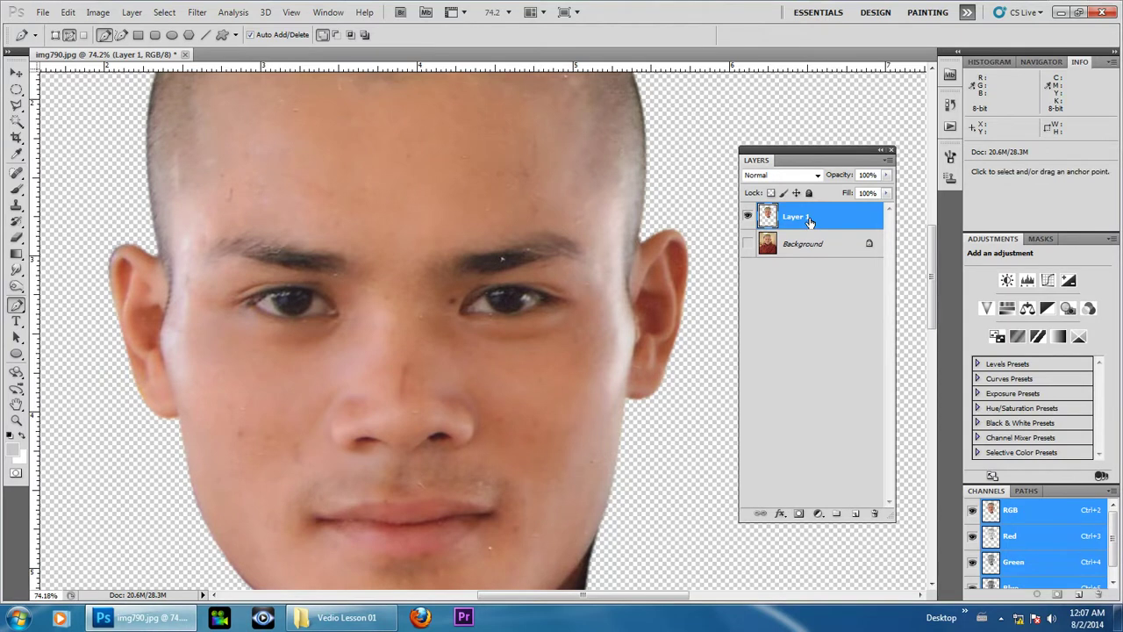
key(ctrl+j)
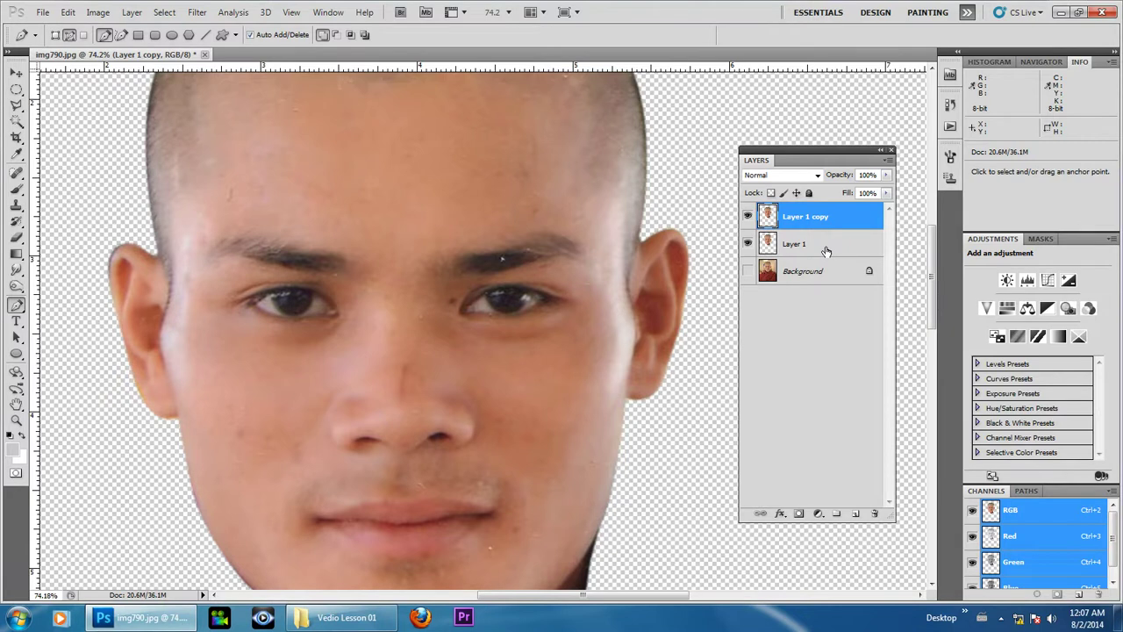
Link Layer 1 with Layer 1 copy, hide the copy and reselect Layer 1.
ctrl+click(826, 251)
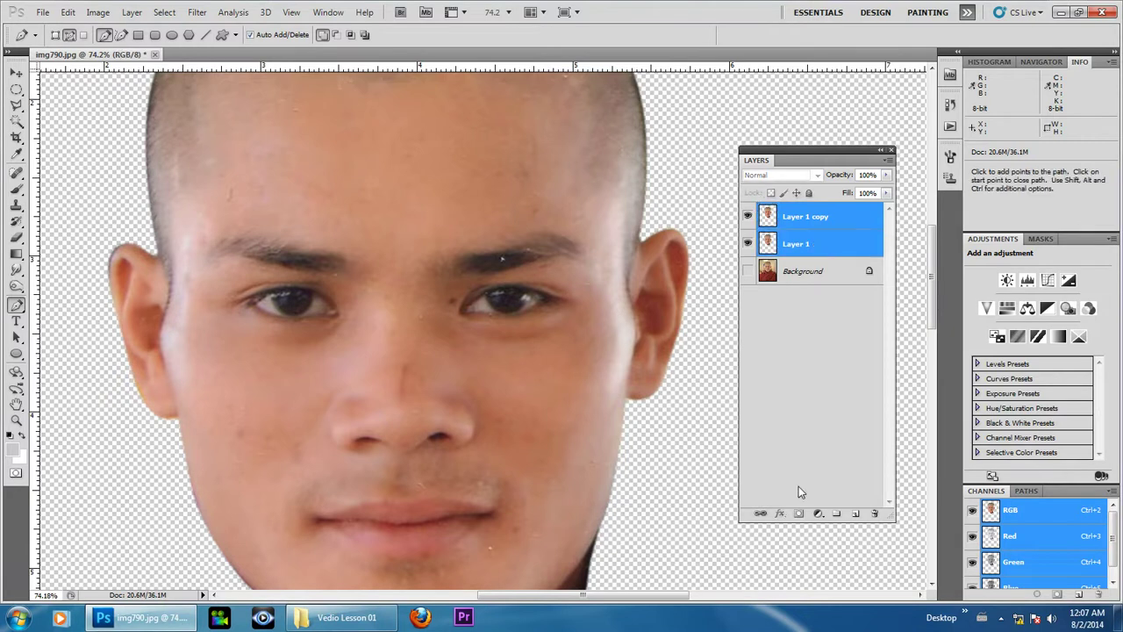
click(760, 513)
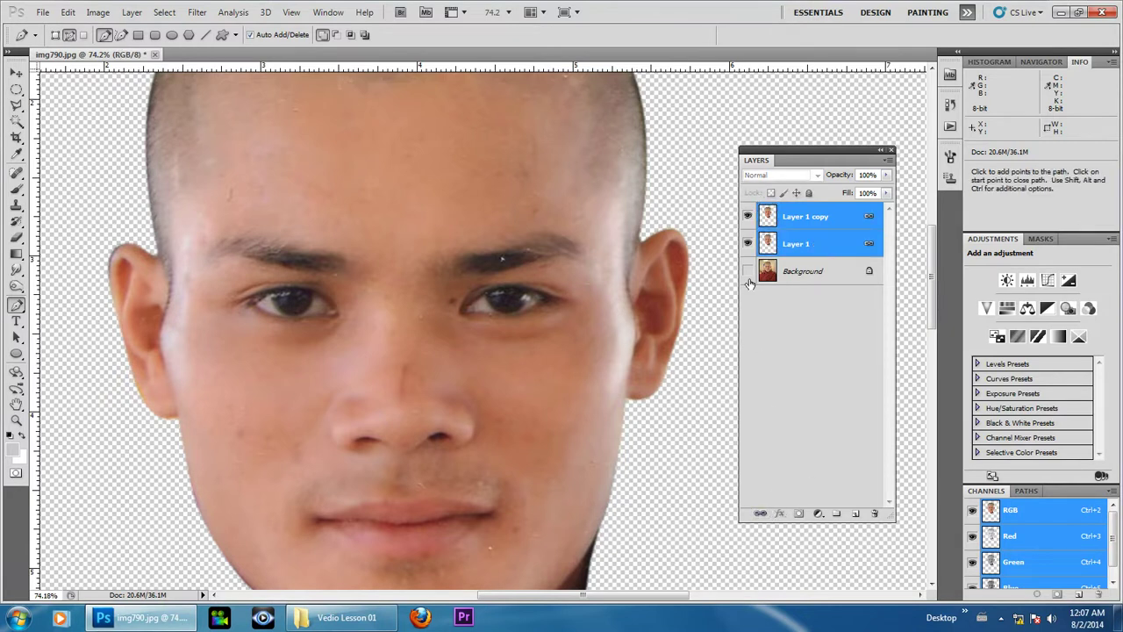
click(747, 218)
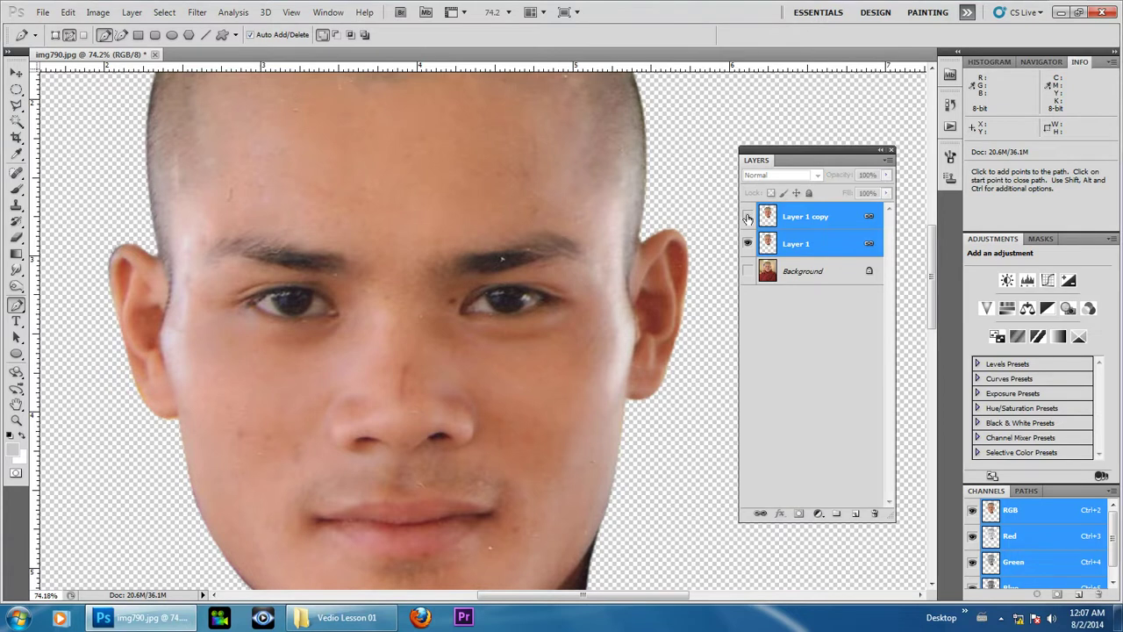
click(820, 250)
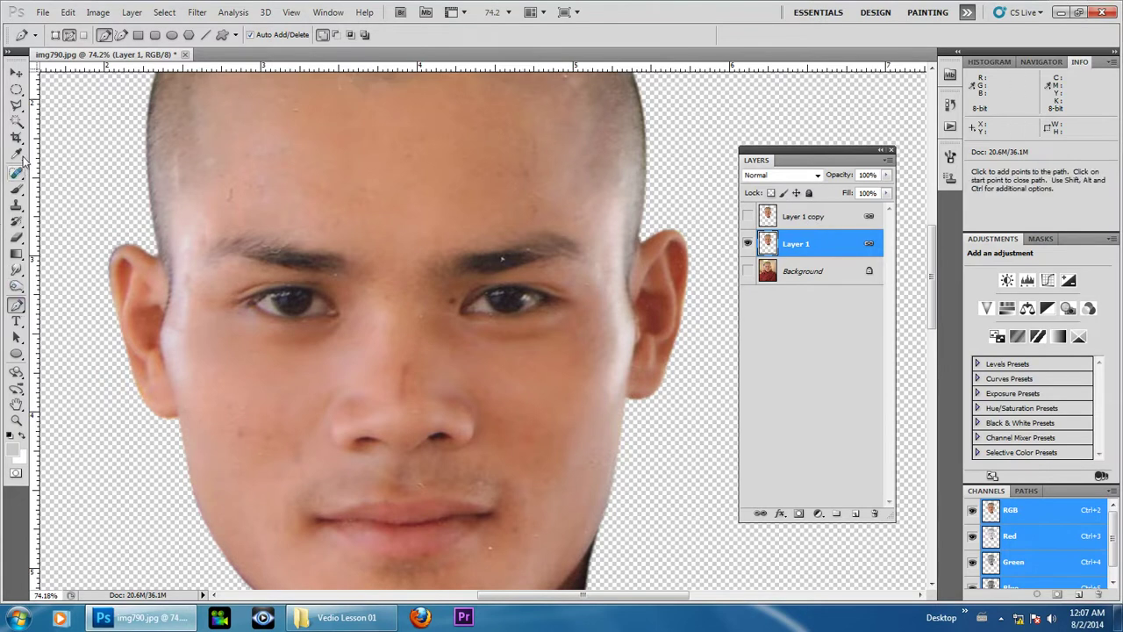
drag(16, 173, 60, 178)
Spot-heal the blemishes on the forehead, nose and lower cheek.
alt+scroll(509, 256, up, 3)
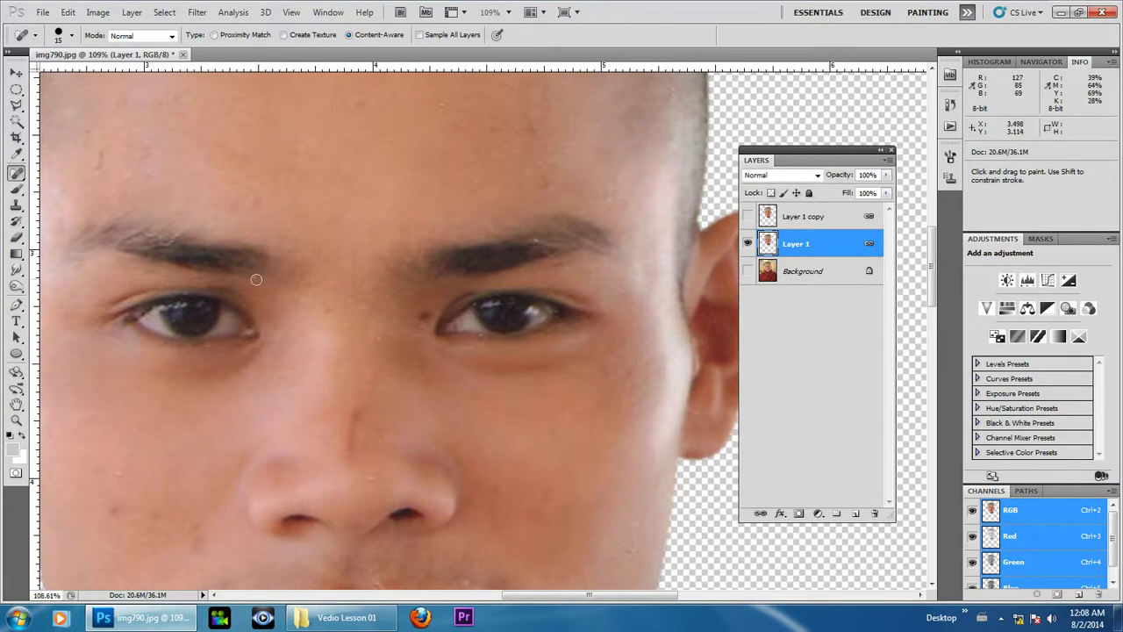
drag(100, 148, 100, 155)
alt+scroll(96, 174, down, 2)
drag(364, 379, 363, 423)
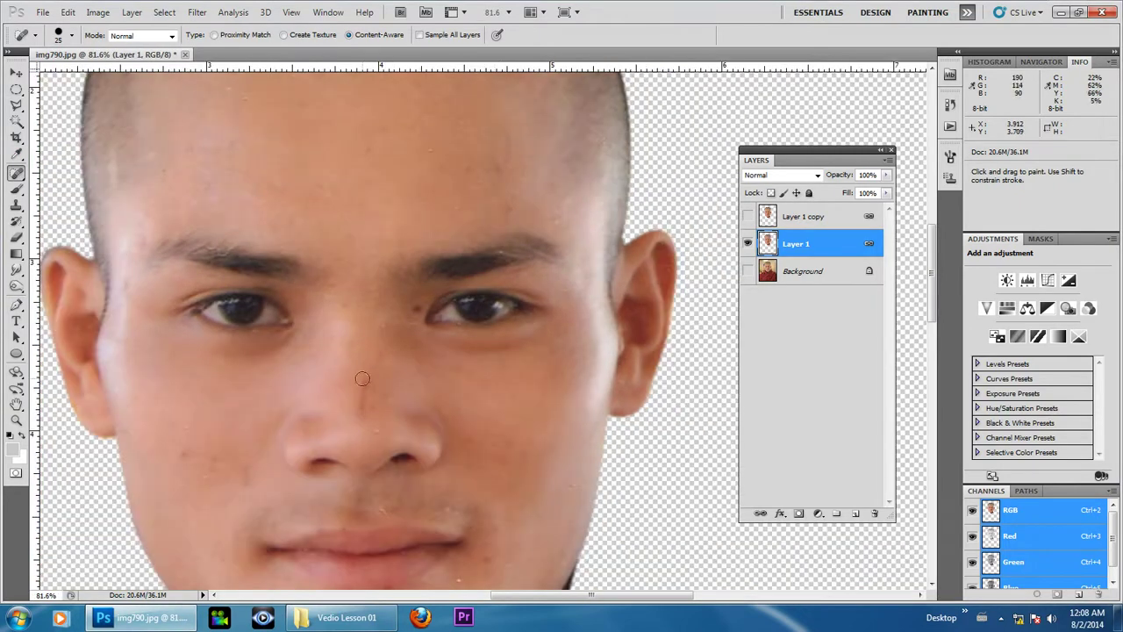
drag(364, 332, 341, 181)
click(356, 355)
drag(439, 420, 438, 446)
alt+scroll(487, 283, down, 3)
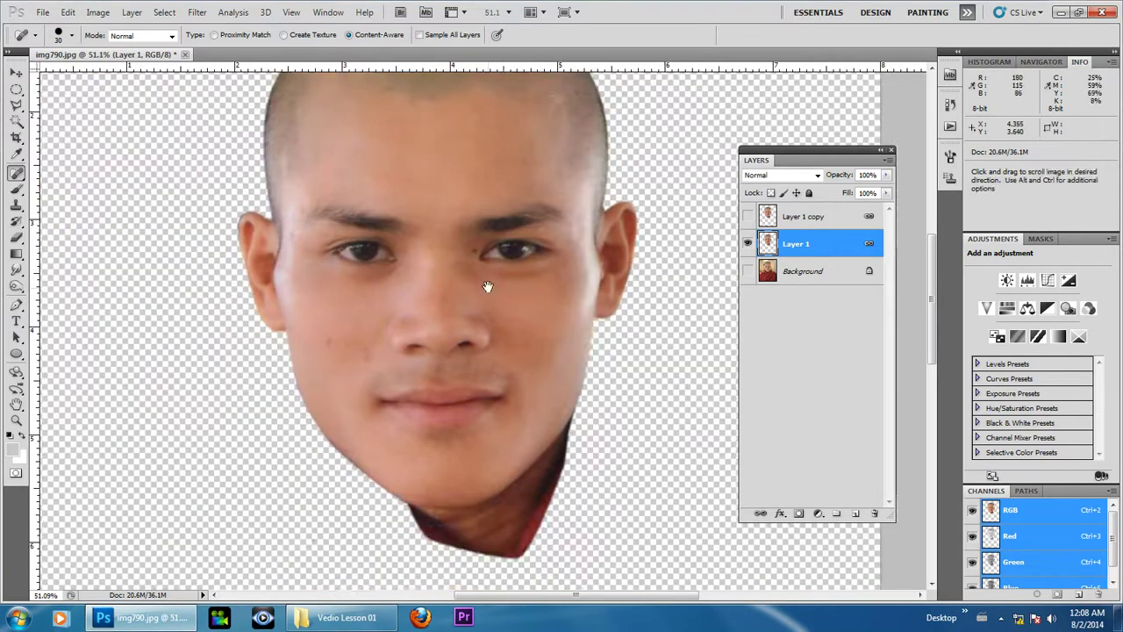
alt+scroll(514, 264, down, 1)
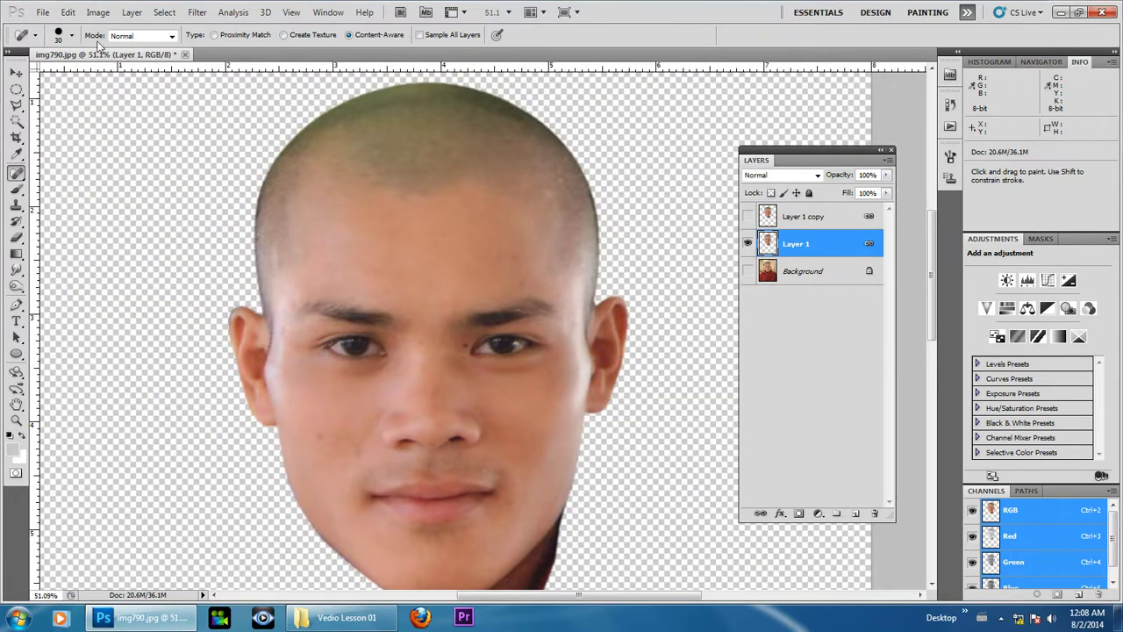
Apply Levels to the face with input values 22, 1.22 and 231.
click(98, 12)
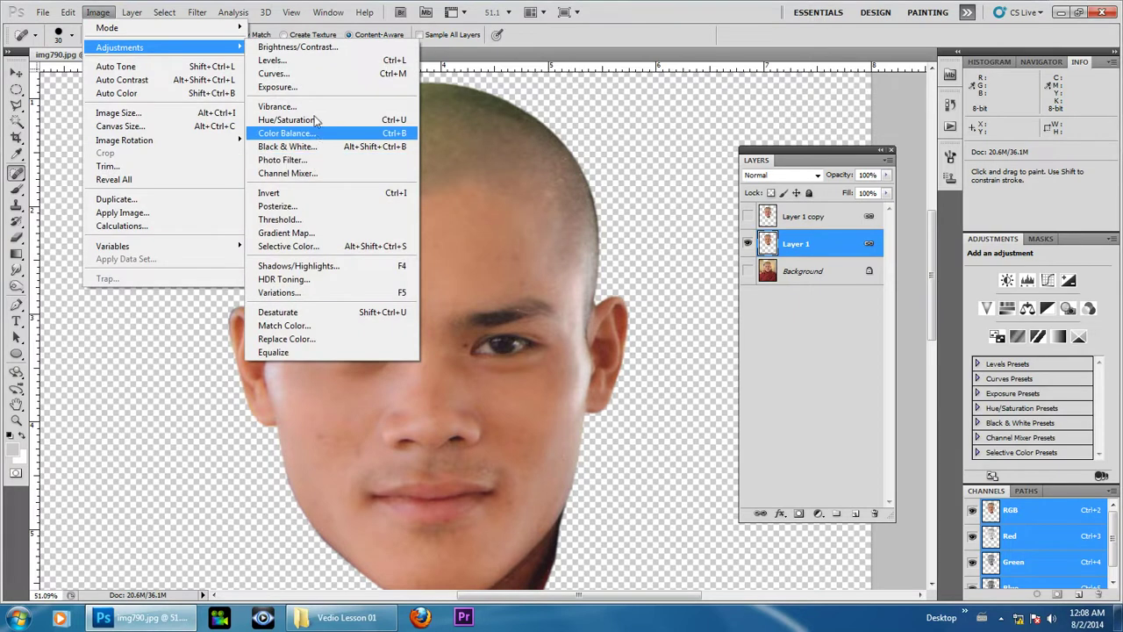
click(315, 63)
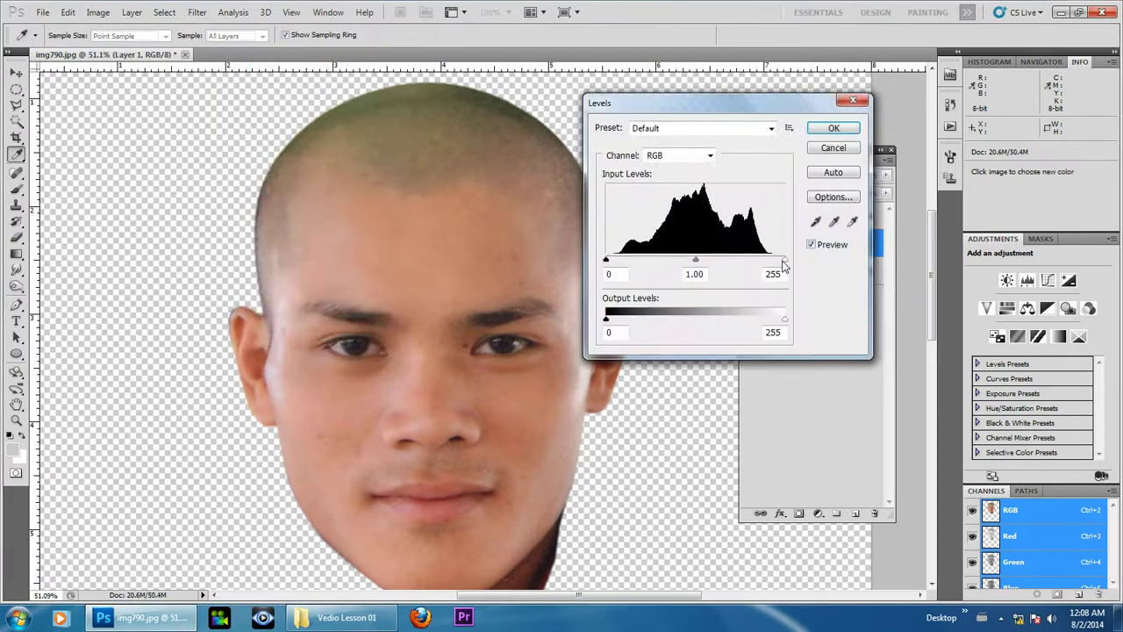
drag(784, 261, 770, 263)
drag(606, 260, 620, 261)
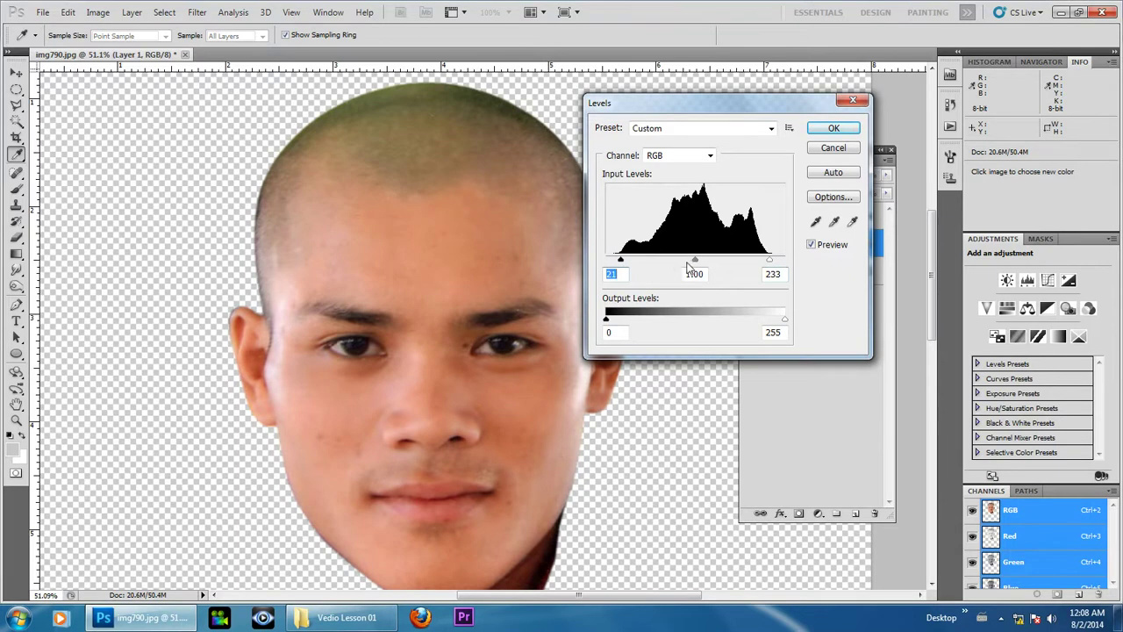
drag(694, 261, 690, 261)
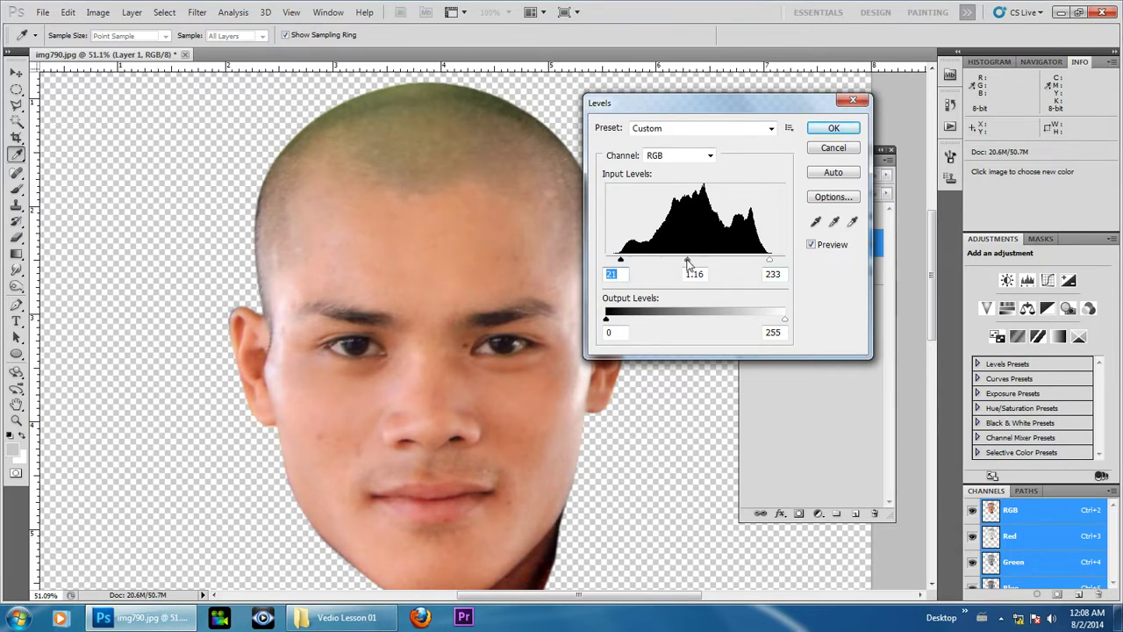
drag(620, 260, 624, 265)
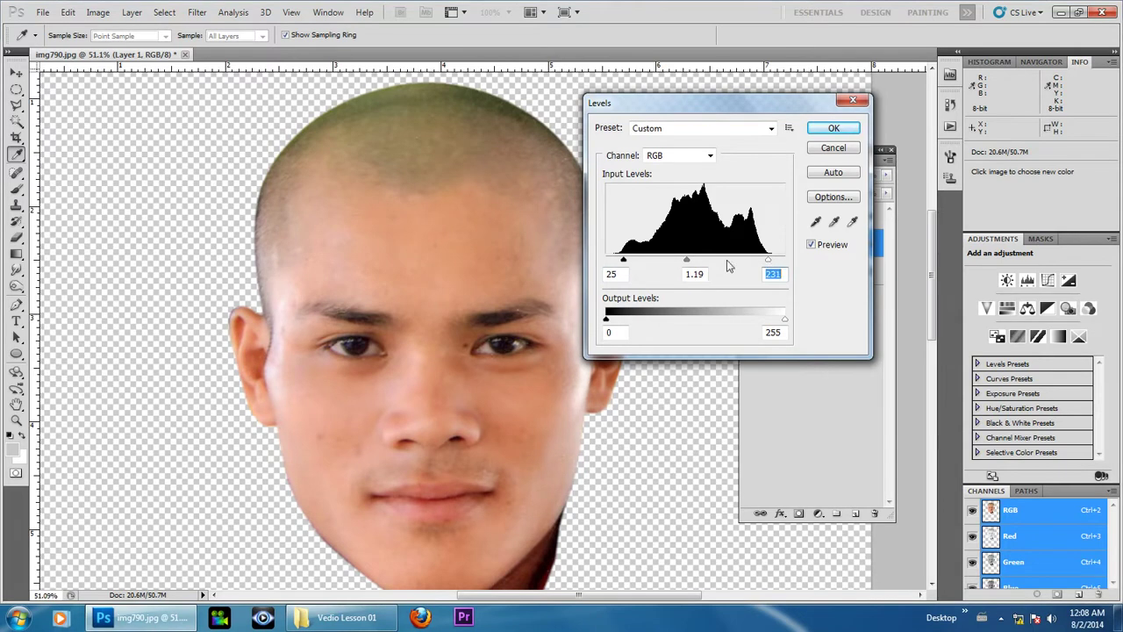
click(621, 260)
click(821, 248)
click(822, 250)
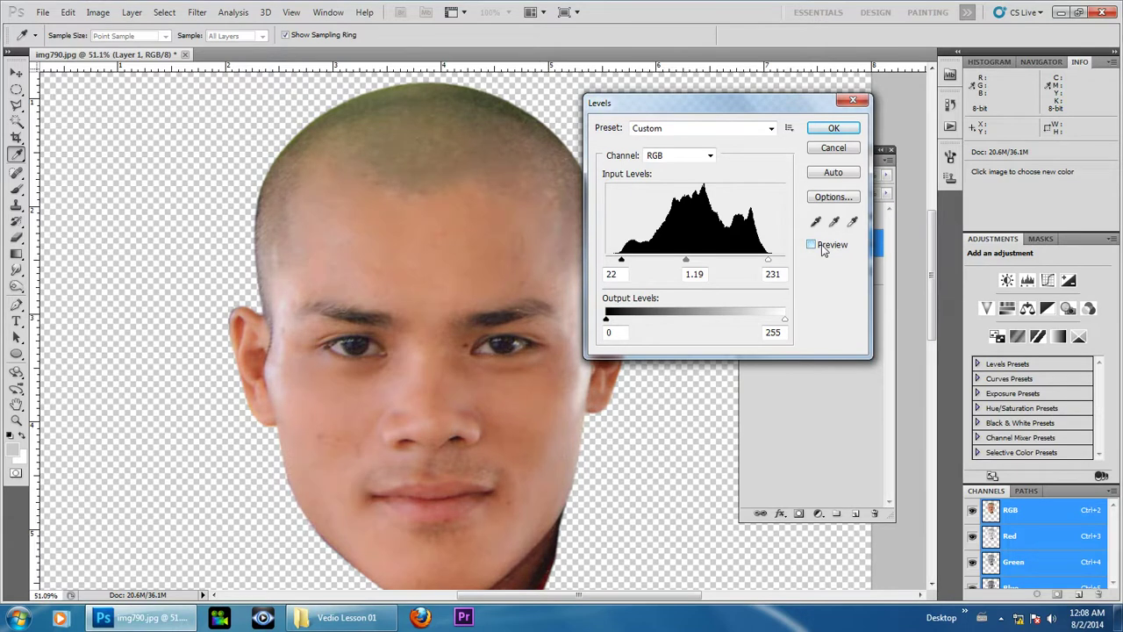
click(821, 246)
click(822, 247)
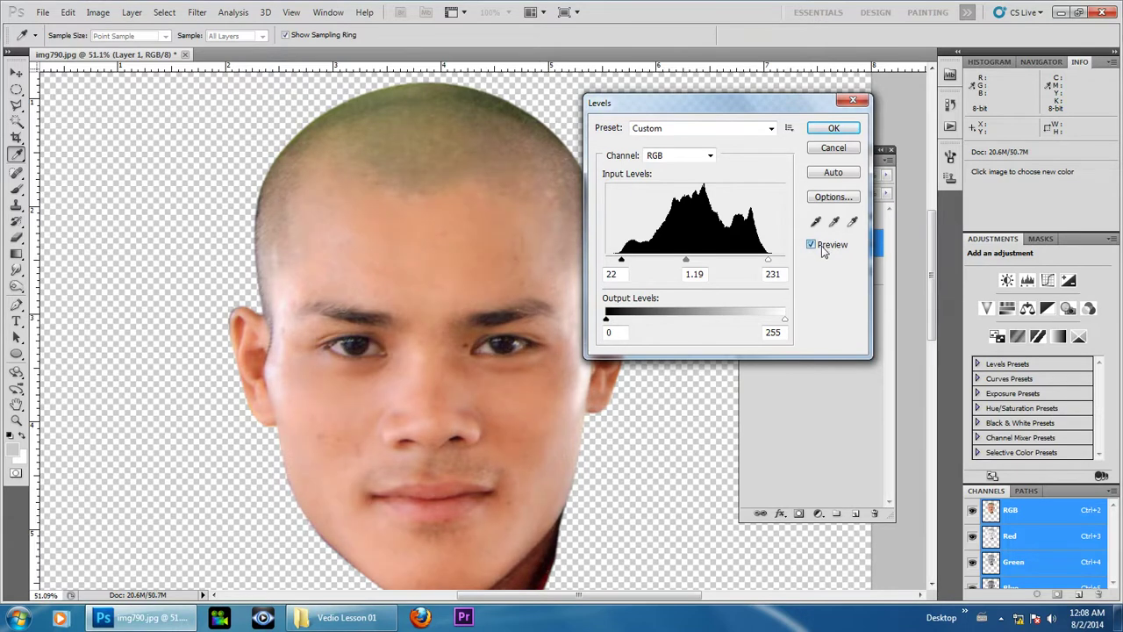
drag(682, 263, 691, 264)
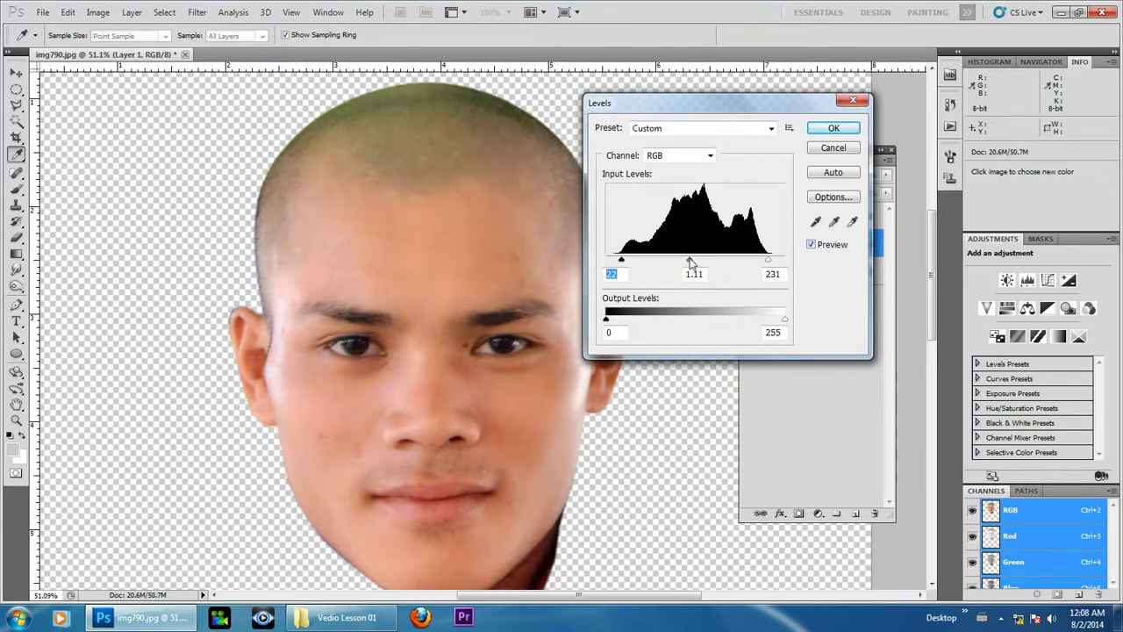
click(834, 129)
Apply a midtones Color Balance of 0, 0, −5 to Layer 1's face.
key(j)
key(ctrl+minus)
key(ctrl+minus)
key(ctrl+minus)
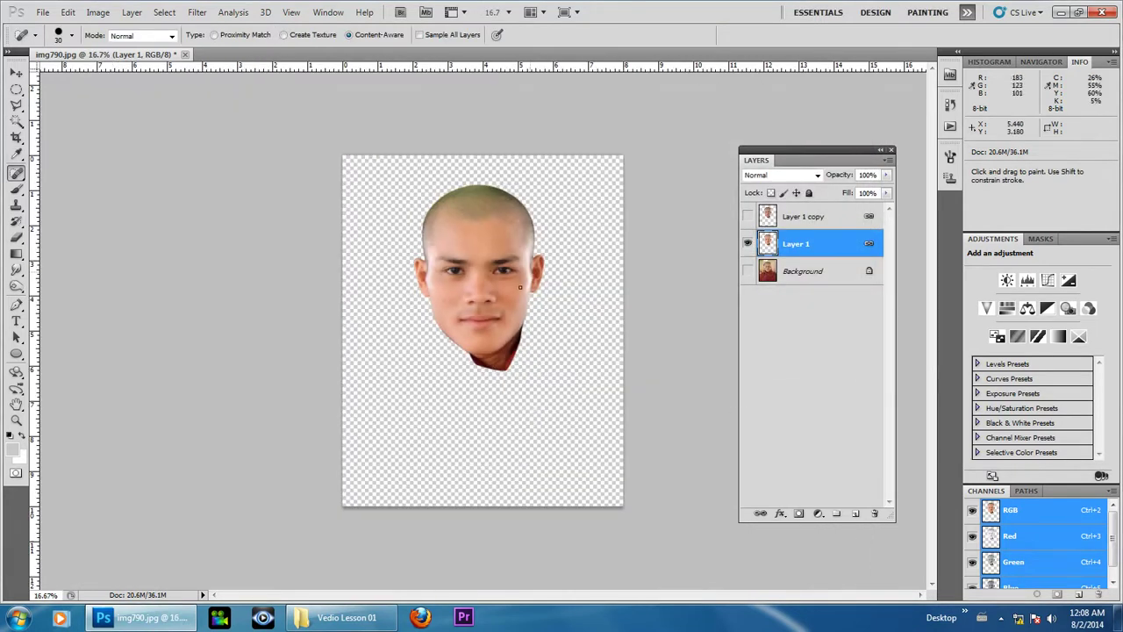
scroll(520, 287, up, 2)
scroll(513, 263, up, 3)
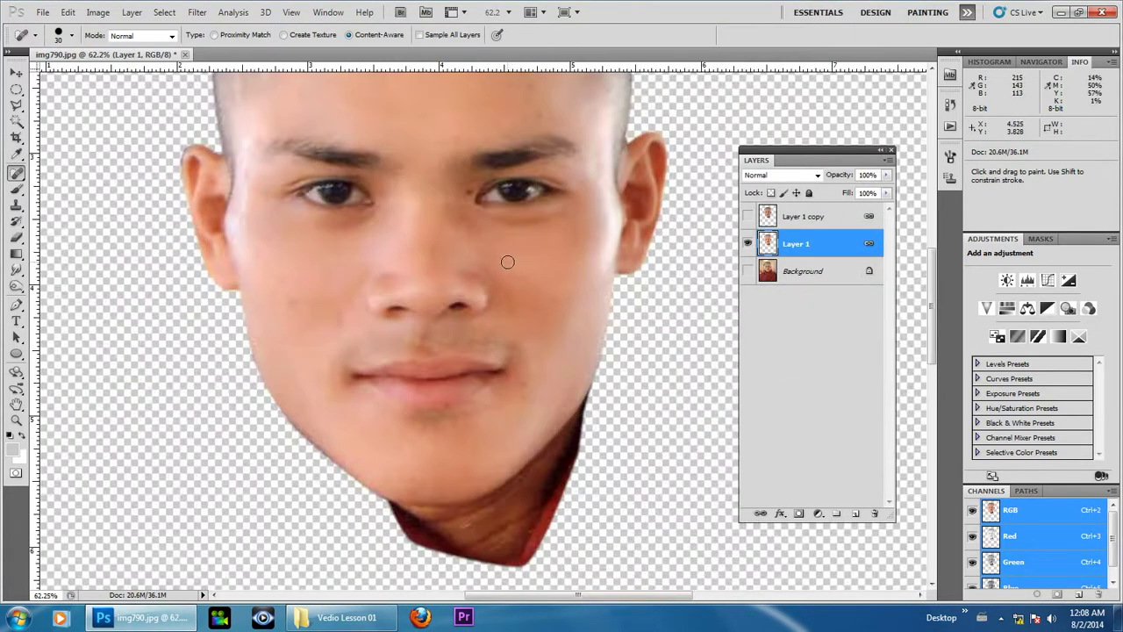
scroll(504, 260, down, 2)
scroll(461, 224, down, 1)
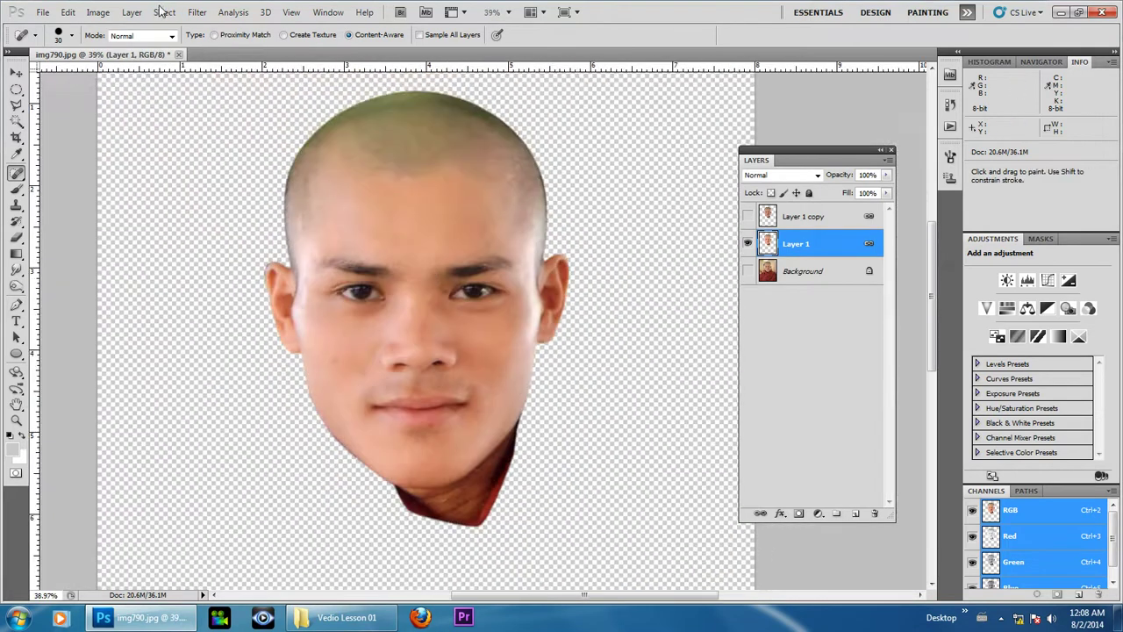
click(98, 11)
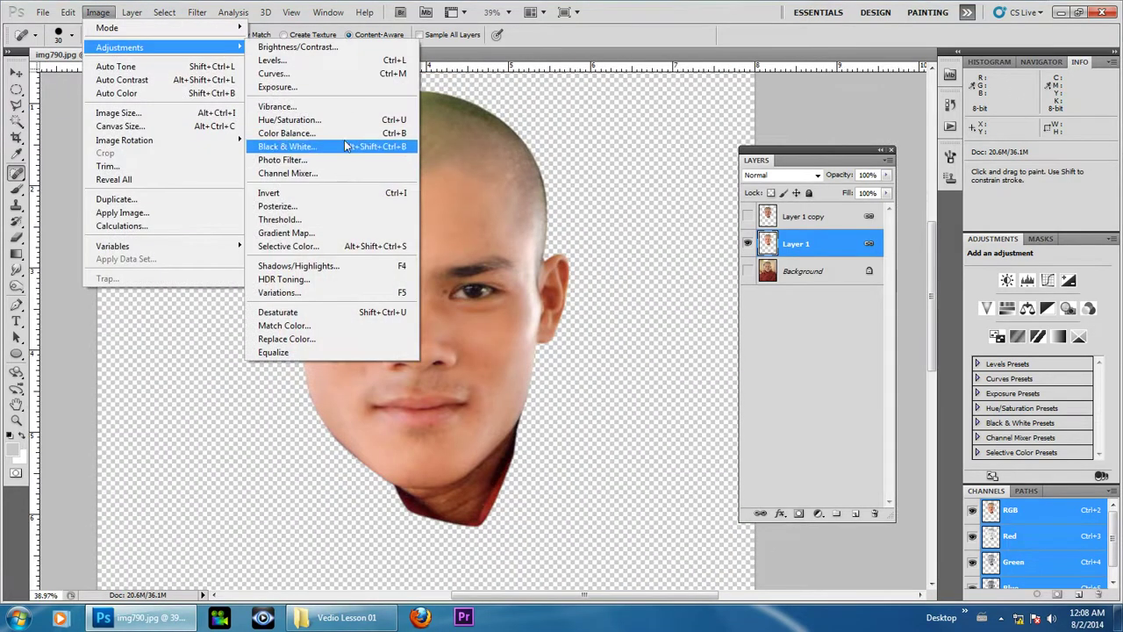
click(316, 132)
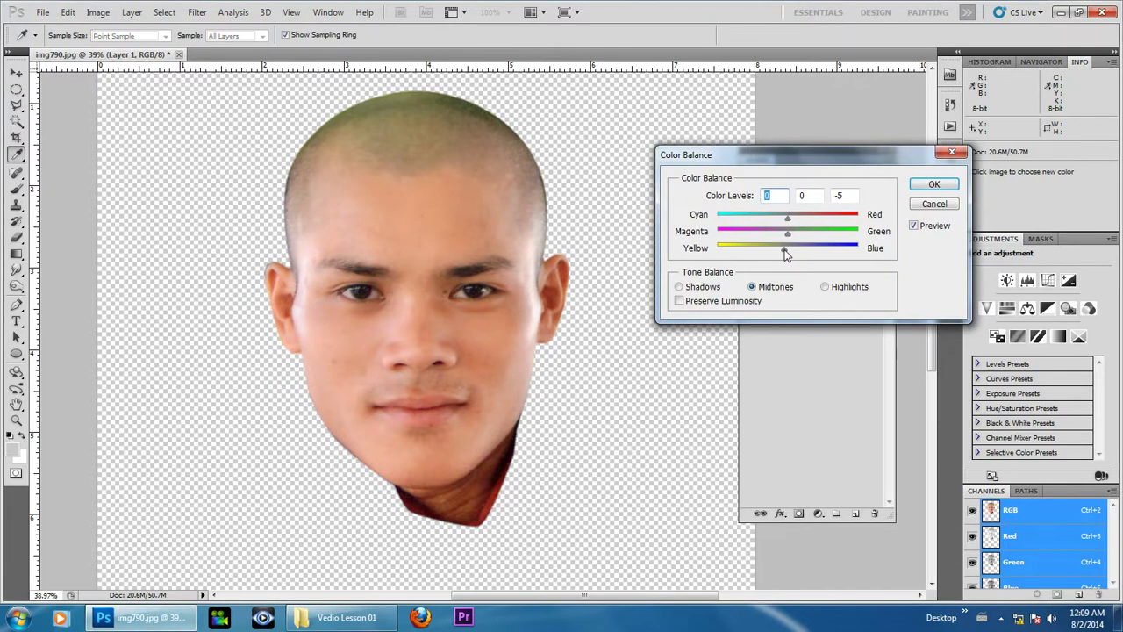
click(933, 186)
key(j)
scroll(446, 321, up, 2)
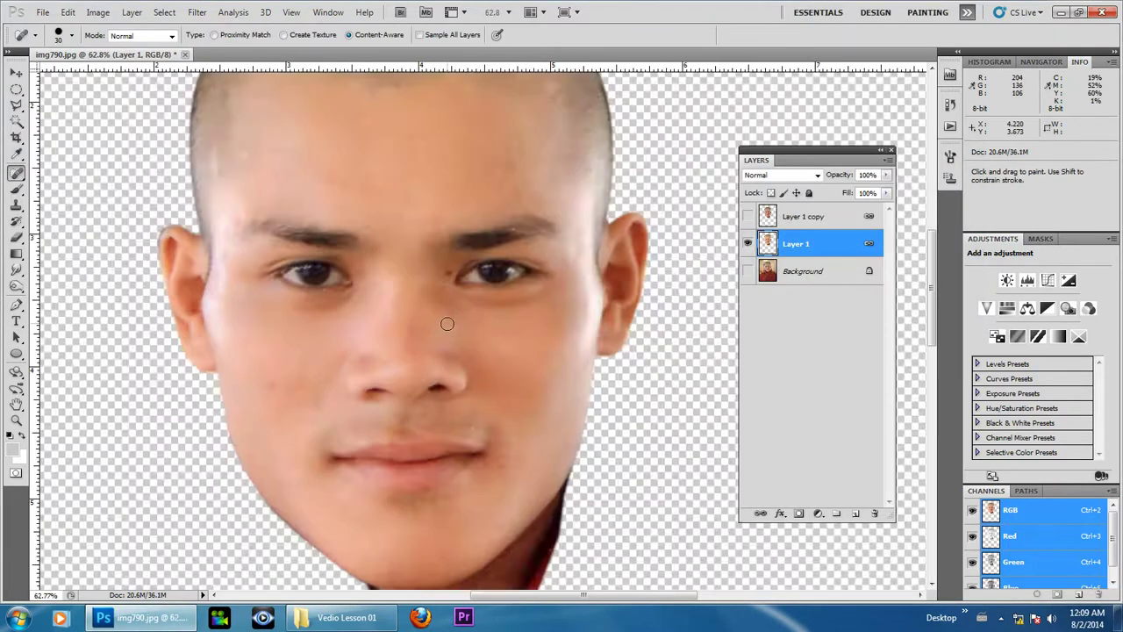
scroll(441, 318, down, 2)
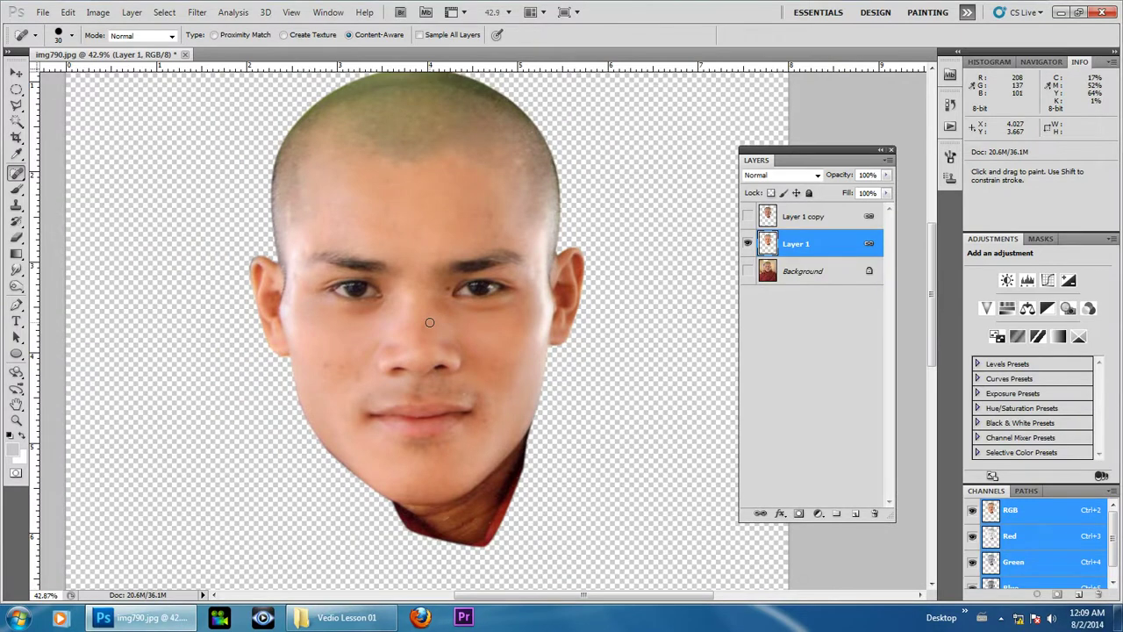
Run Noiseware Professional with noise level luminance +4 and about 60% luminance reduction.
click(197, 12)
mouse_move(220, 319)
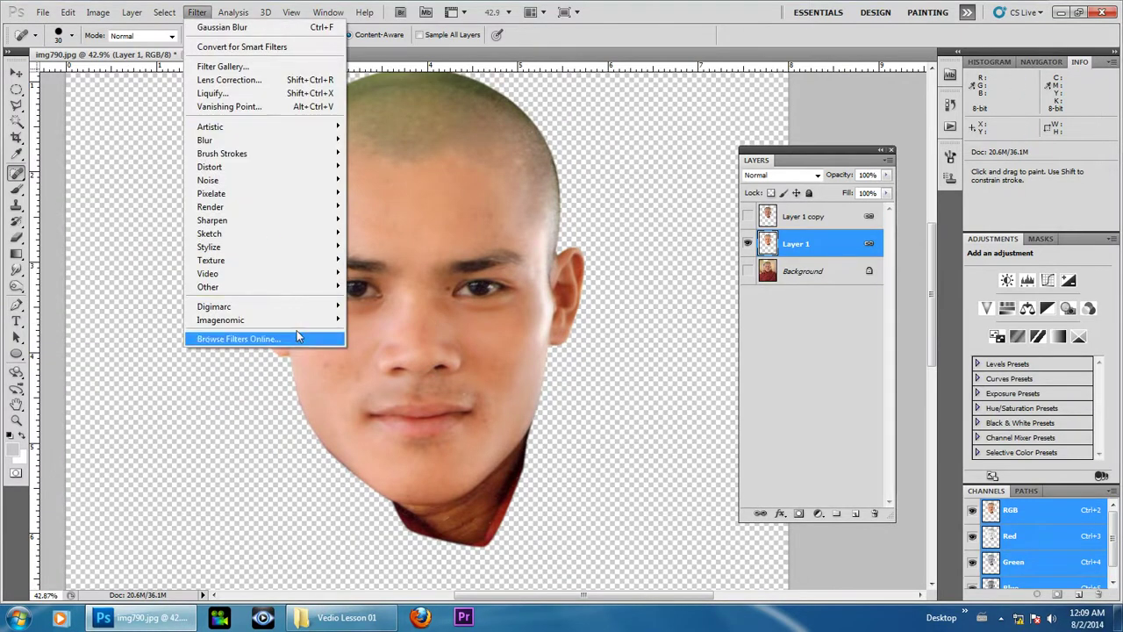
click(414, 320)
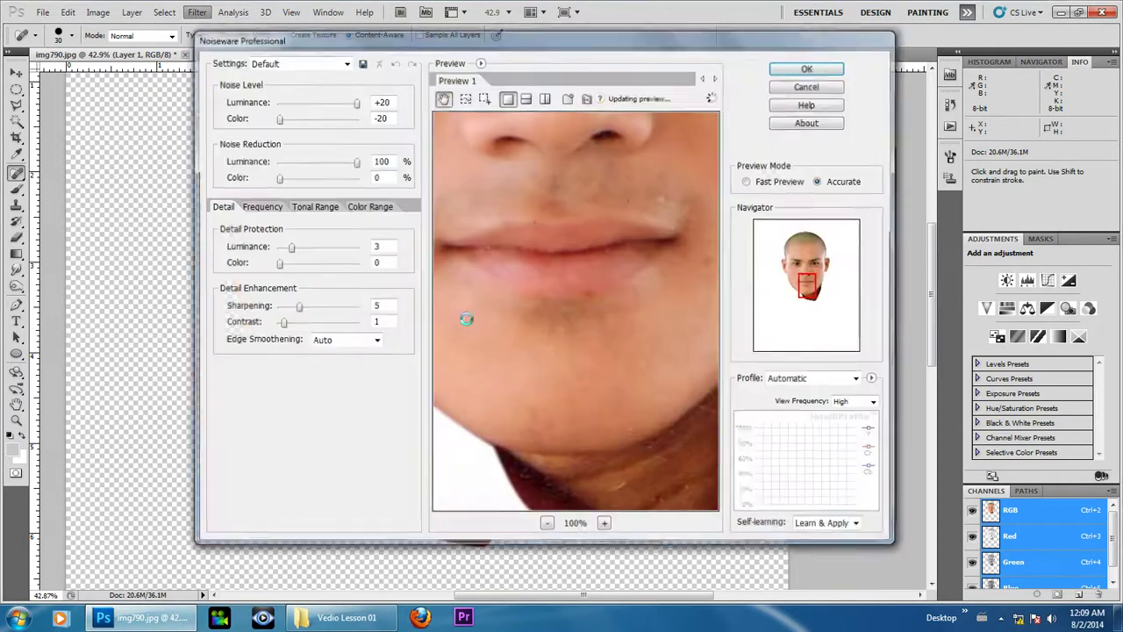
drag(629, 187, 652, 381)
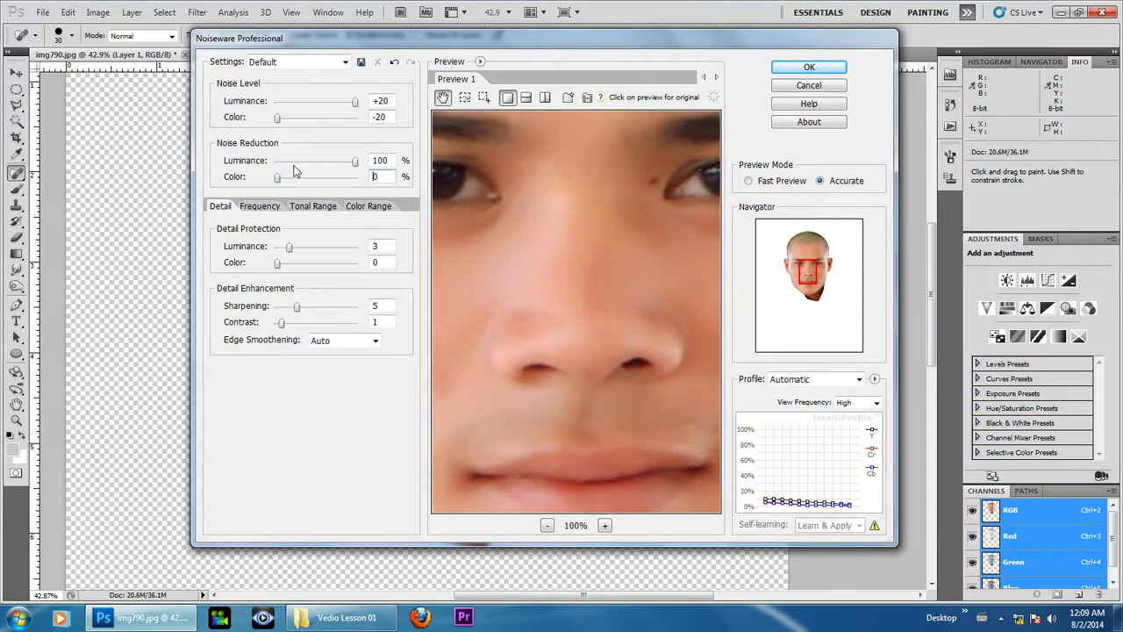
drag(325, 106, 327, 106)
drag(323, 164, 326, 173)
mouse_move(556, 173)
mouse_down()
mouse_move(617, 281)
mouse_move(592, 196)
mouse_up()
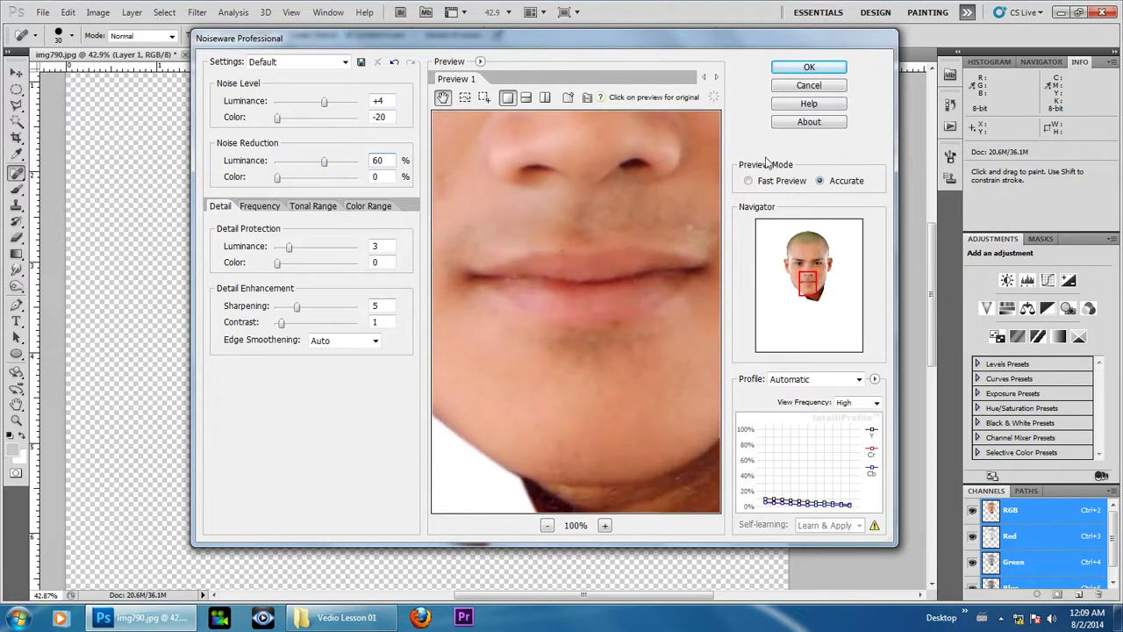
click(810, 68)
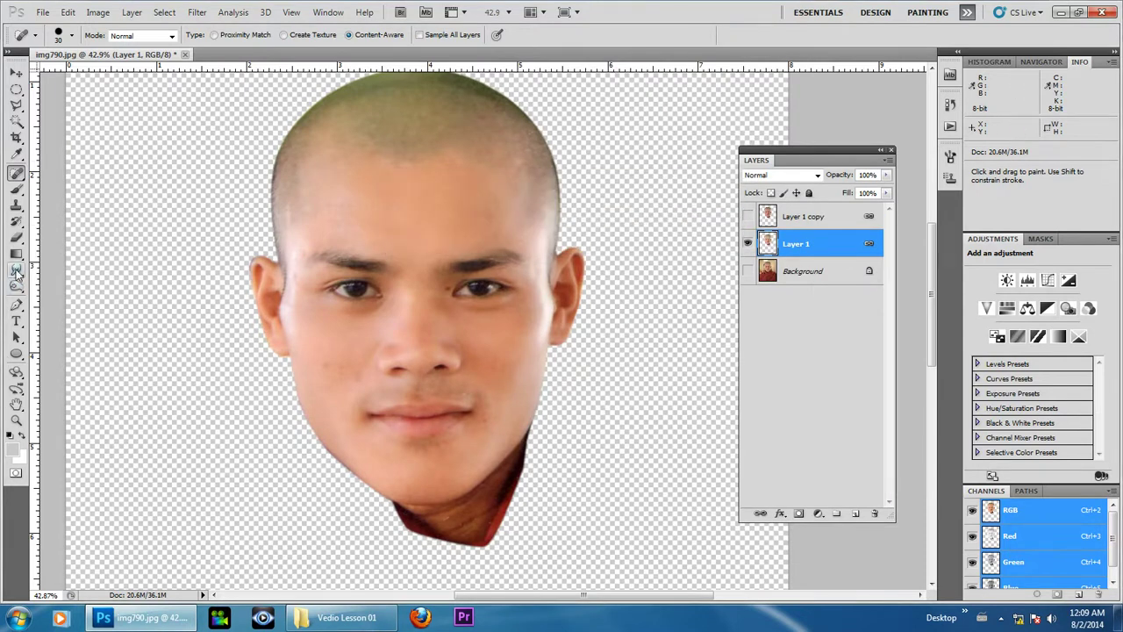
Set the Smudge tool to 10% strength and lock Layer 1's transparent pixels.
drag(16, 272, 78, 299)
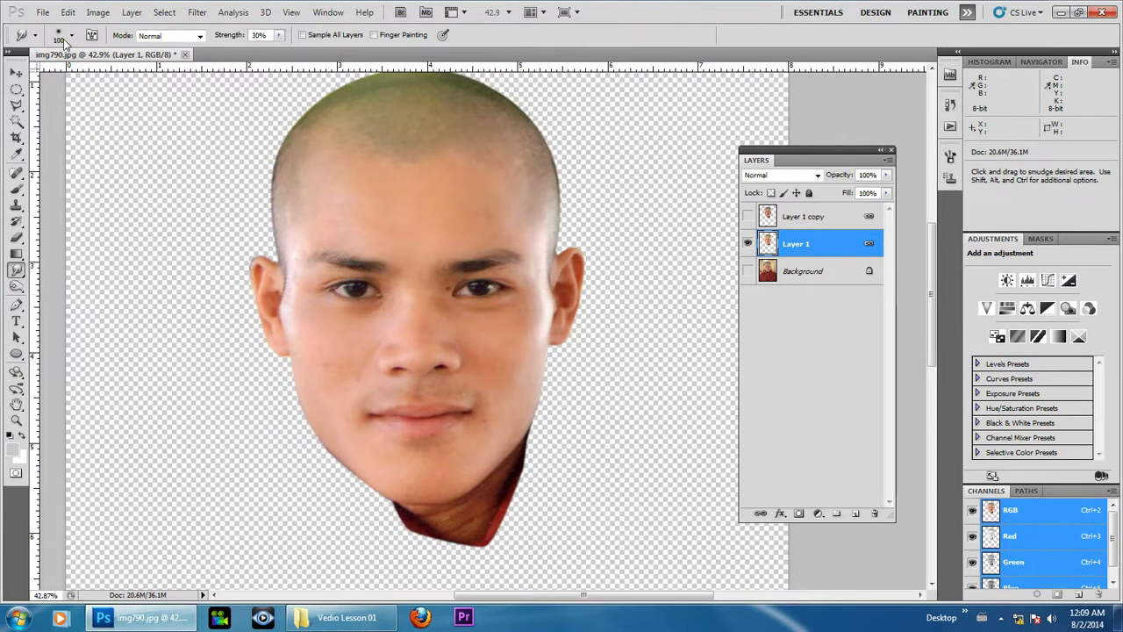
click(91, 36)
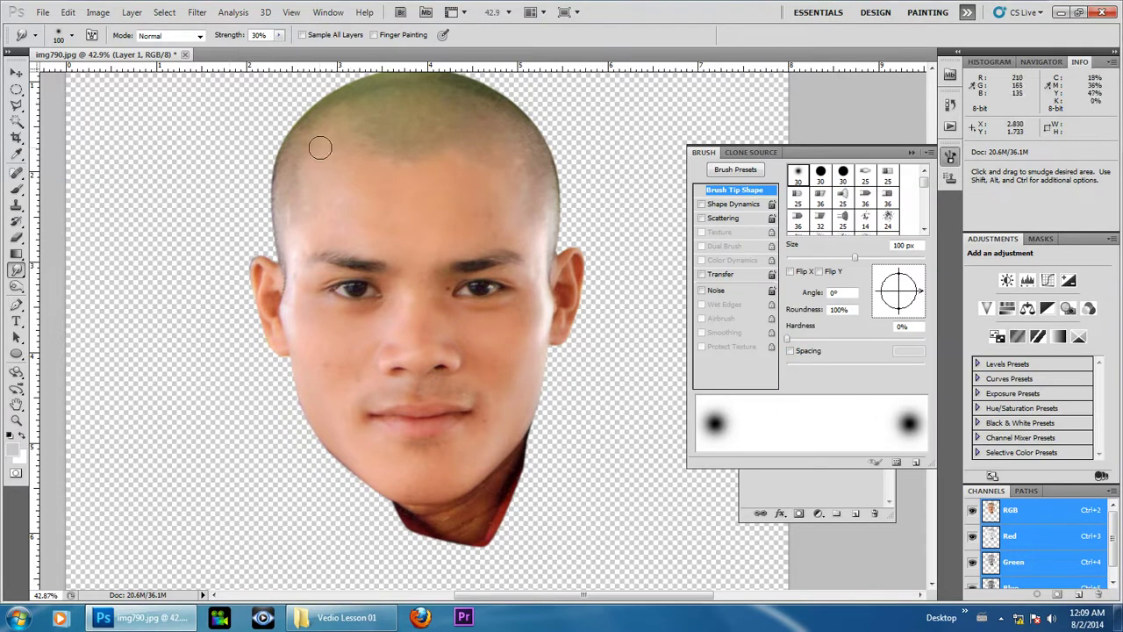
key(1)
click(912, 152)
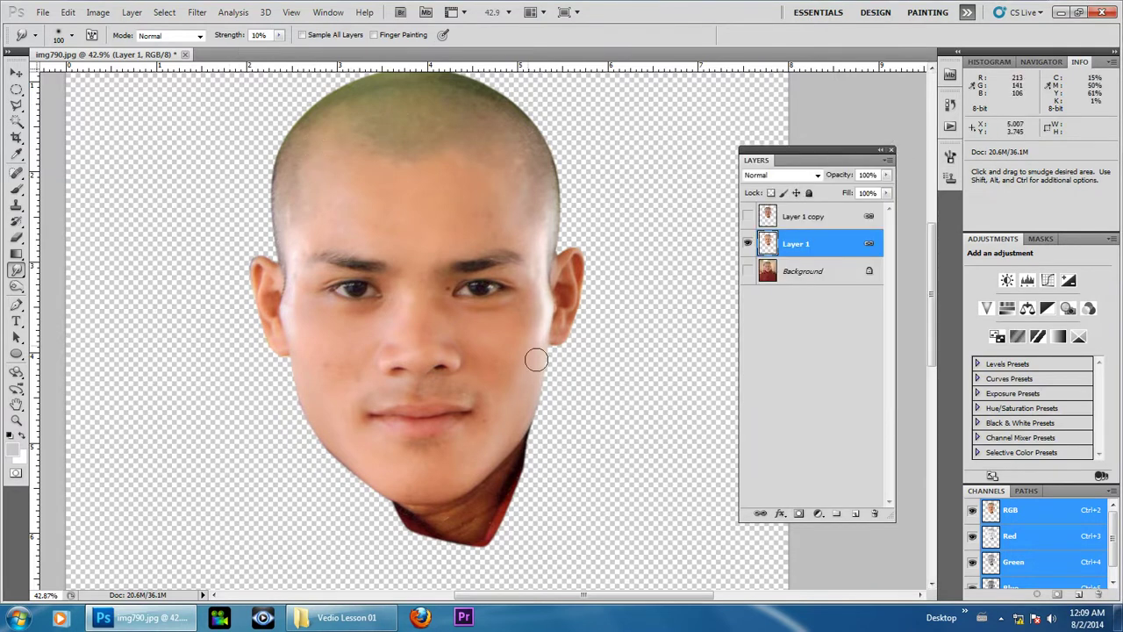
click(771, 193)
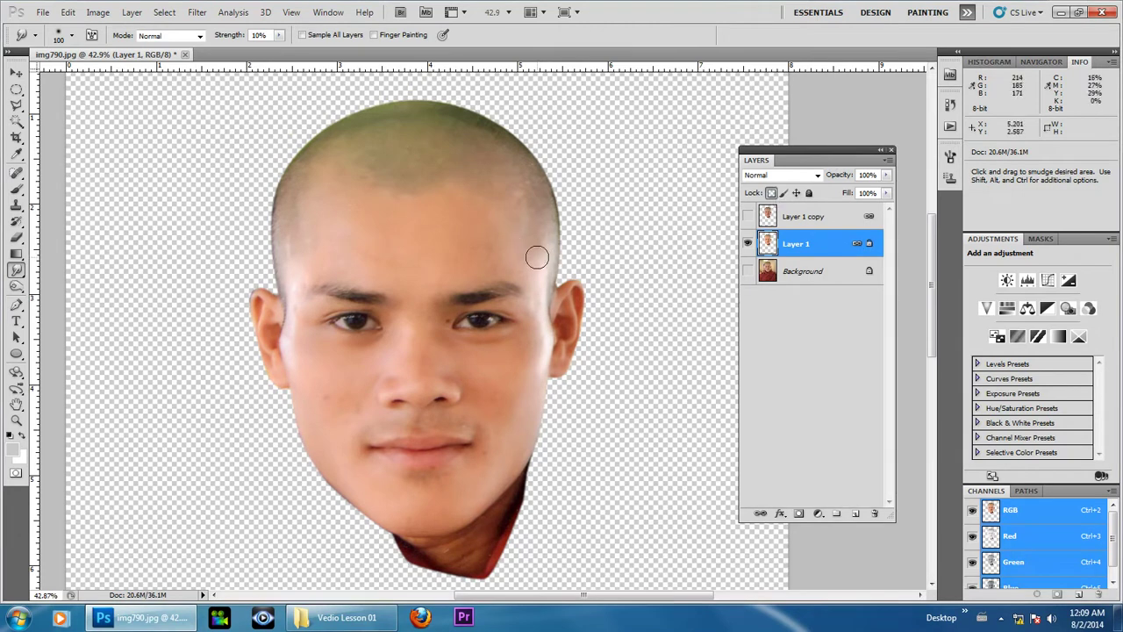
Zoom in on the face and size the smudge brush to 125 px.
scroll(406, 271, up, 1)
key(bracketright)
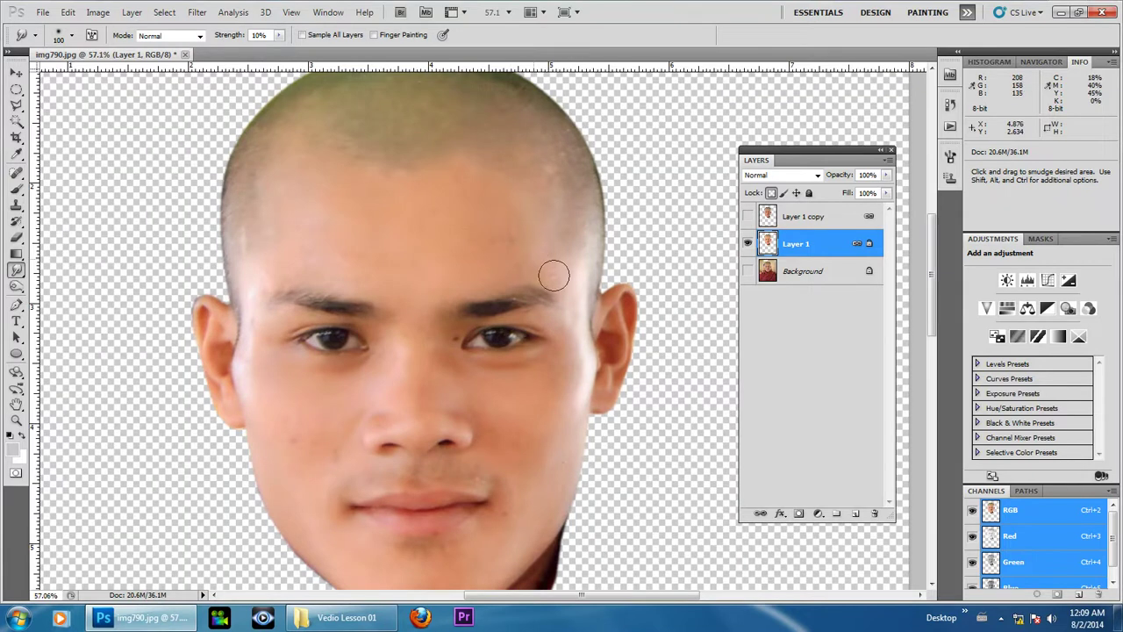
key(bracketright)
key(bracketleft)
key(bracketright)
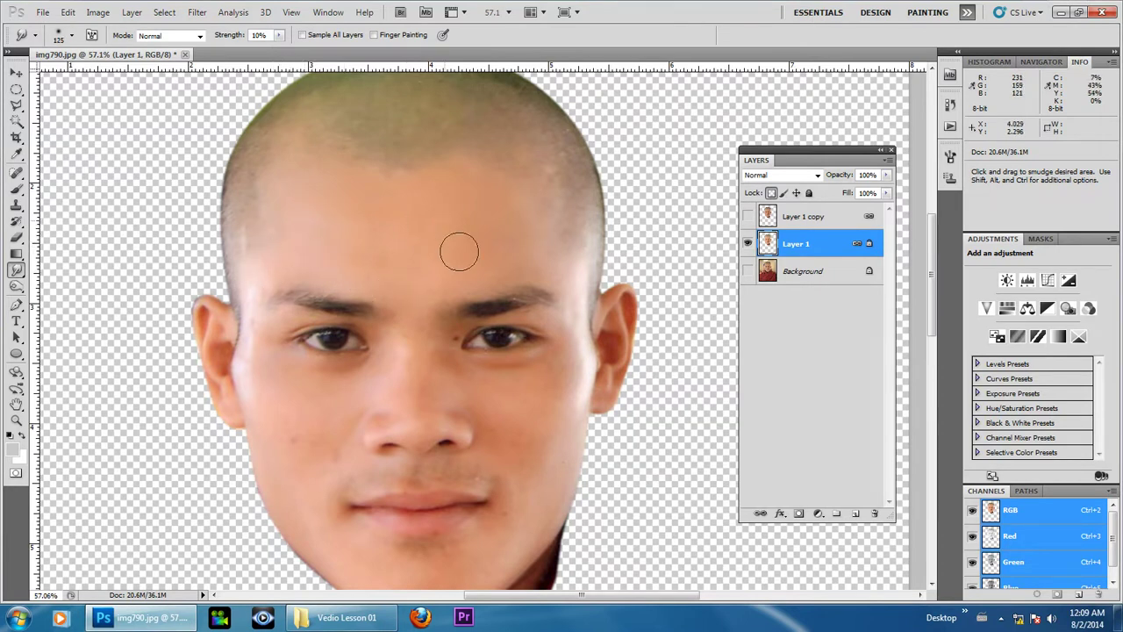
Smudge along the hairline with a 150 px brush, then pan down to the chin and jaw.
scroll(487, 250, up, 2)
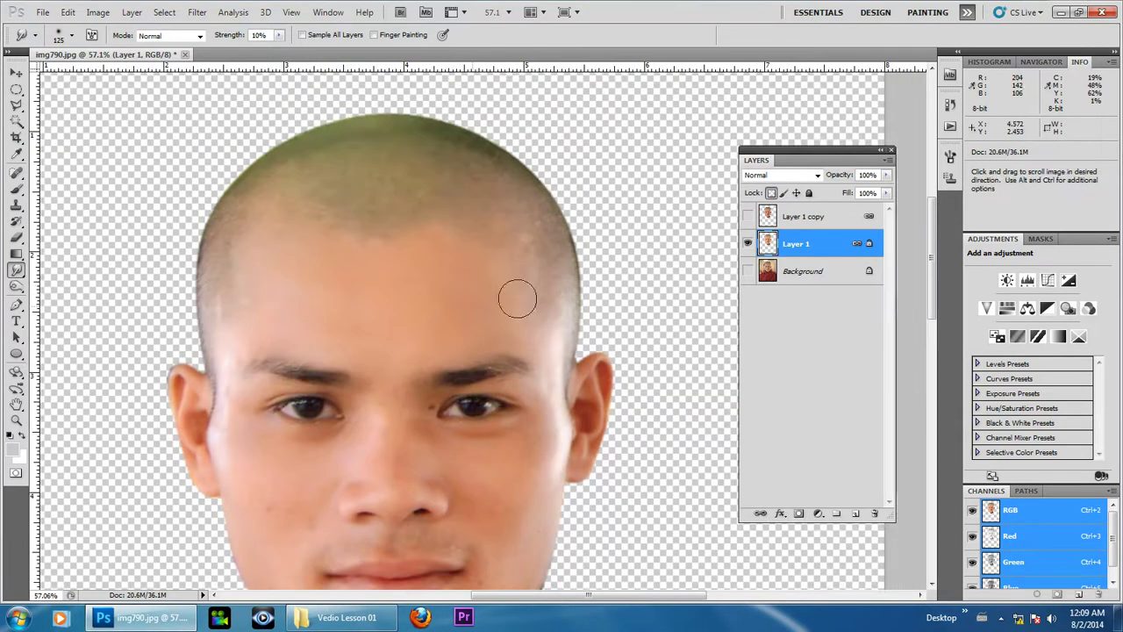
key(bracketright)
mouse_move(462, 243)
mouse_down()
mouse_move(399, 201)
mouse_move(426, 175)
mouse_move(371, 130)
mouse_move(261, 203)
mouse_up()
key(bracketleft)
key(space)
scroll(324, 302, down, 3)
key(bracketleft)
key(bracketleft)
scroll(240, 231, up, 2)
key(bracketright)
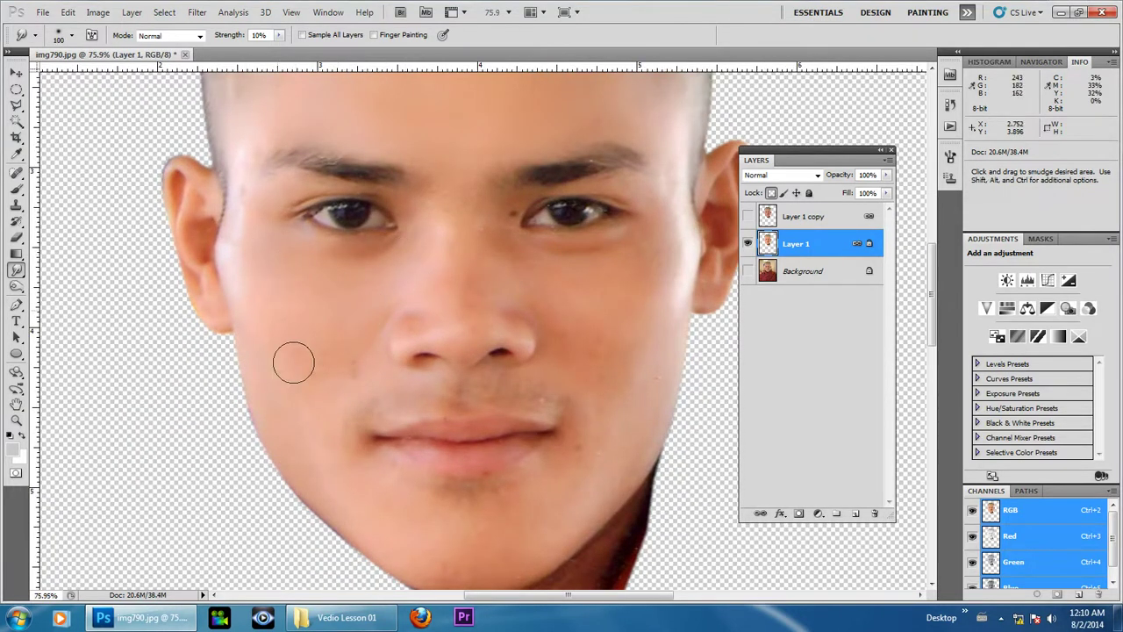
key(space)
drag(358, 487, 285, 411)
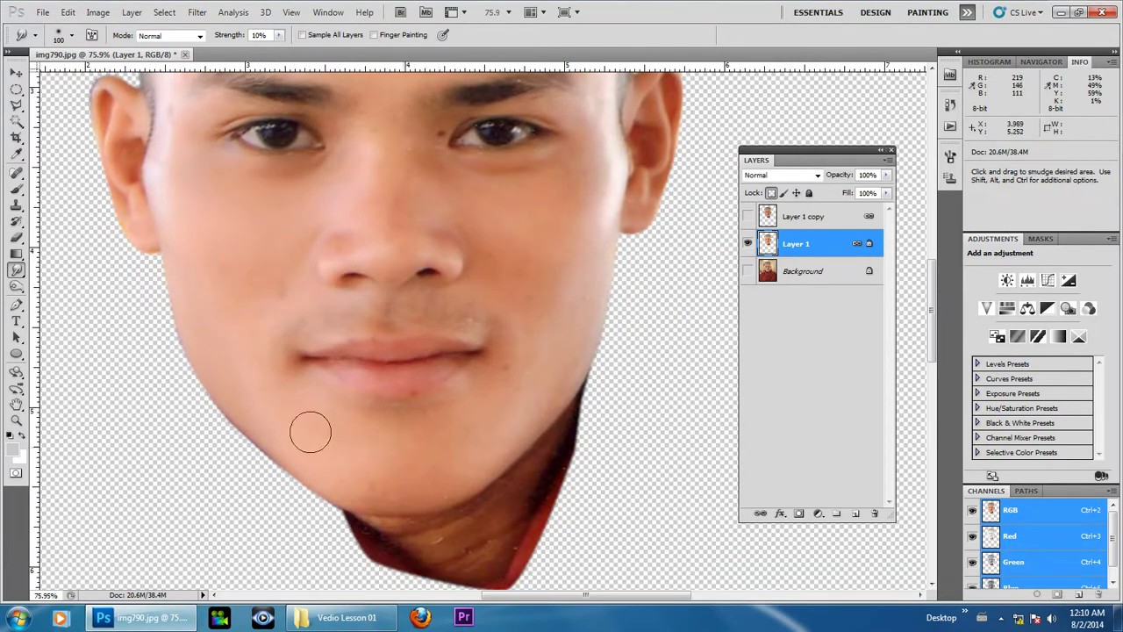
key(bracketleft)
scroll(451, 496, up, 1)
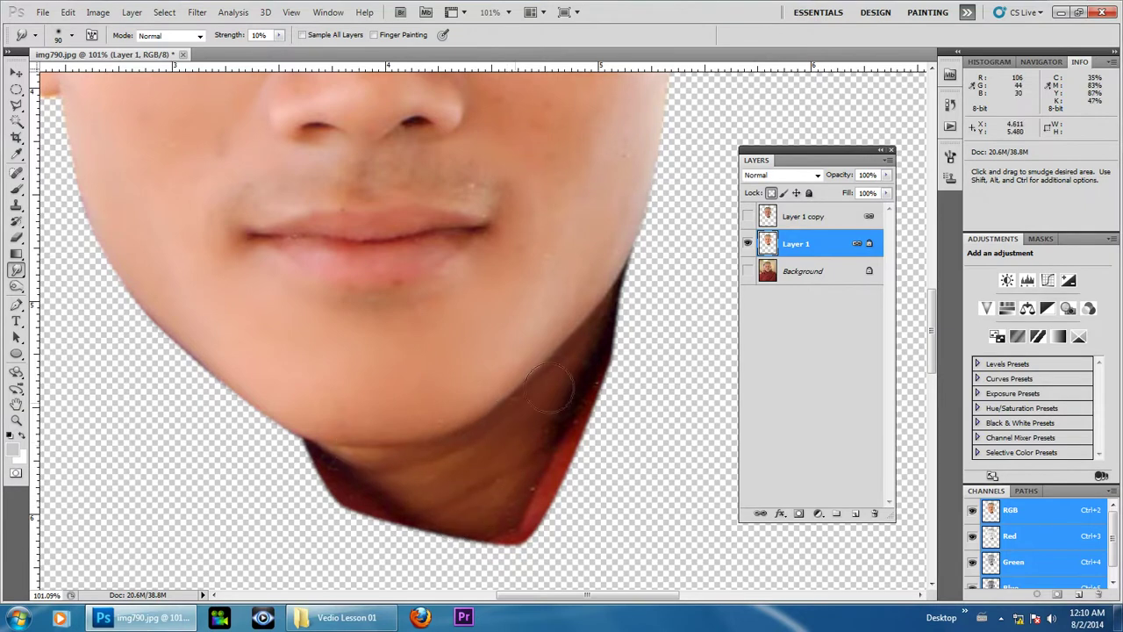
scroll(429, 359, up, 1)
scroll(404, 271, up, 1)
Smudge the lips and moustache with a 60–70 px brush.
key(bracketleft)
key(bracketleft)
key(bracketleft)
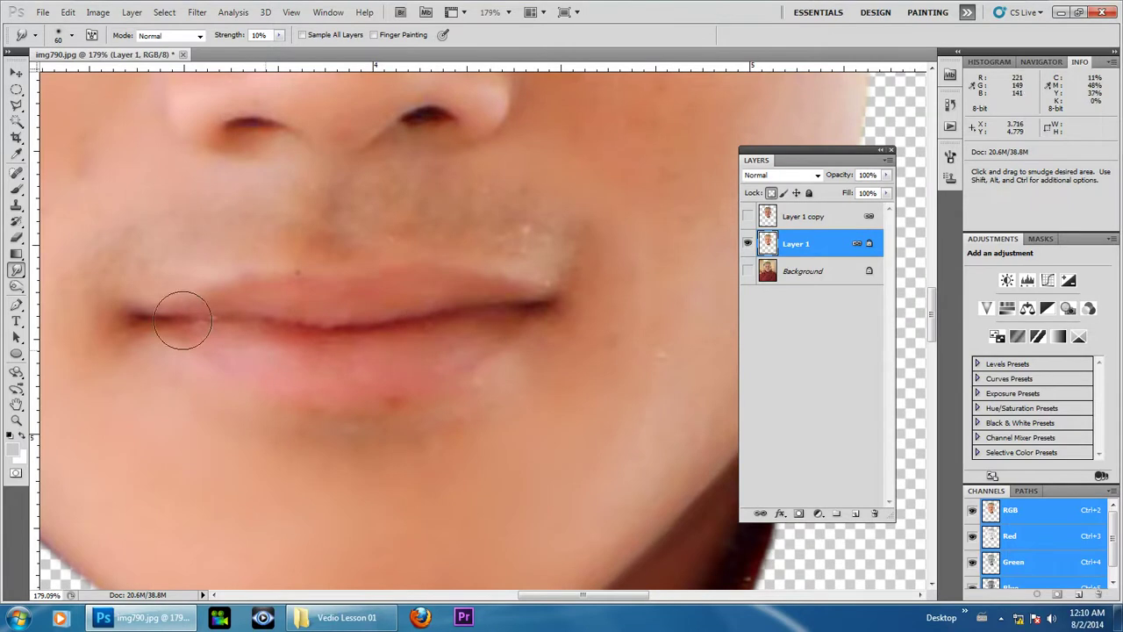
scroll(389, 394, down, 1)
key(bracketright)
scroll(456, 359, up, 2)
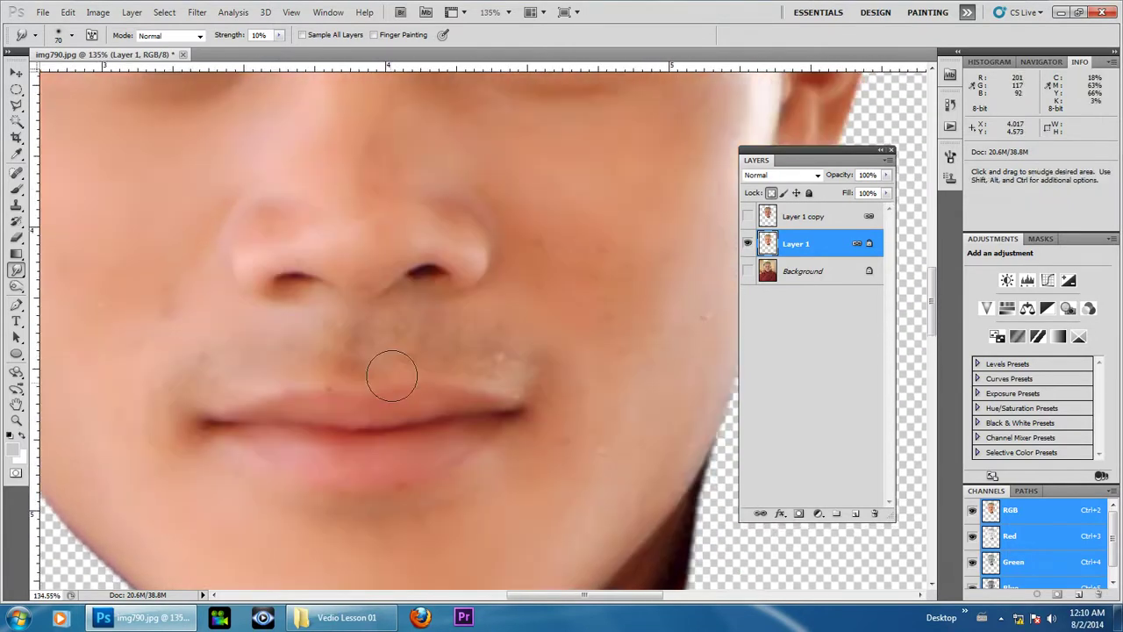
key(bracketleft)
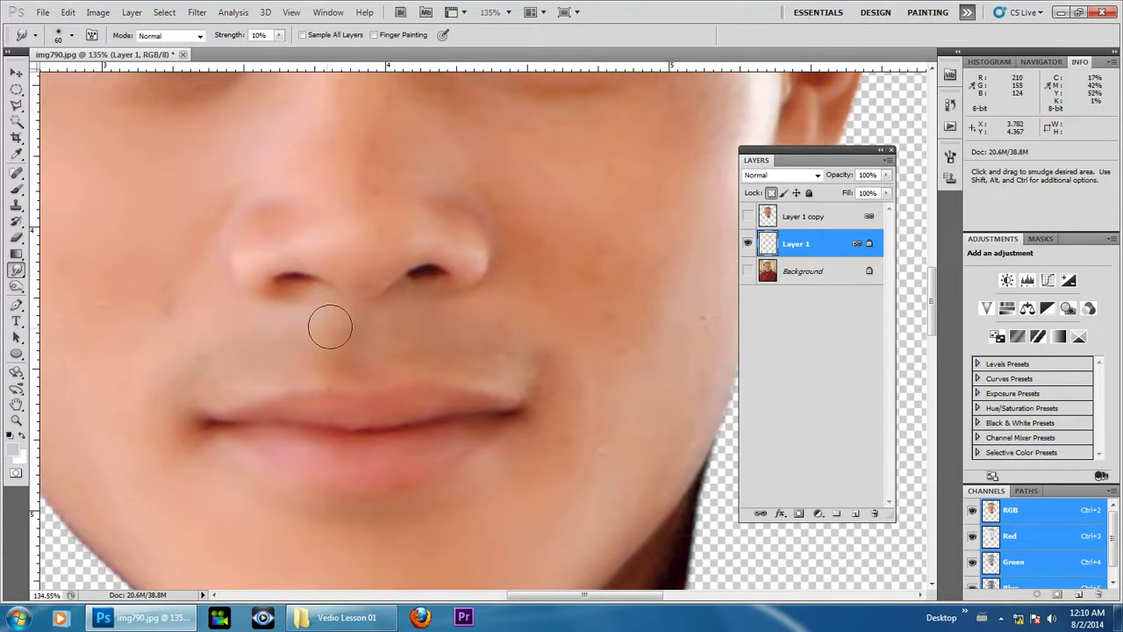
scroll(321, 328, down, 2)
scroll(325, 409, up, 2)
key(bracketright)
key(bracketright)
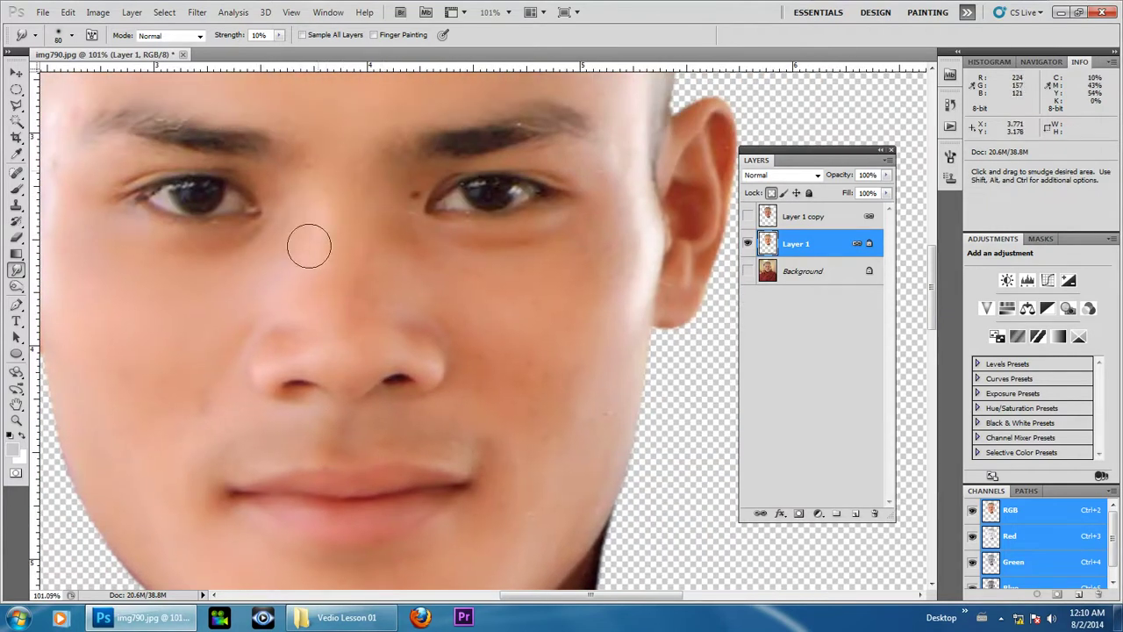
Smudge the cheek near the ear, the brows and around the eye with a 70–90 px brush.
drag(363, 280, 241, 230)
key(bracketleft)
key(bracketright)
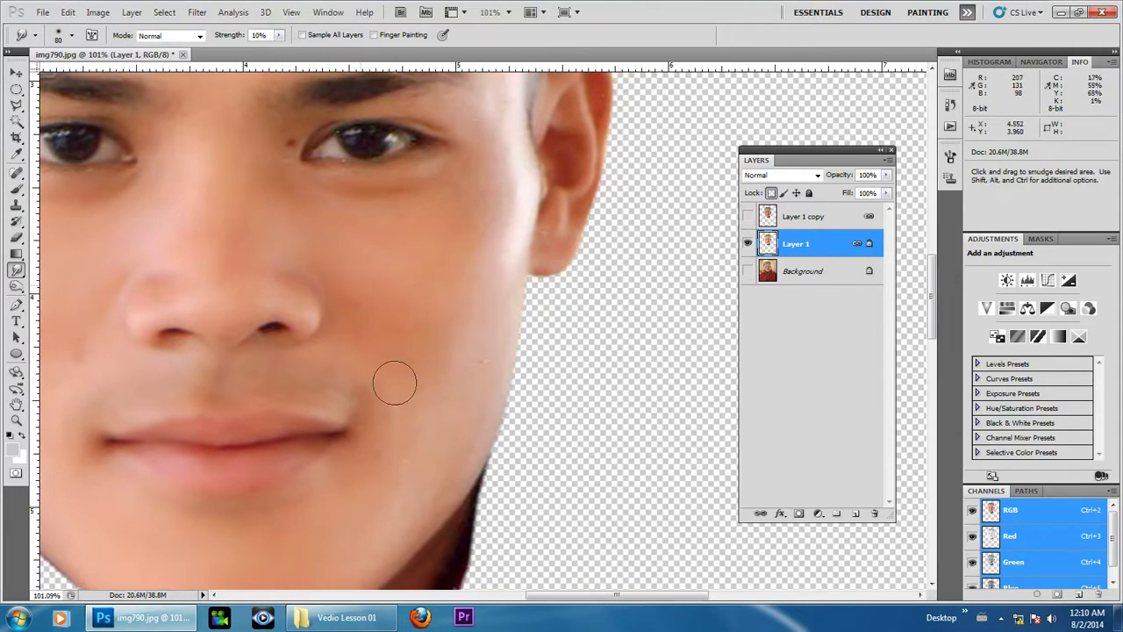
key(bracketright)
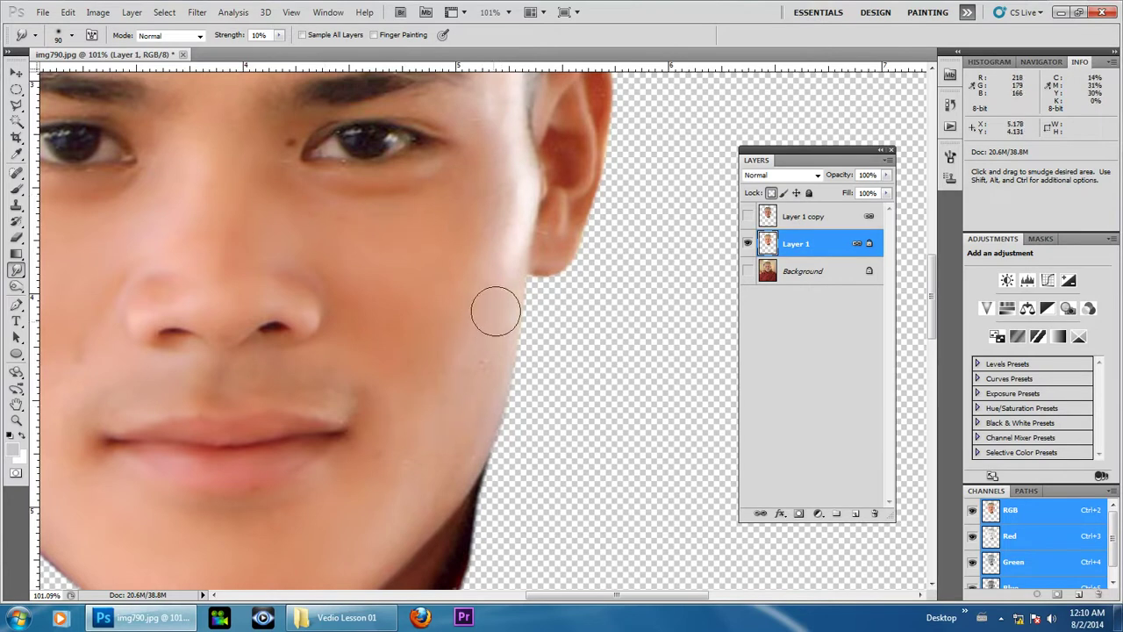
key(bracketleft)
key(bracketleft)
scroll(369, 333, up, 3)
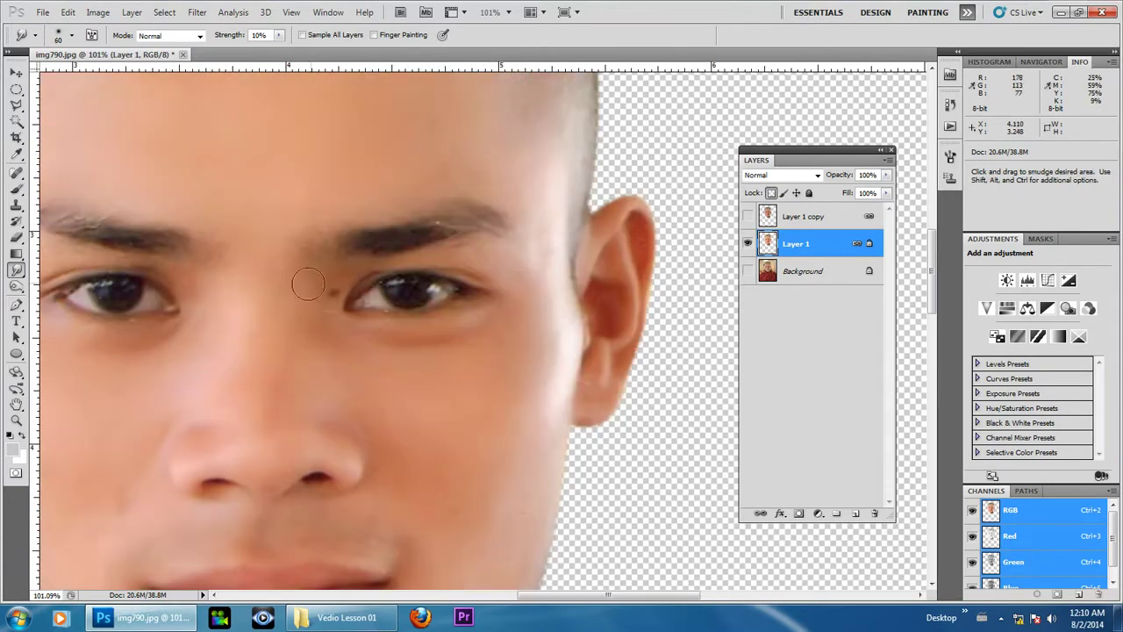
scroll(270, 239, left, 5)
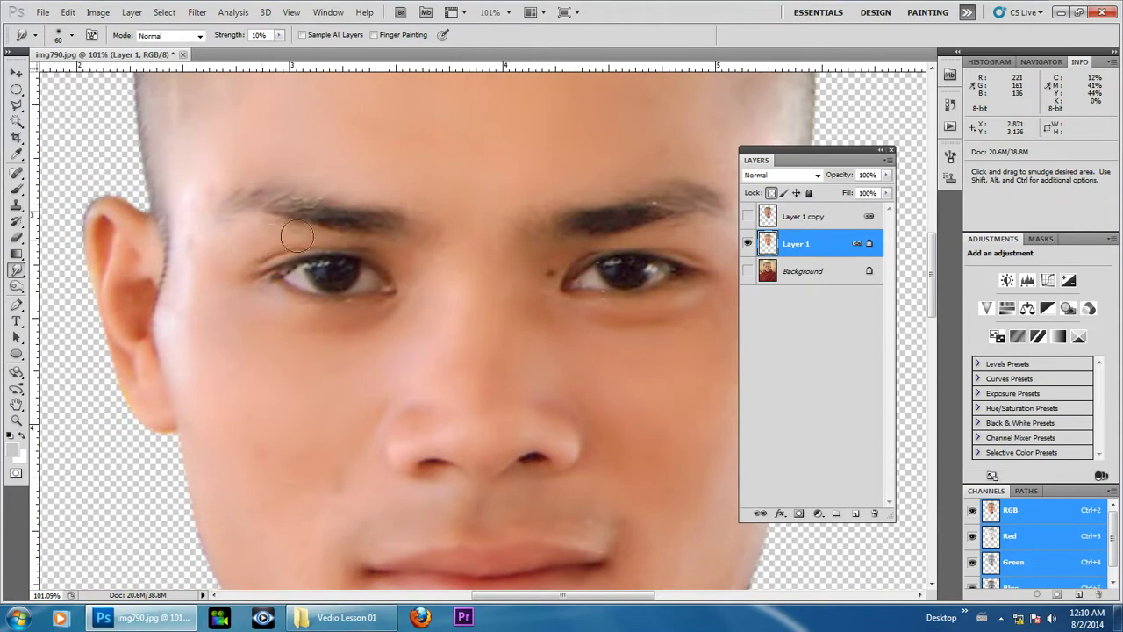
key(bracketleft)
key(bracketleft)
scroll(353, 262, up, 2)
scroll(343, 213, down, 2)
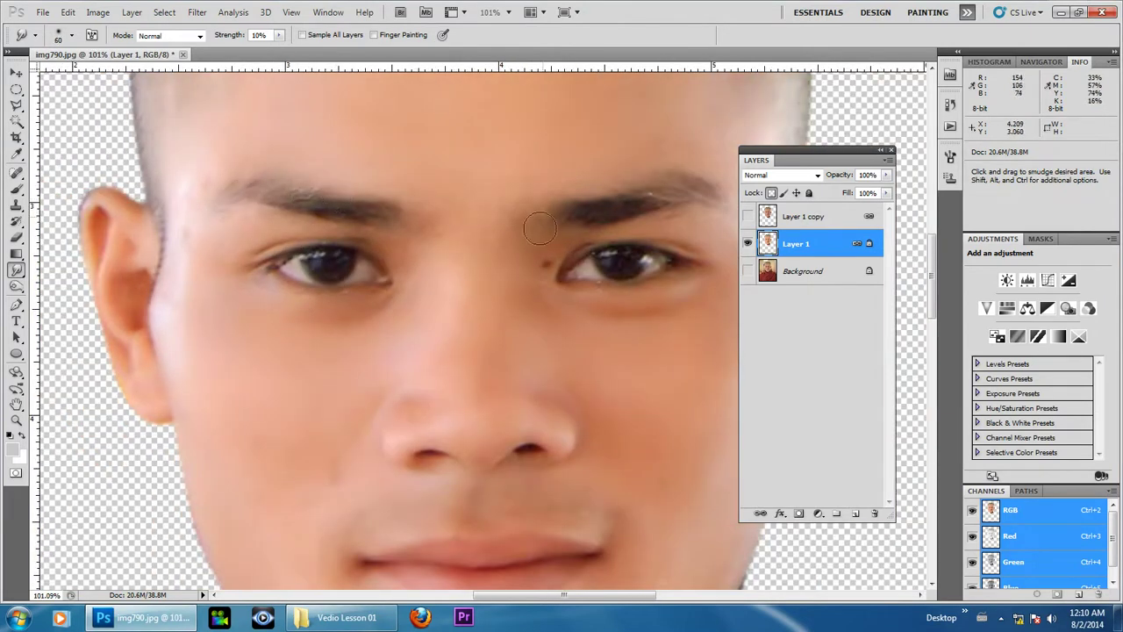
key(bracketright)
scroll(661, 199, down, 1)
scroll(361, 121, down, 2)
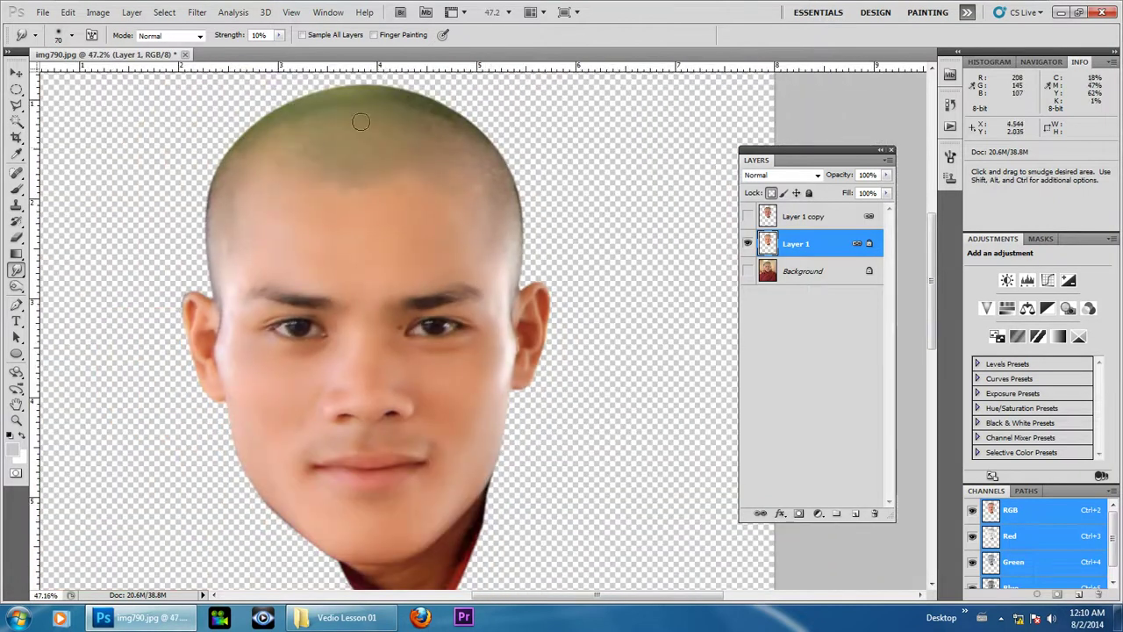
click(197, 11)
click(399, 318)
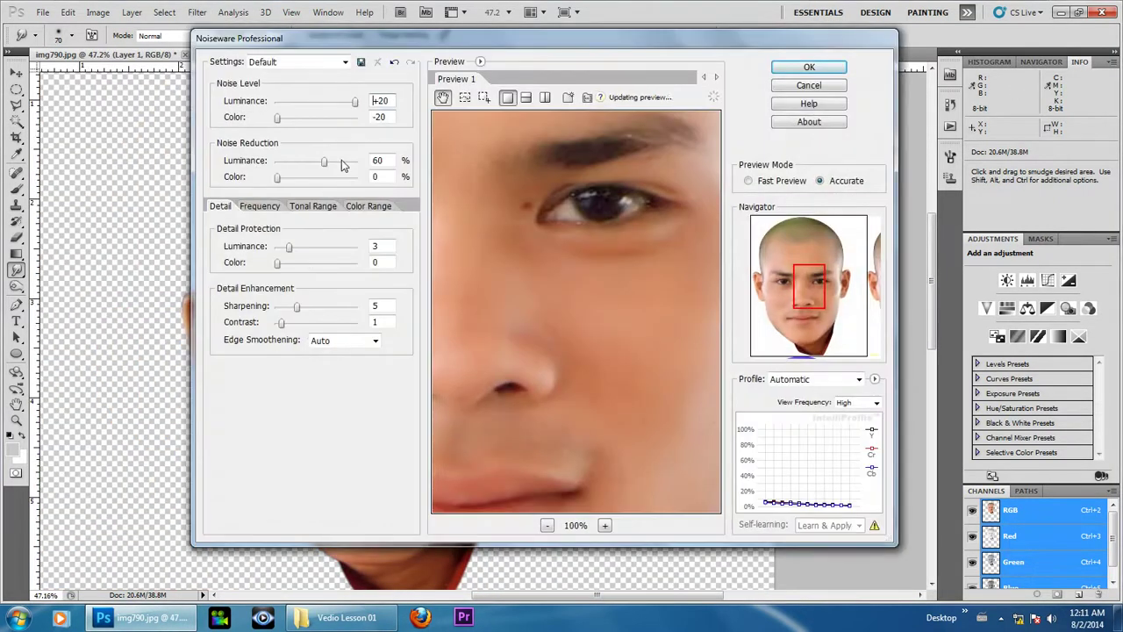
text(100)
click(806, 69)
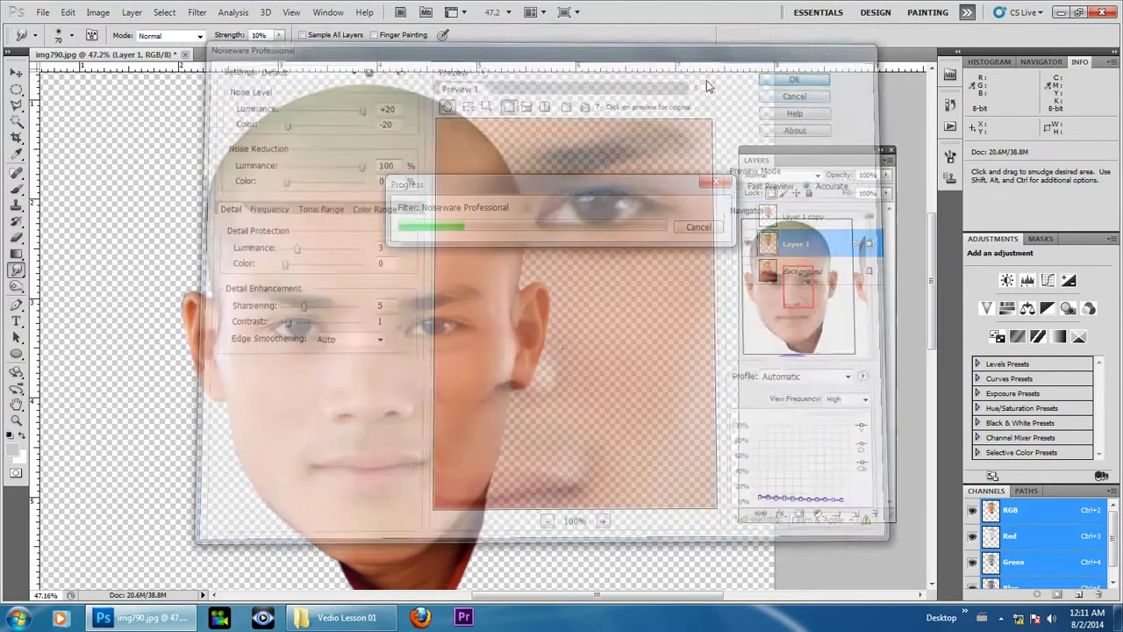
scroll(451, 328, down, 2)
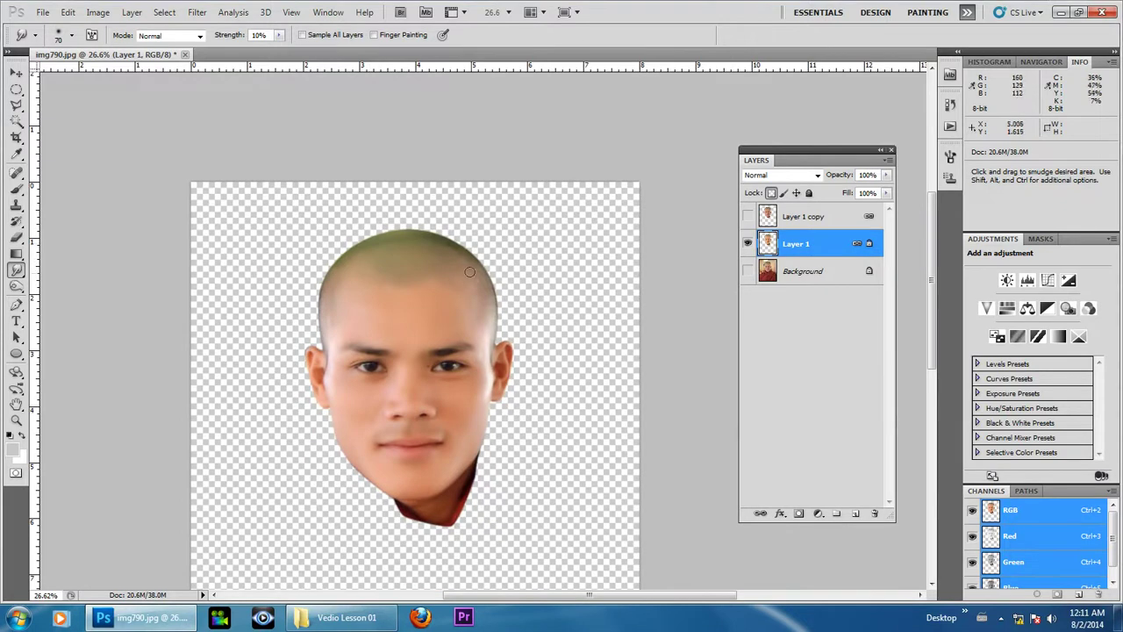
scroll(404, 267, up, 1)
scroll(342, 281, up, 1)
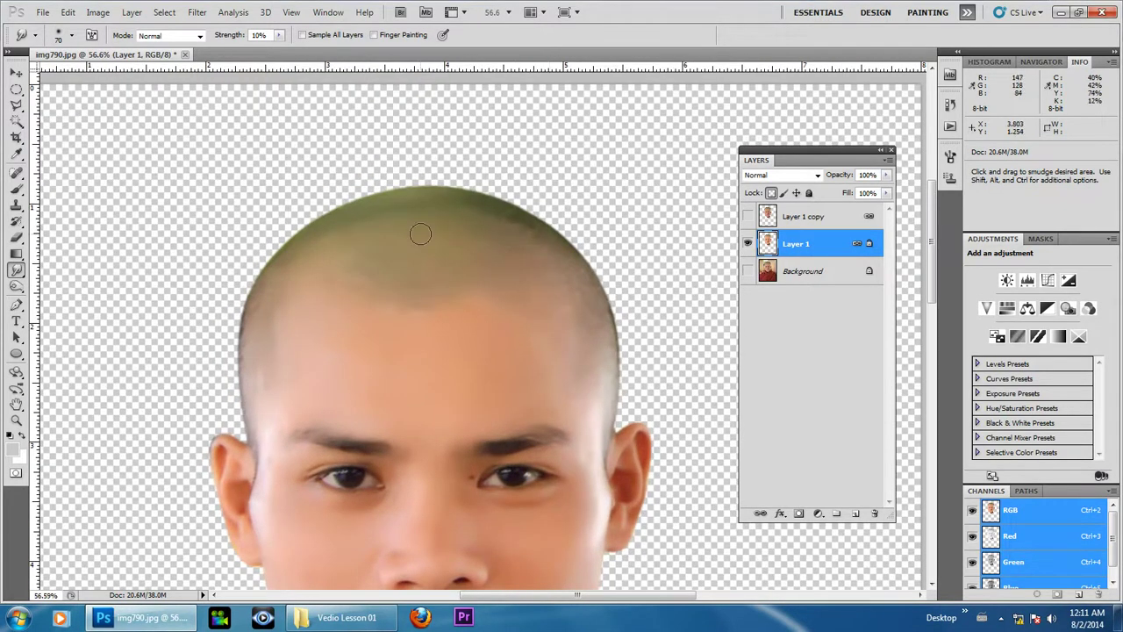
scroll(421, 263, down, 1)
scroll(436, 328, down, 1)
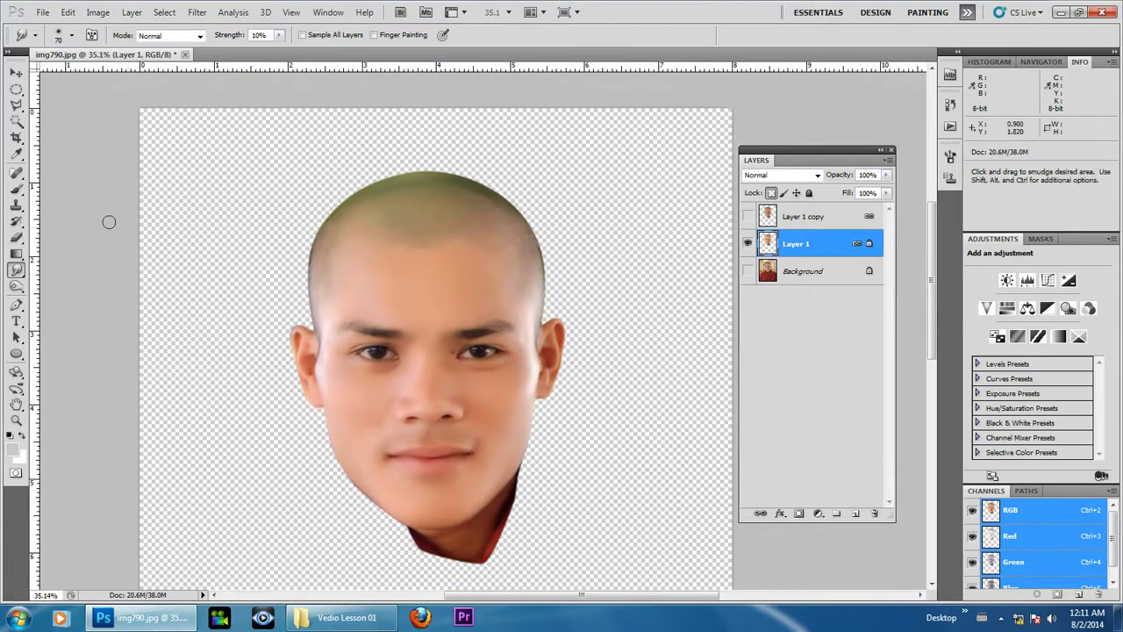
Switch to the Brush tool with a 125 px soft tip.
click(24, 190)
click(57, 192)
scroll(446, 264, up, 1)
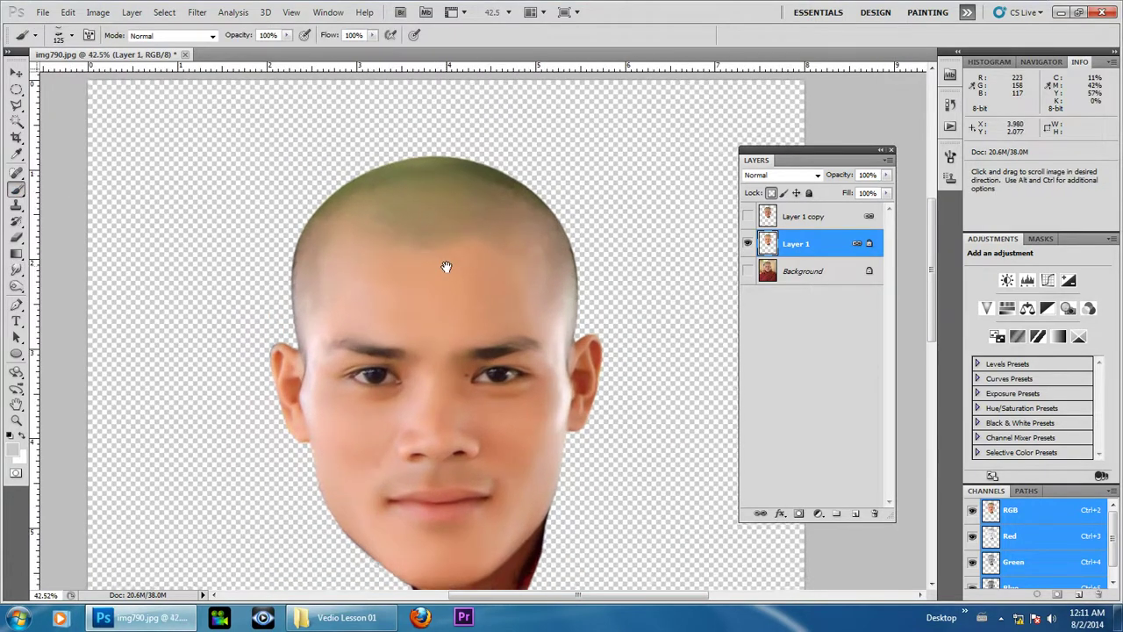
click(58, 40)
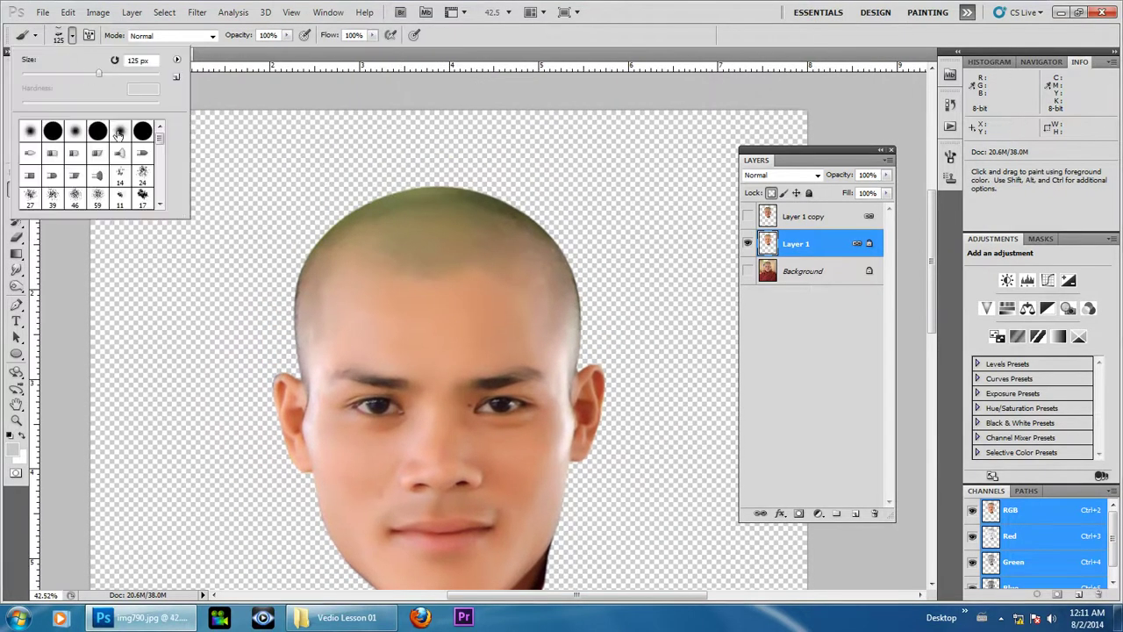
click(166, 231)
scroll(210, 319, down, 1)
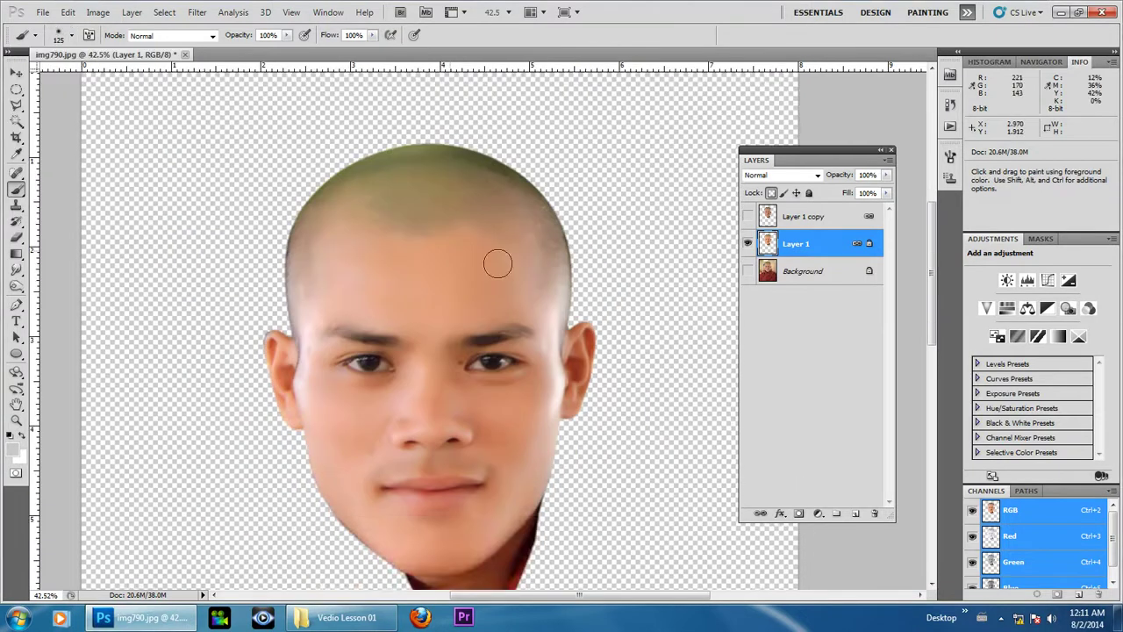
scroll(456, 263, up, 2)
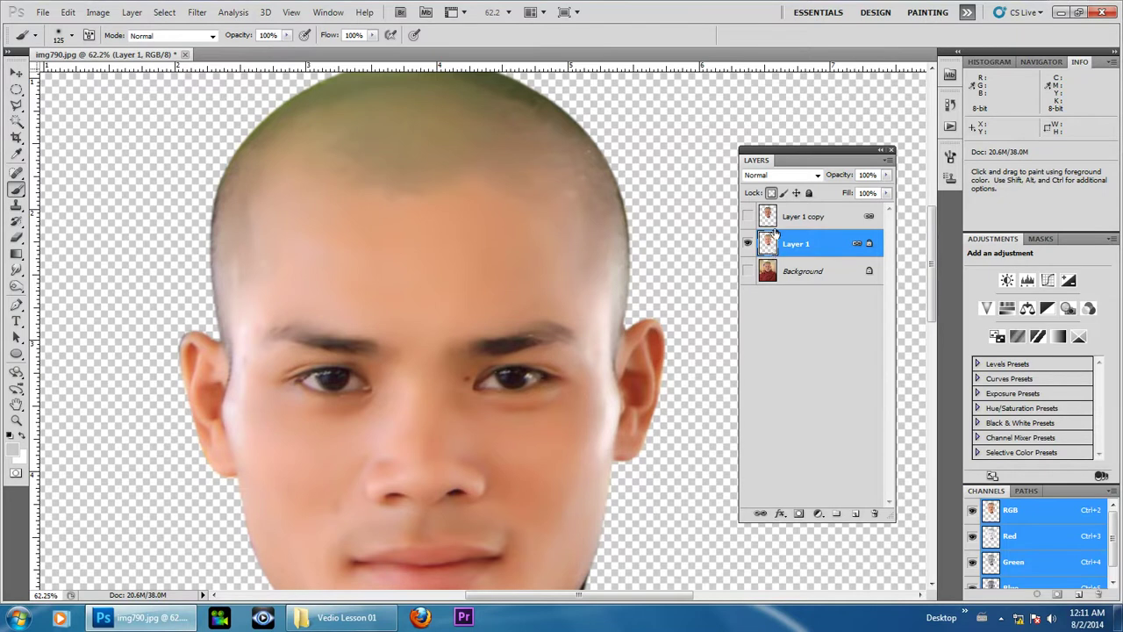
Load the cut-out head's outline as a selection and add a new empty layer.
ctrl+click(768, 245)
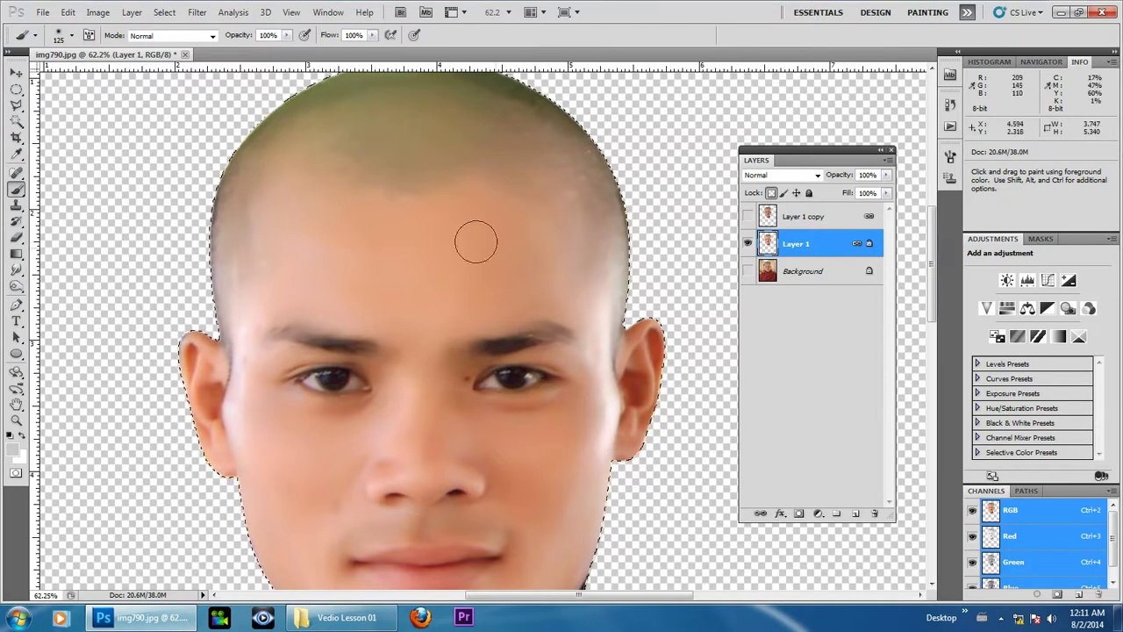
drag(507, 249, 537, 343)
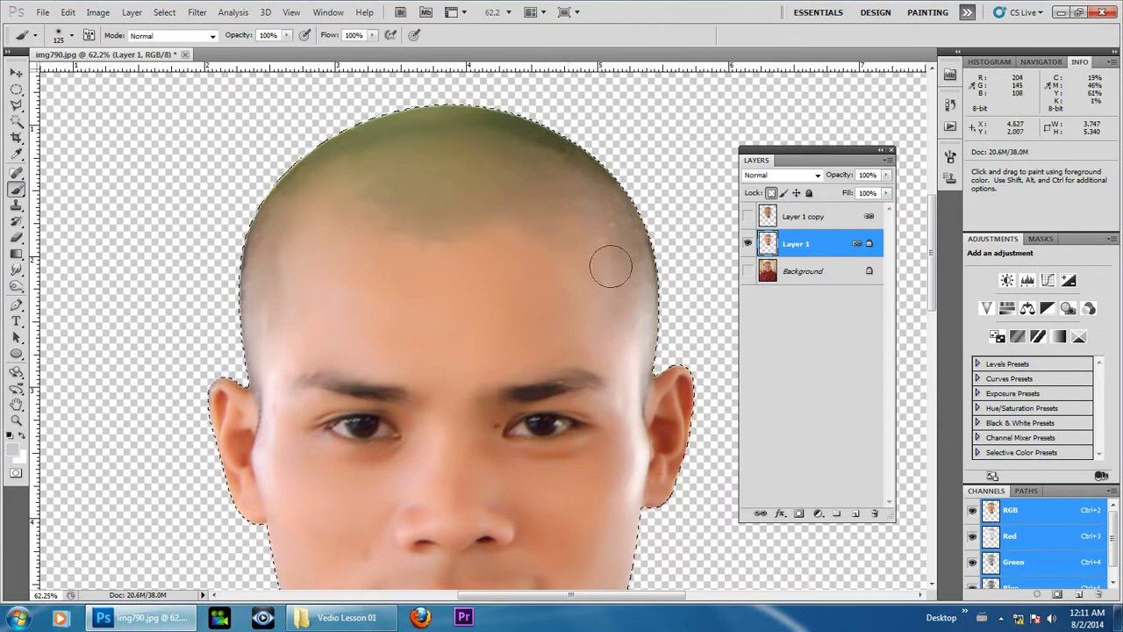
click(856, 515)
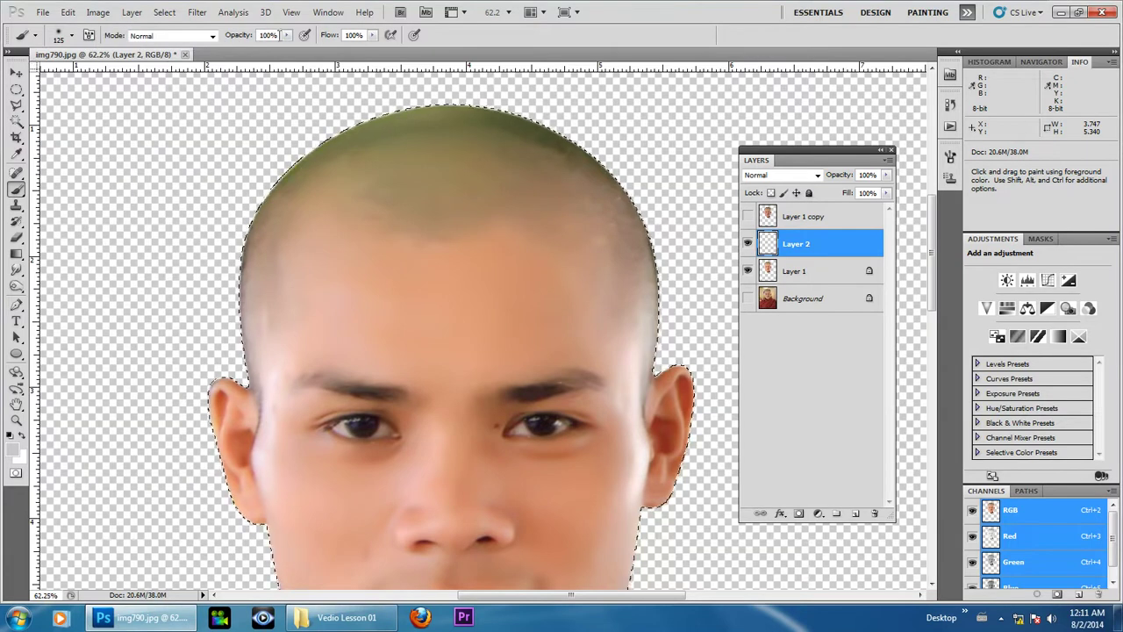
Set brush Opacity to 27% and Flow to 39%, and sample the forehead skin tone.
click(286, 37)
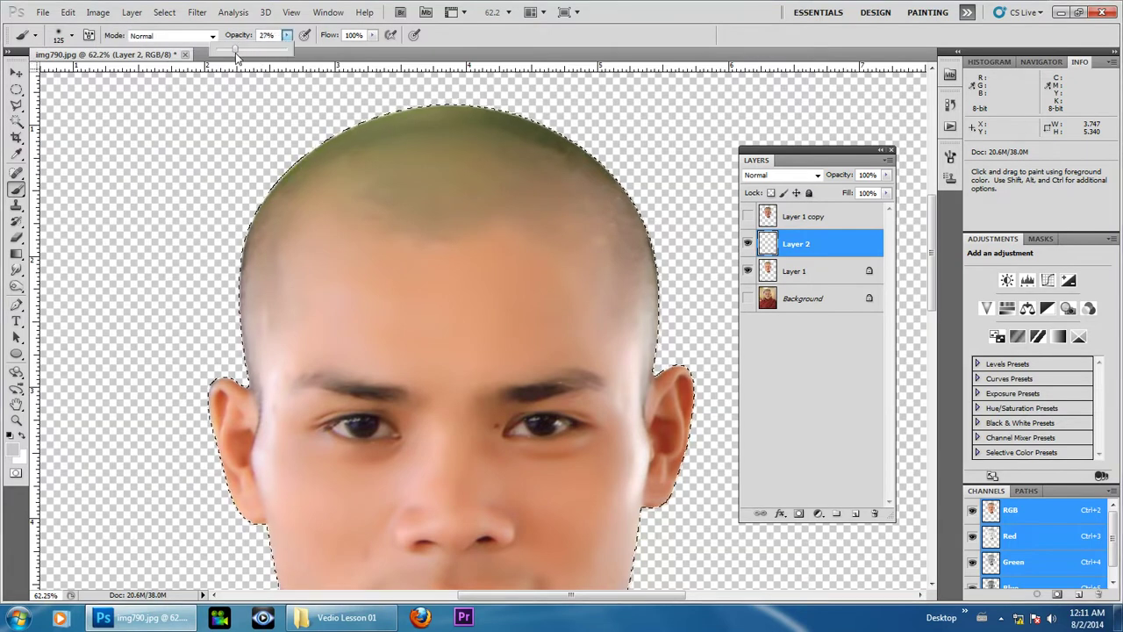
click(374, 35)
drag(332, 55, 330, 55)
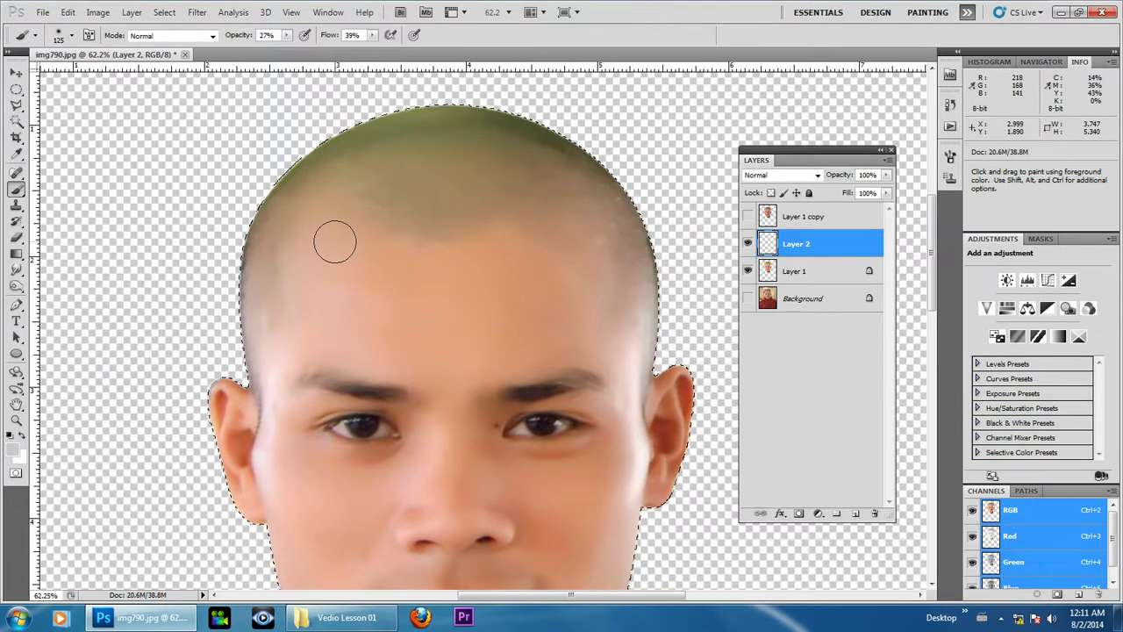
key(alt)
alt+click(340, 237)
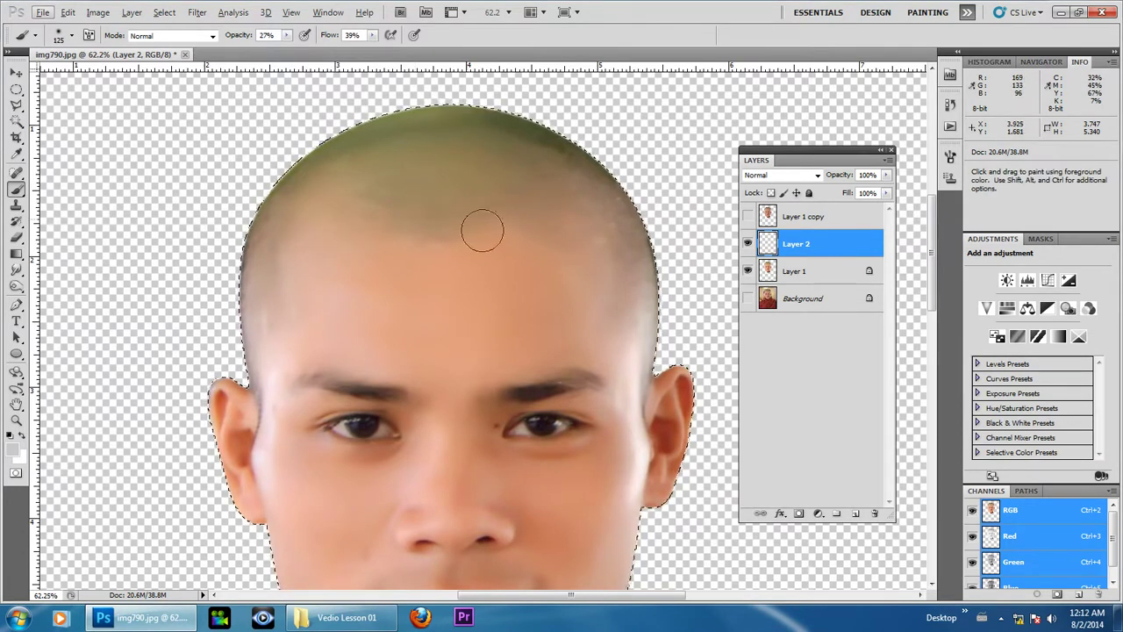
drag(492, 233, 329, 243)
mouse_move(232, 252)
mouse_down()
mouse_move(498, 260)
mouse_move(283, 260)
mouse_up()
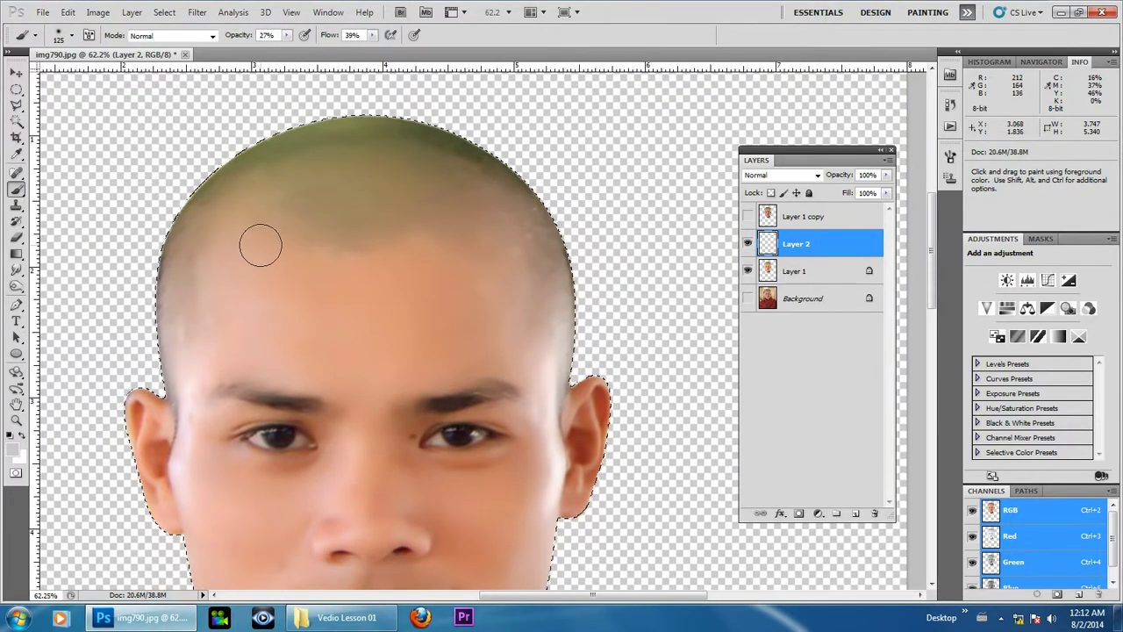
key(alt)
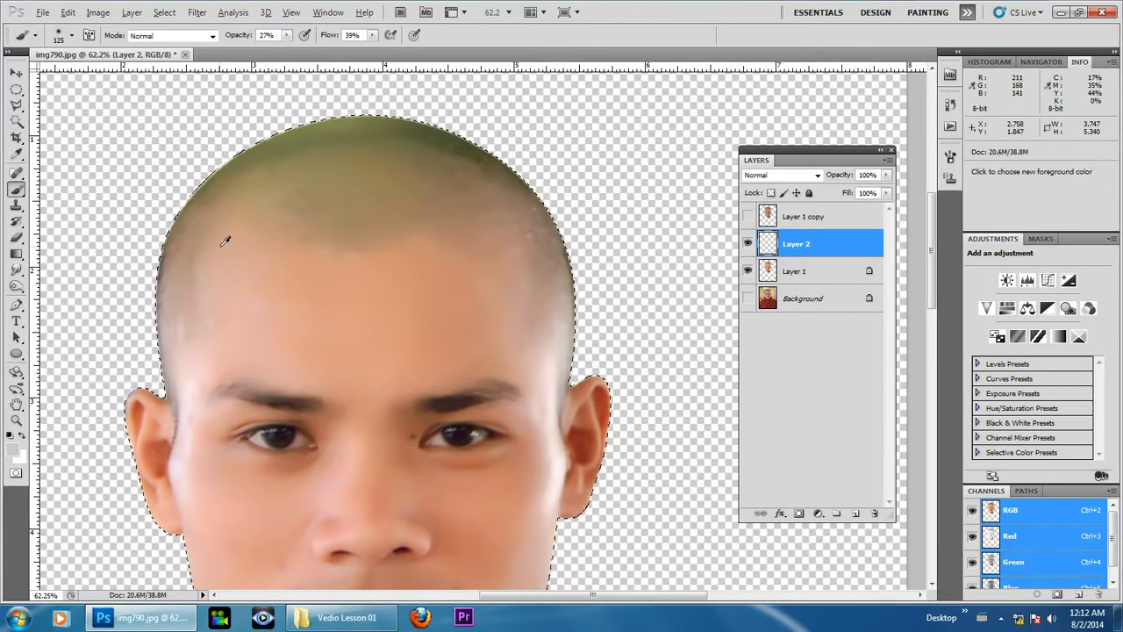
alt+click(225, 239)
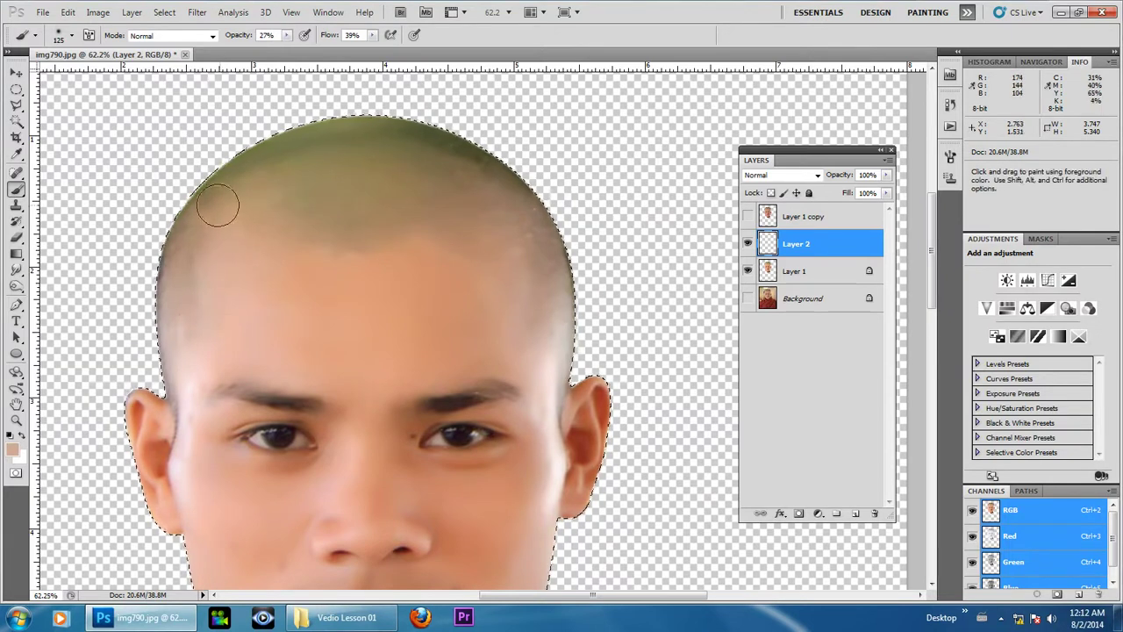
Paint skin tone over the green tint across the upper-left, top and upper-right crown.
drag(170, 263, 277, 136)
mouse_move(472, 130)
mouse_down()
mouse_move(268, 155)
mouse_move(359, 156)
mouse_up()
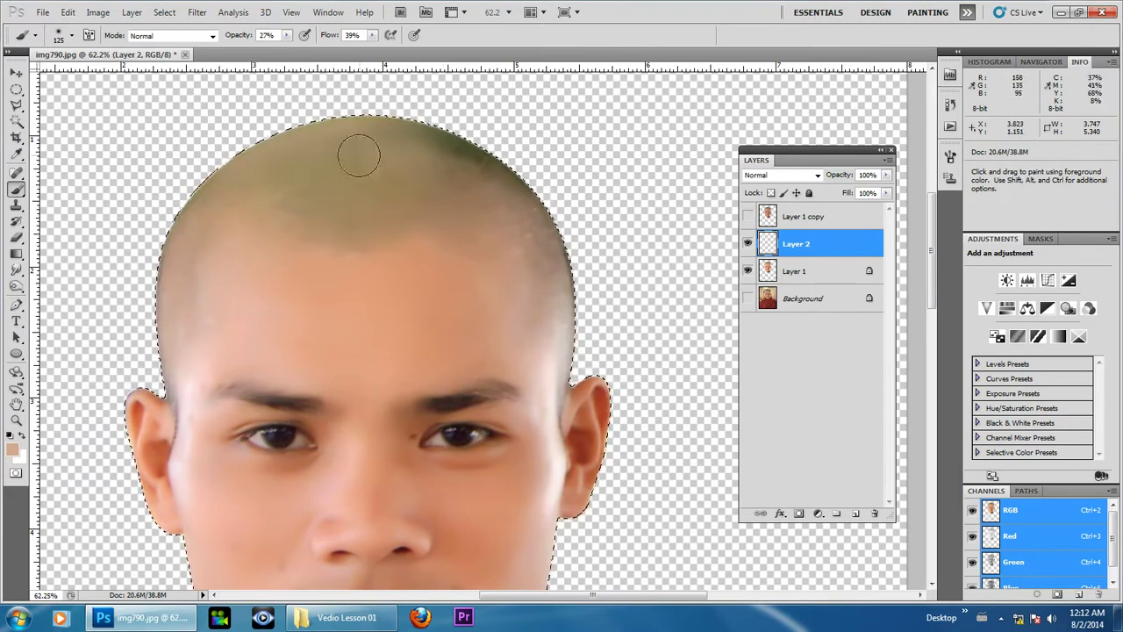
scroll(369, 180, down, 1)
mouse_move(280, 224)
mouse_down()
mouse_move(356, 188)
mouse_move(442, 226)
mouse_move(291, 191)
mouse_up()
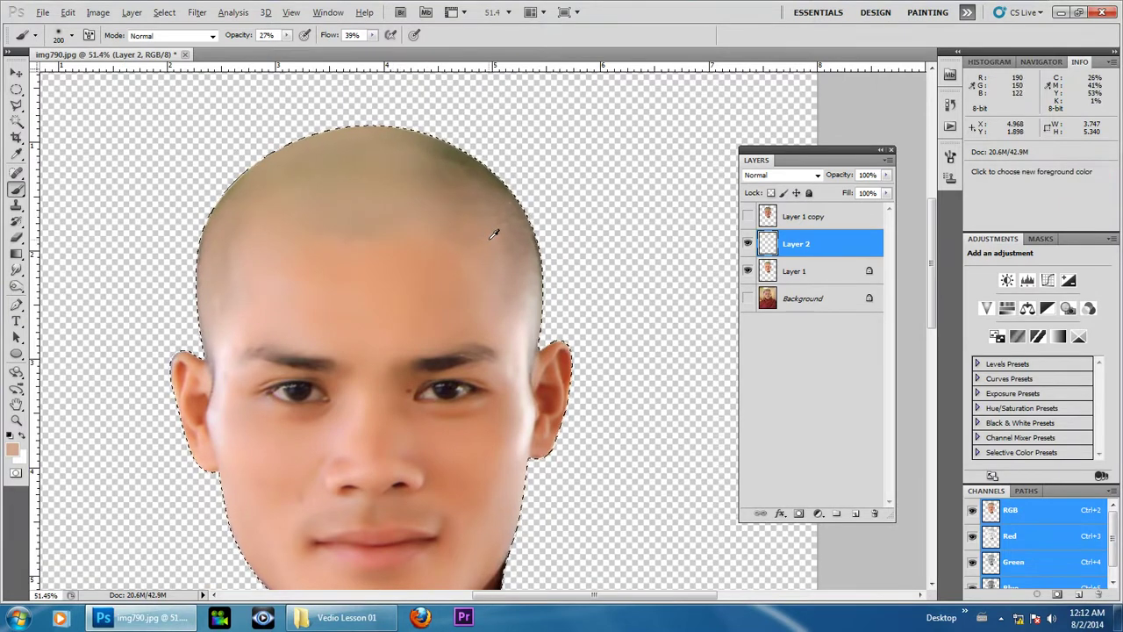
mouse_move(489, 240)
mouse_down()
mouse_move(421, 155)
mouse_move(518, 187)
mouse_move(517, 306)
mouse_up()
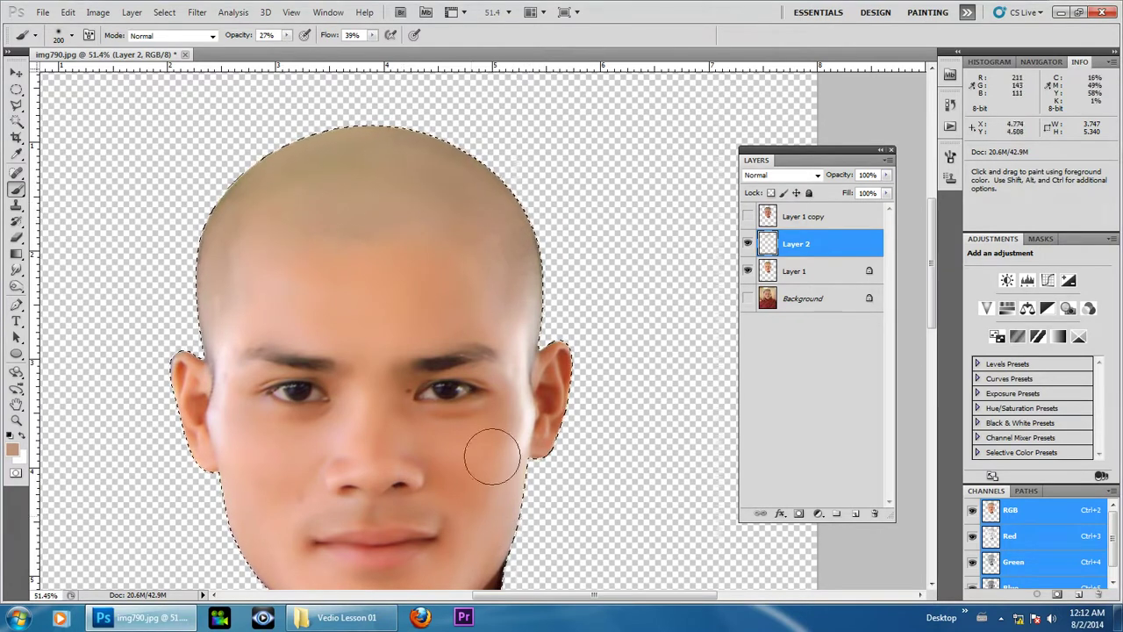
drag(488, 437, 423, 339)
Sample lighter cheek skin and blend it over the temples beside both ears with a 70 px brush.
scroll(446, 286, up, 2)
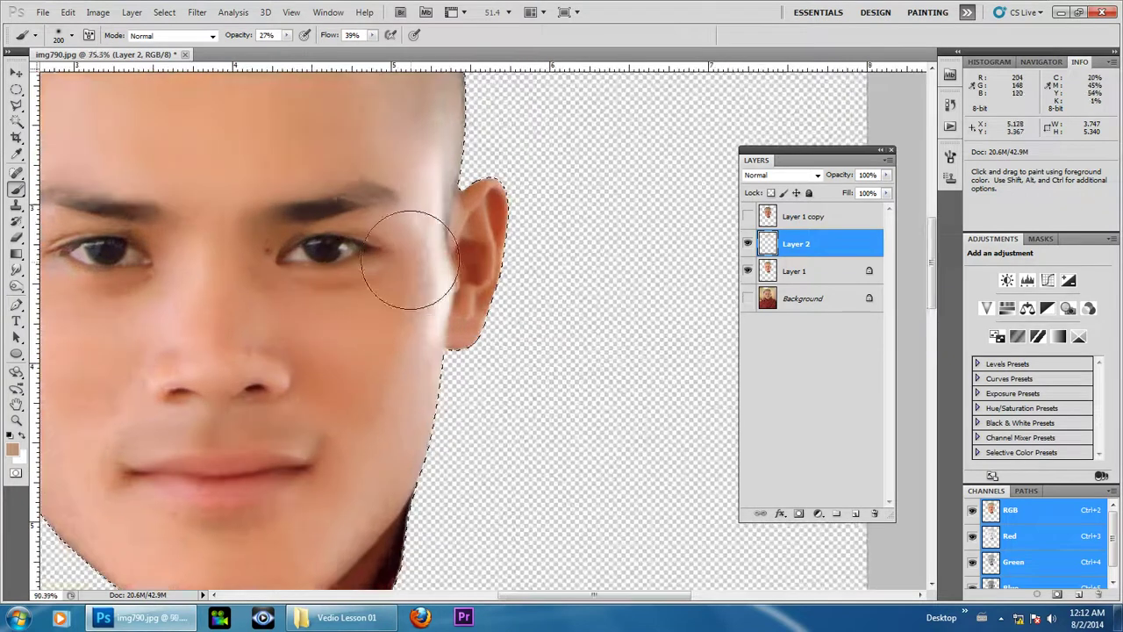
scroll(413, 268, up, 1)
key(alt)
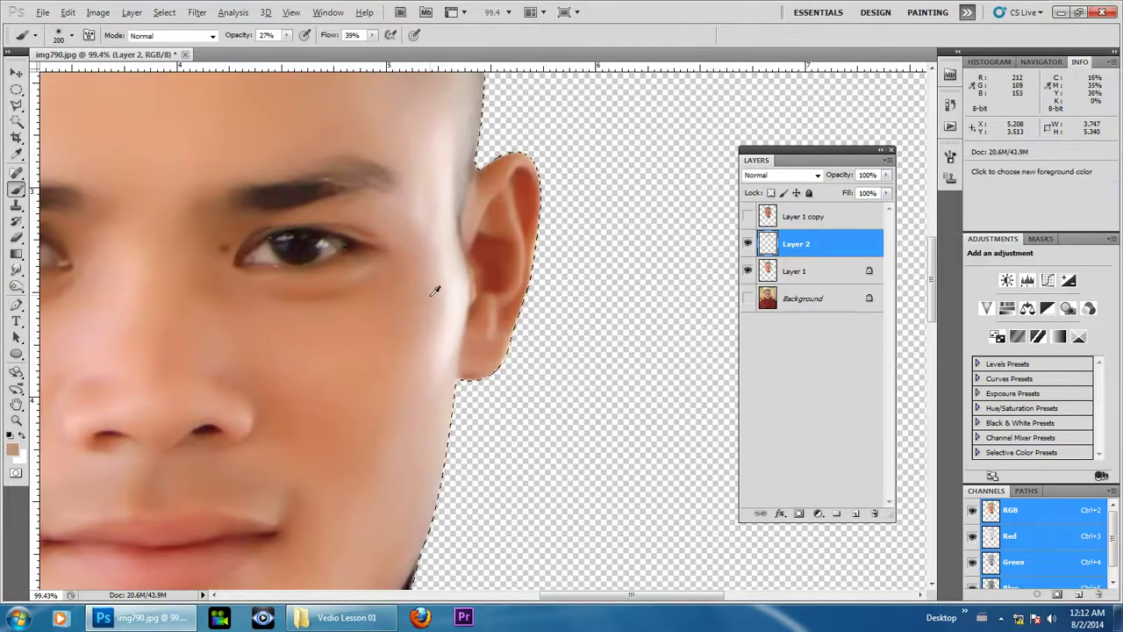
alt+click(440, 273)
key(bracketleft)
key(bracketleft)
key(bracketleft)
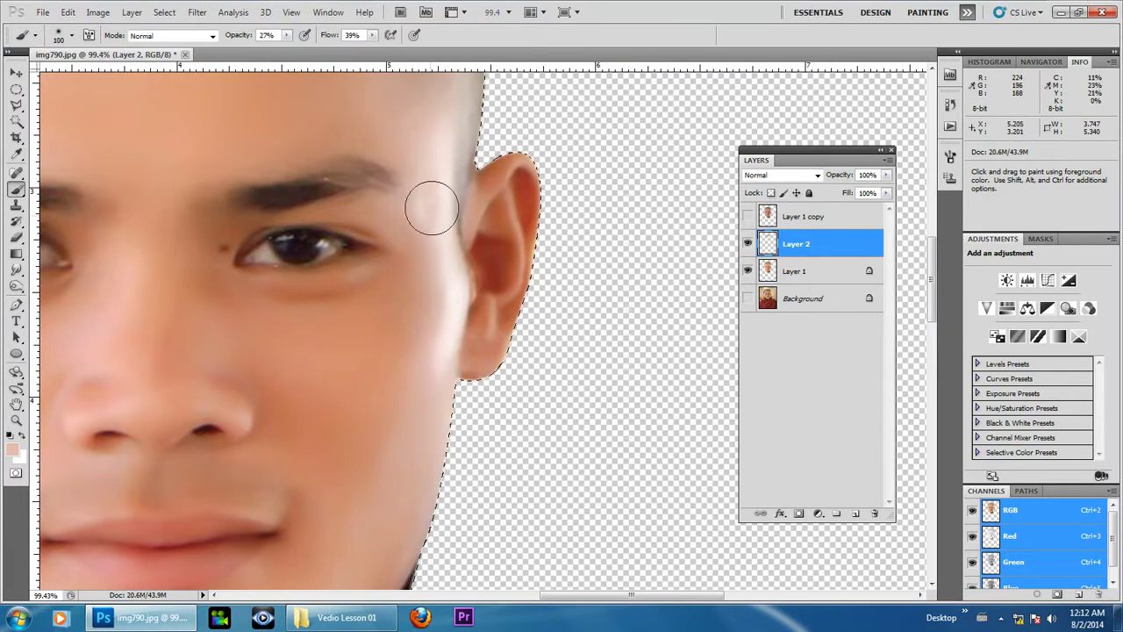
key(bracketleft)
mouse_move(434, 260)
mouse_down()
mouse_move(436, 334)
mouse_move(431, 226)
mouse_up()
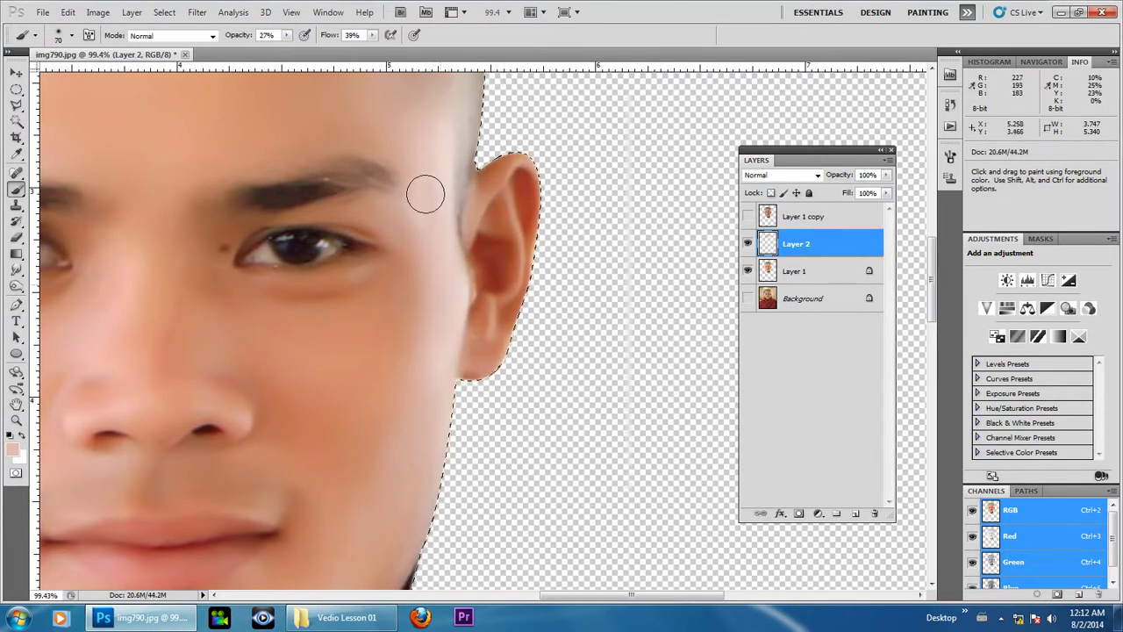
scroll(395, 333, left, 10)
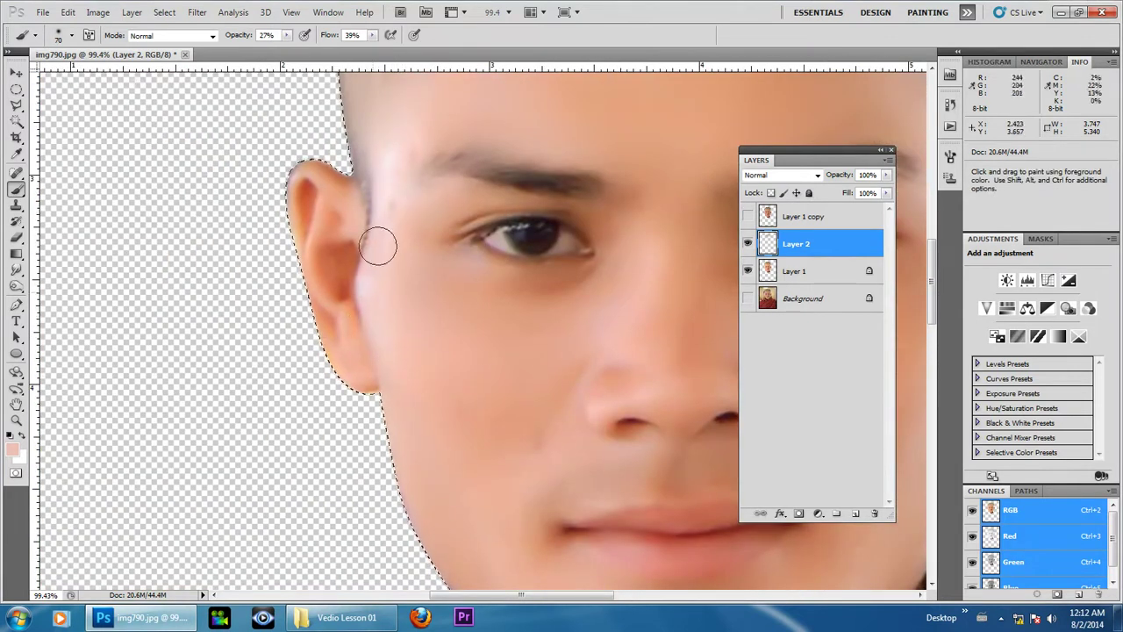
drag(386, 284, 361, 282)
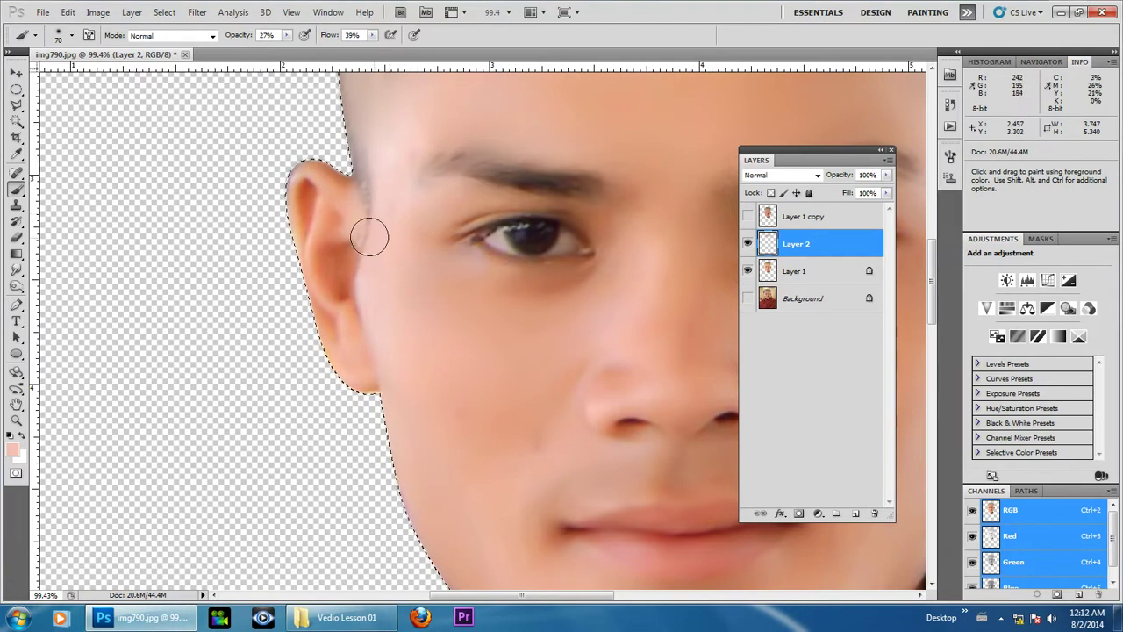
scroll(375, 263, down, 3)
scroll(372, 303, down, 2)
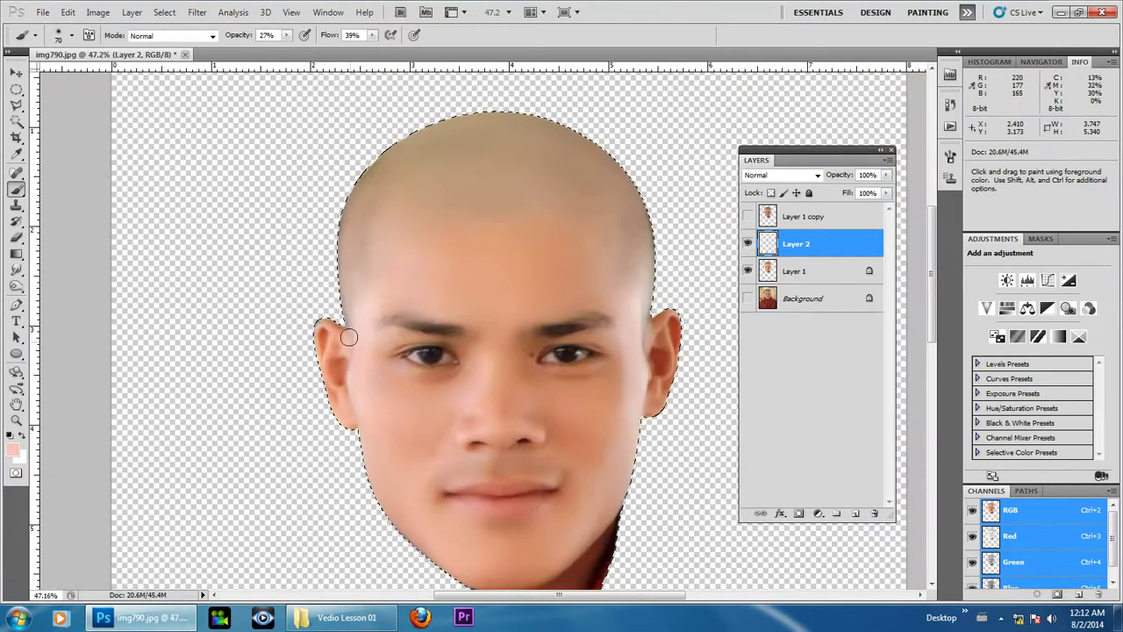
key(bracketright)
key(bracketright)
key(bracketright)
key(bracketright)
key(bracketright)
key(bracketright)
scroll(363, 287, down, 1)
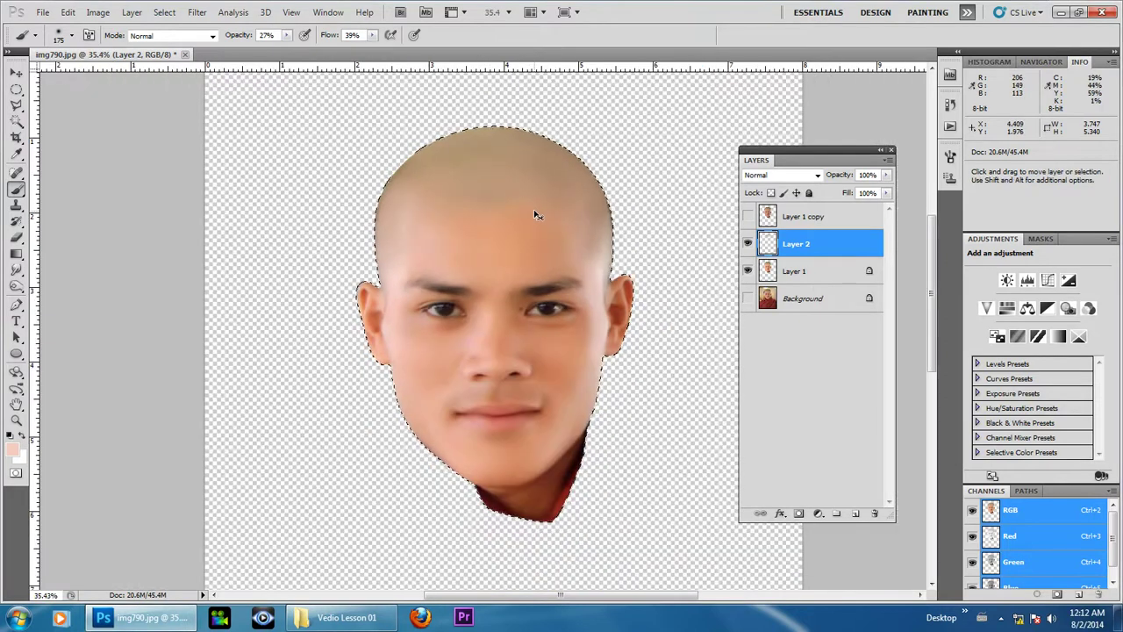
Cancel the Save As dialog and deselect the head selection with Ctrl+D.
key(ctrl+shift+s)
click(677, 353)
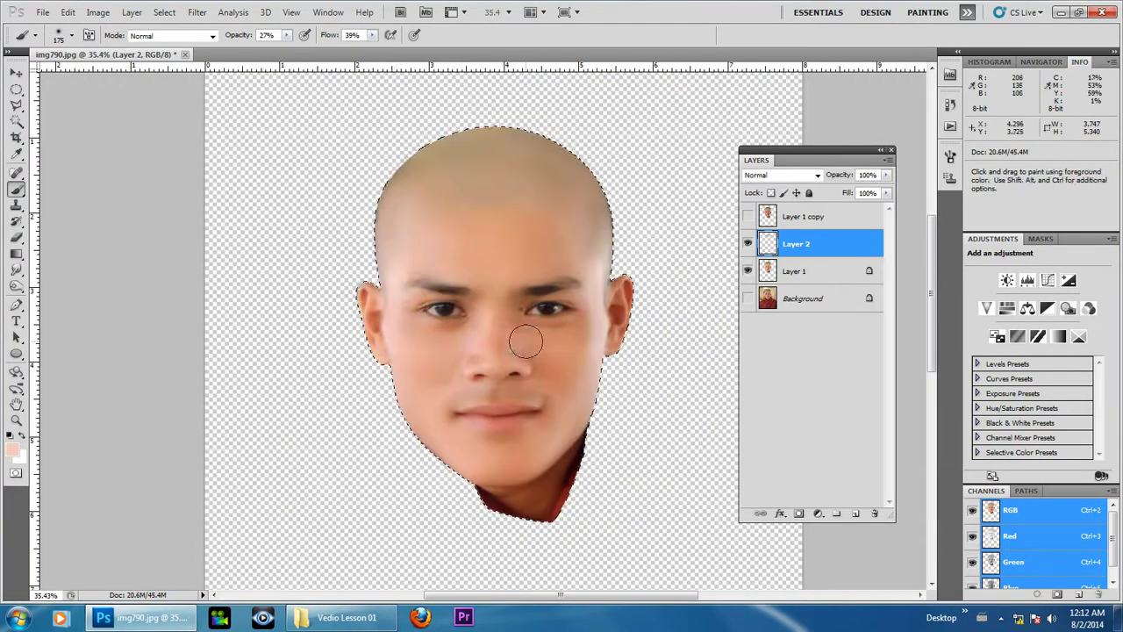
key(ctrl+d)
Lower Layer 2's opacity to about 74% and toggle its visibility to compare the scalp.
click(887, 175)
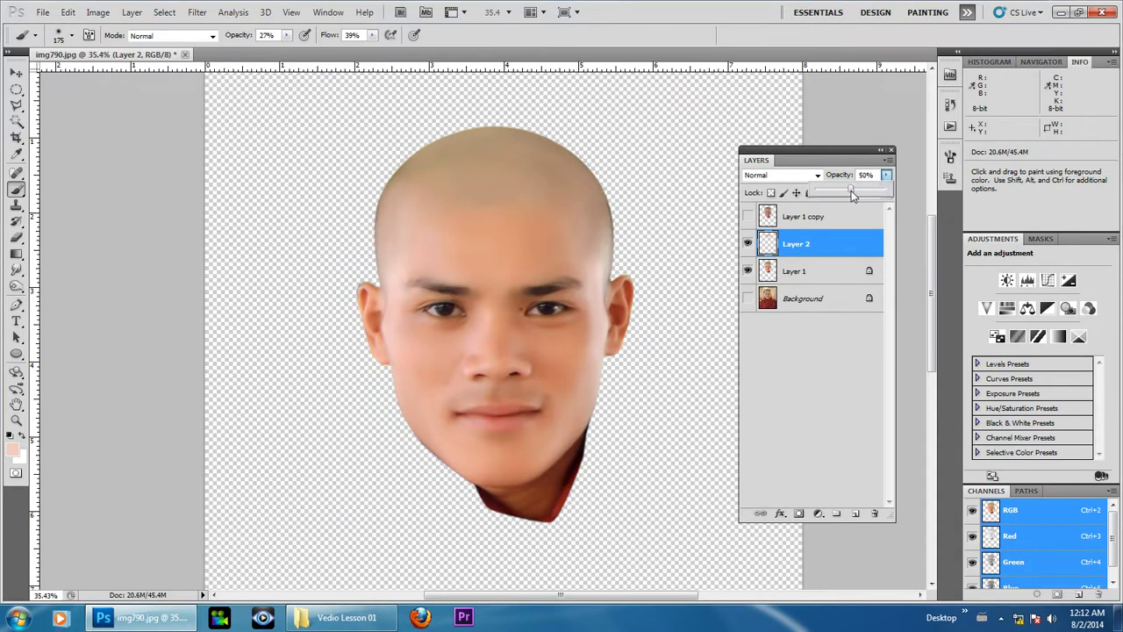
drag(854, 195, 850, 196)
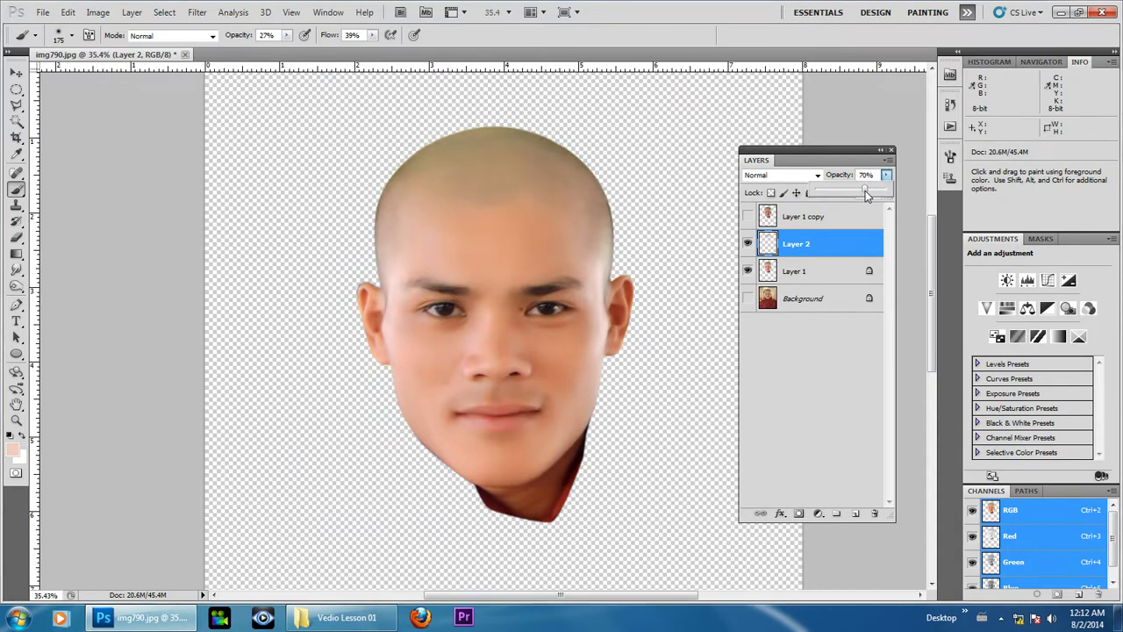
click(748, 243)
double_click(748, 244)
click(748, 244)
click(748, 244)
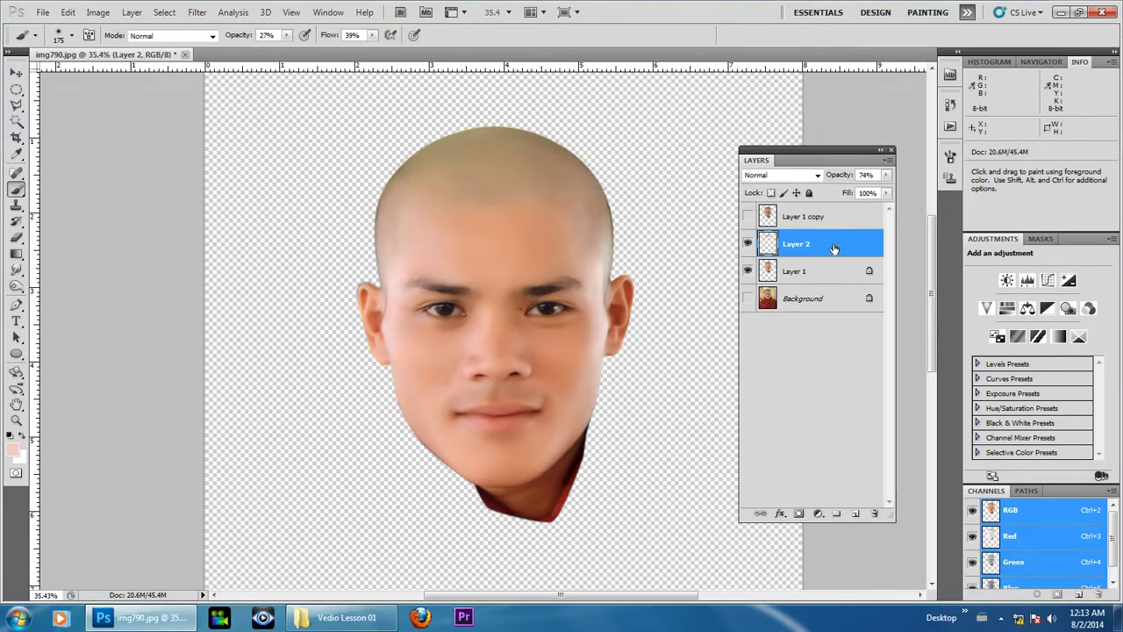
Merge Layer 1 into Layer 2 with Ctrl+E and link it with Layer 1 copy.
ctrl+click(833, 275)
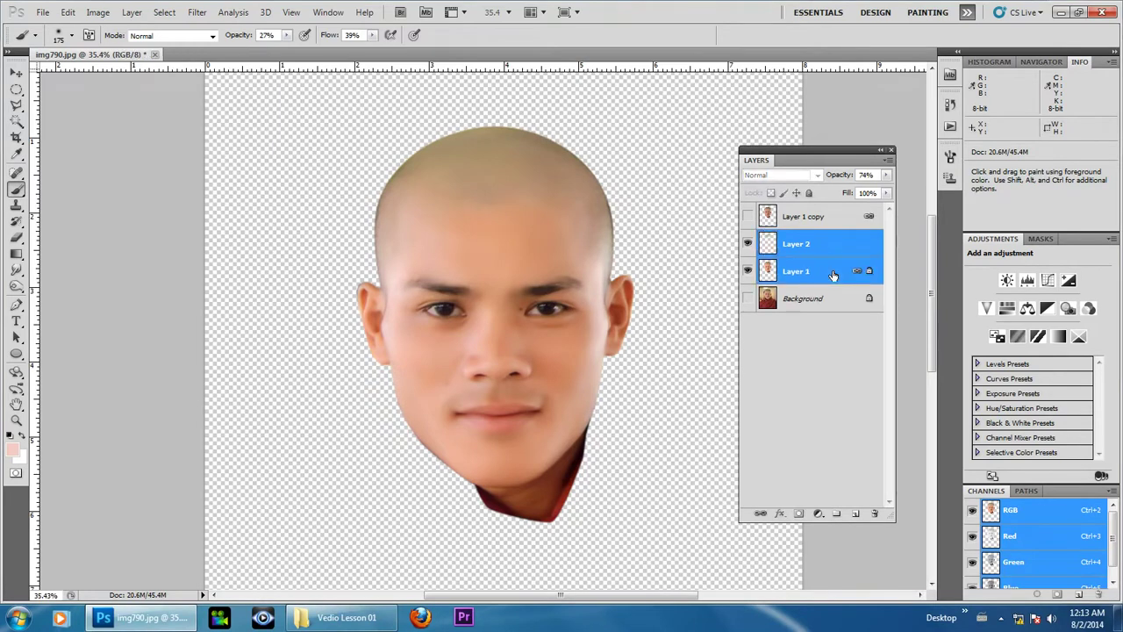
key(ctrl+e)
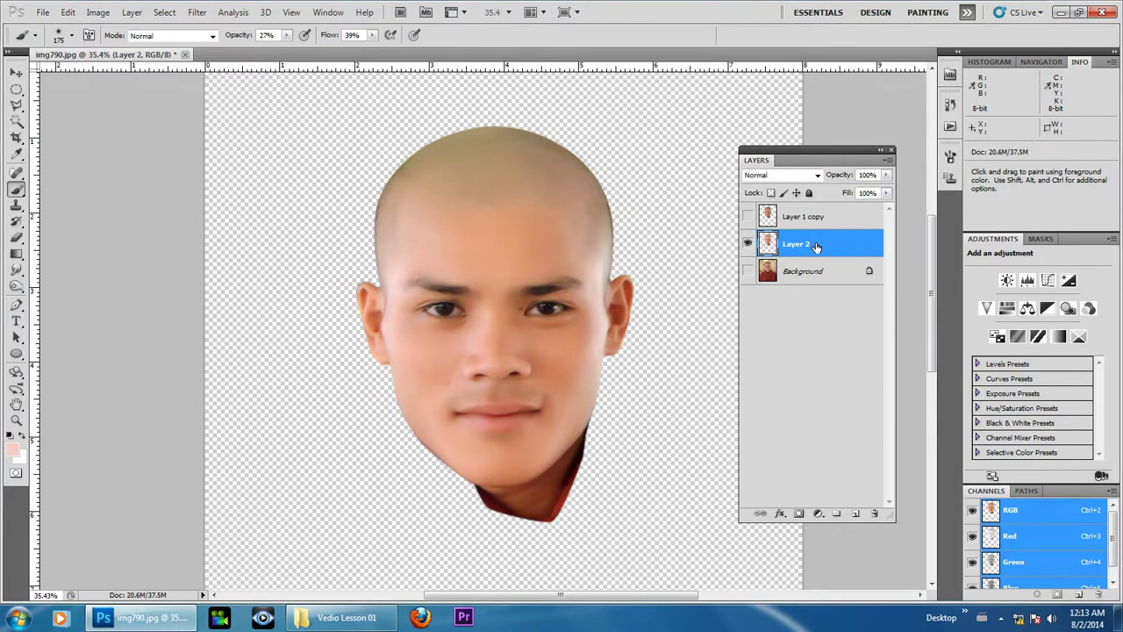
ctrl+click(856, 221)
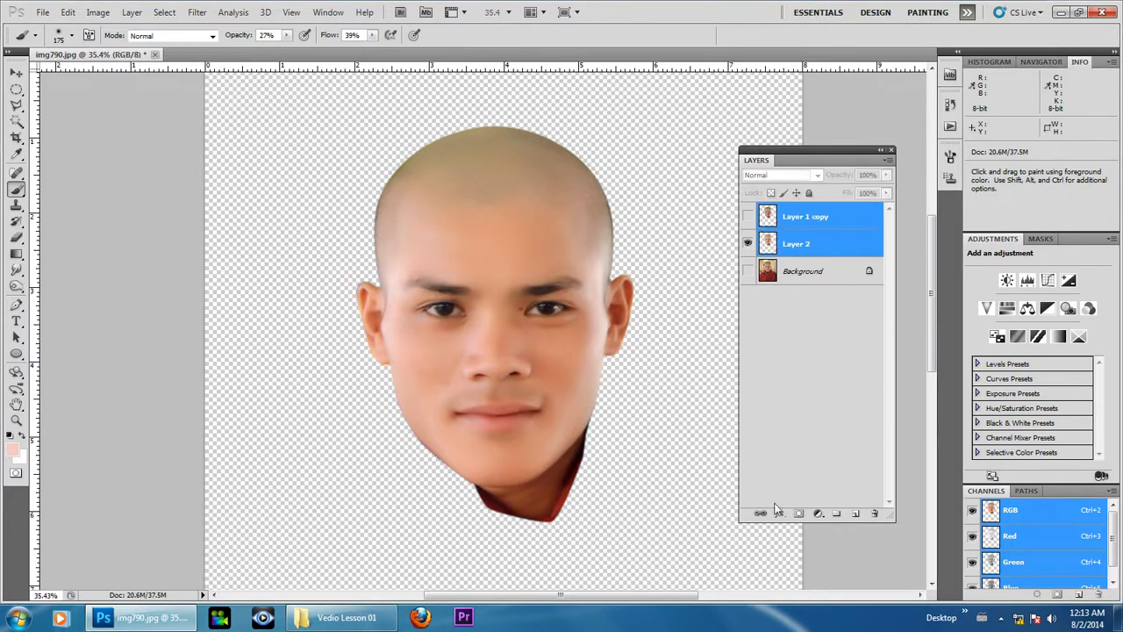
click(836, 252)
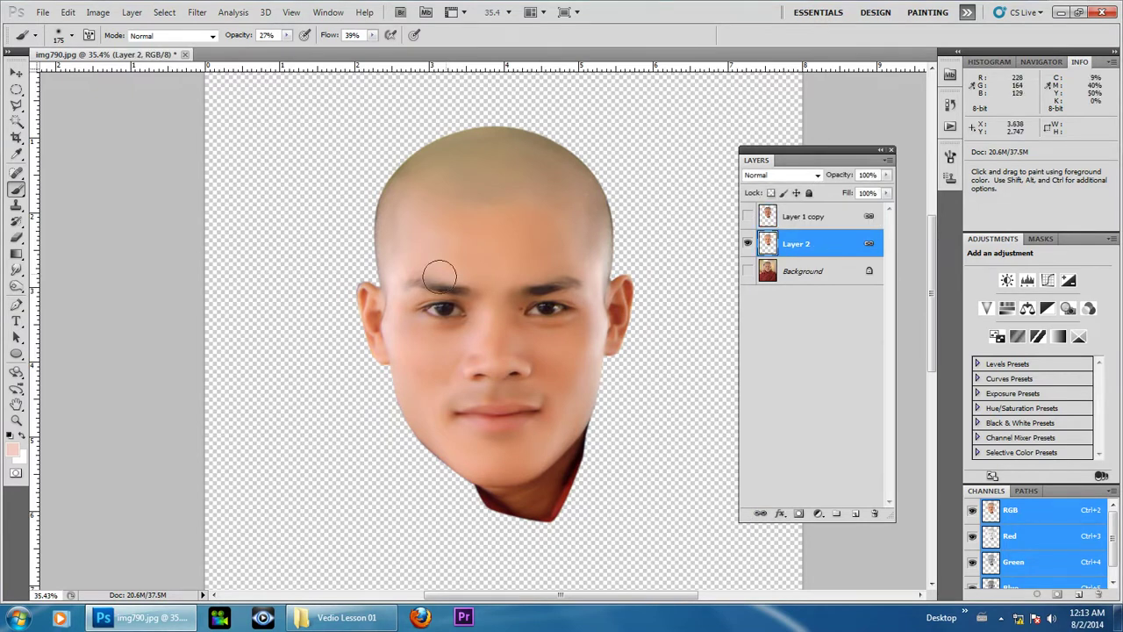
scroll(464, 264, down, 3)
scroll(514, 201, up, 1)
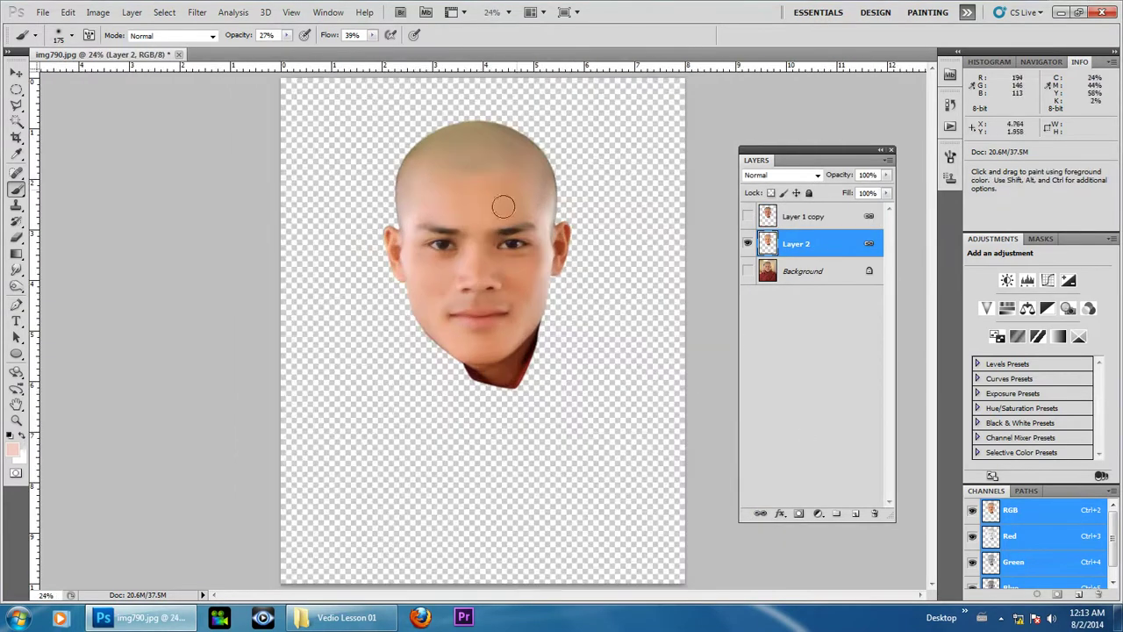
scroll(454, 126, up, 2)
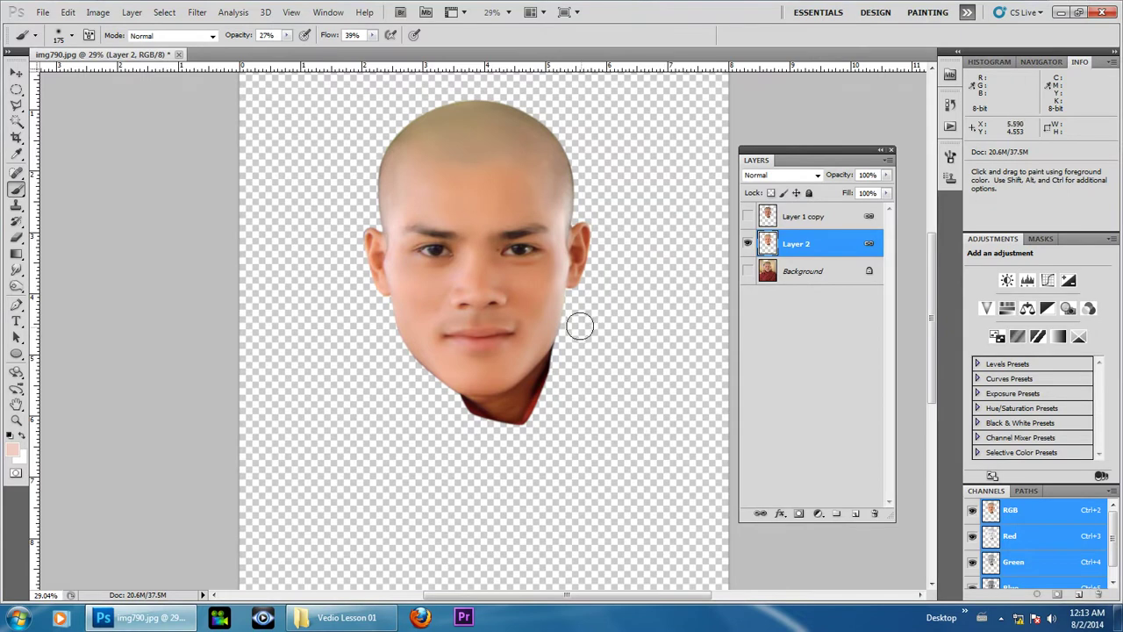
Open MonkHalf (9).psd from the Monk folder and zoom in on the robe.
click(43, 13)
click(54, 40)
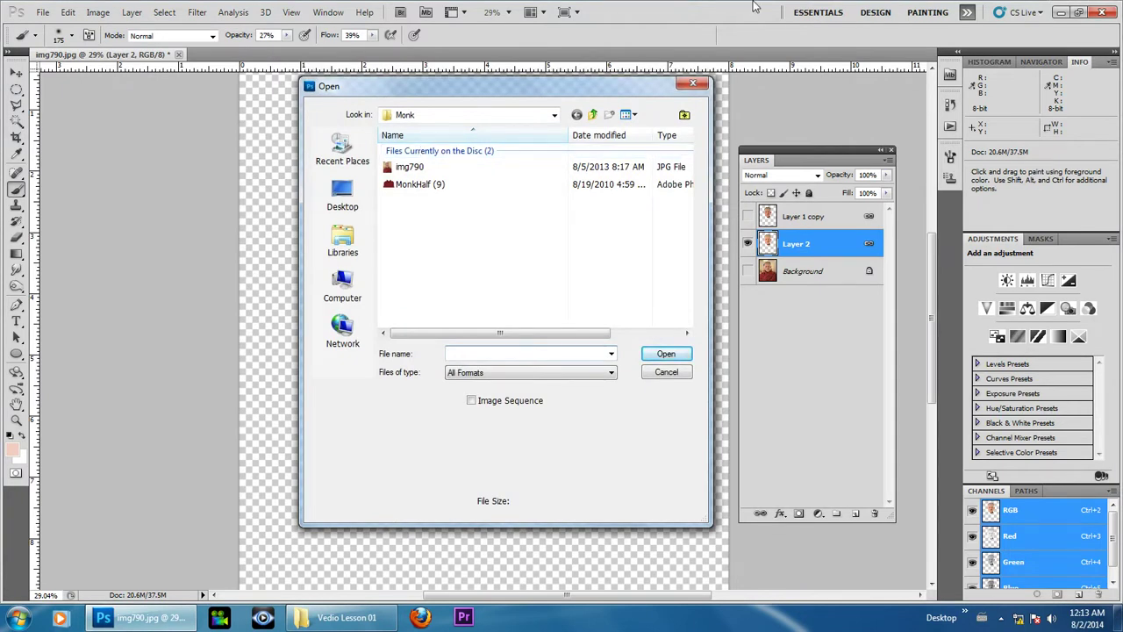
click(397, 185)
click(669, 354)
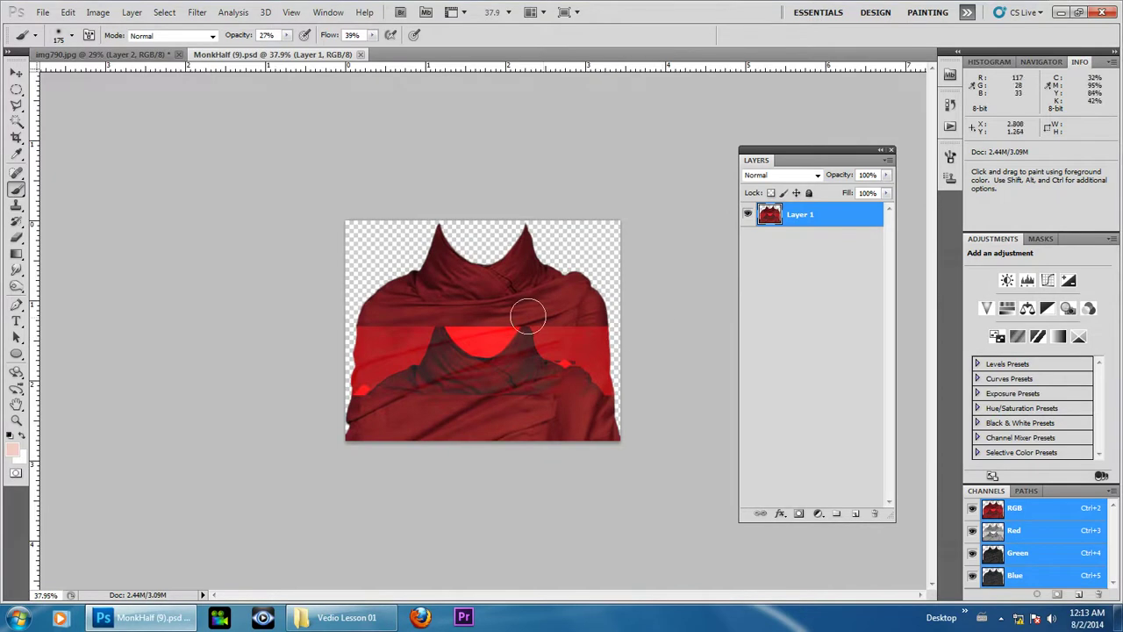
scroll(527, 308, up, 1)
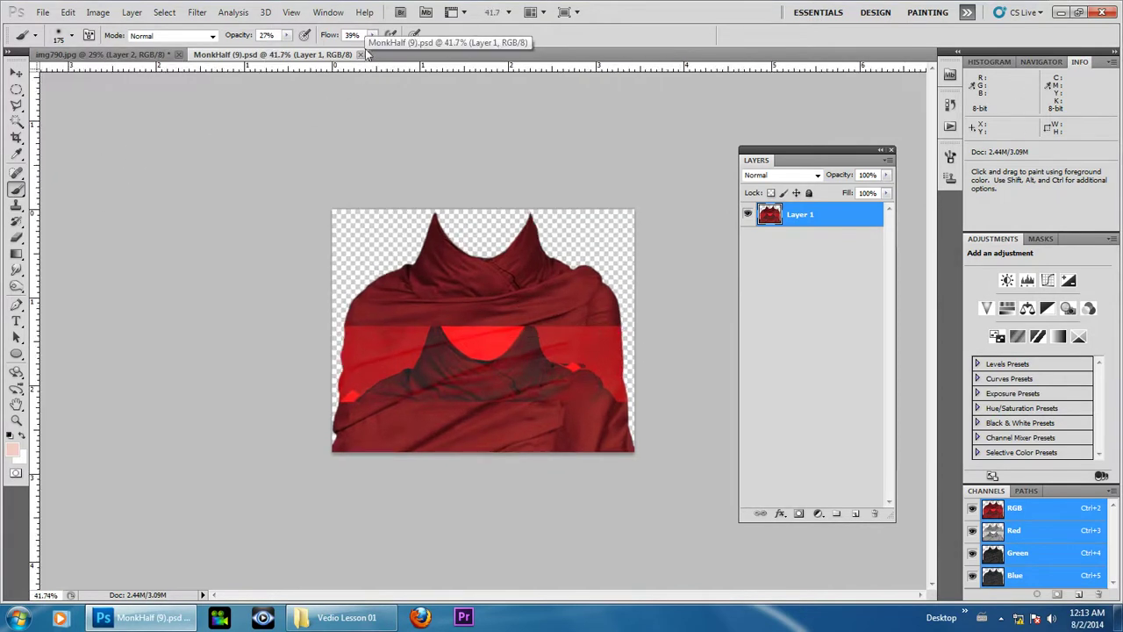
key(ctrl+plus)
key(ctrl+plus)
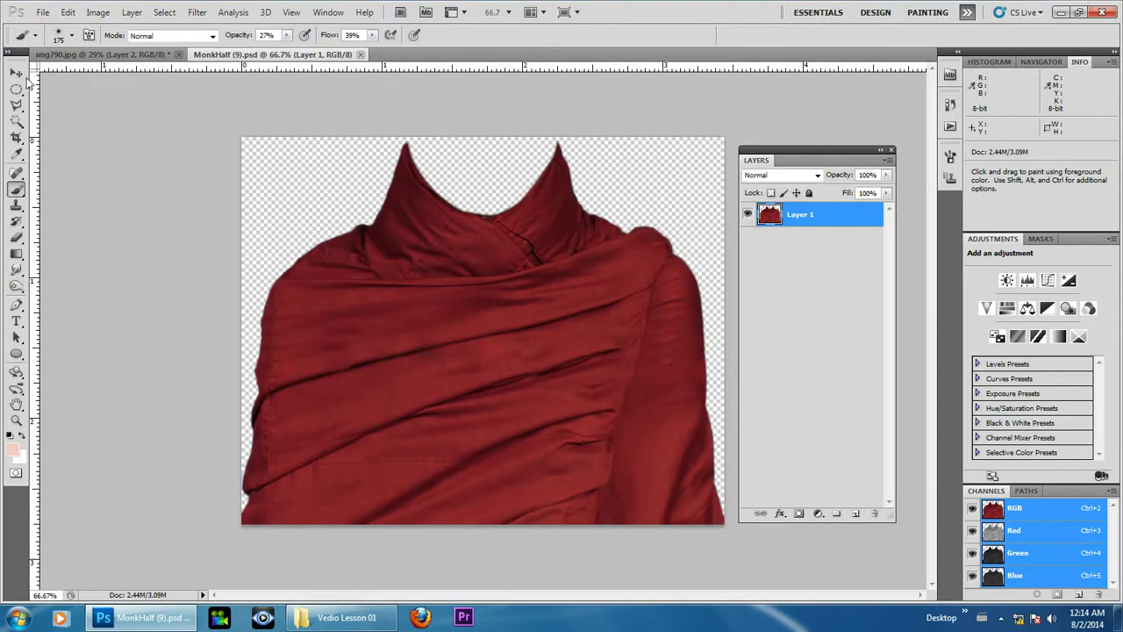
Drag the MonkHalf robe into img790 as Layer 3, close MonkHalf, and place it under the chin.
click(17, 74)
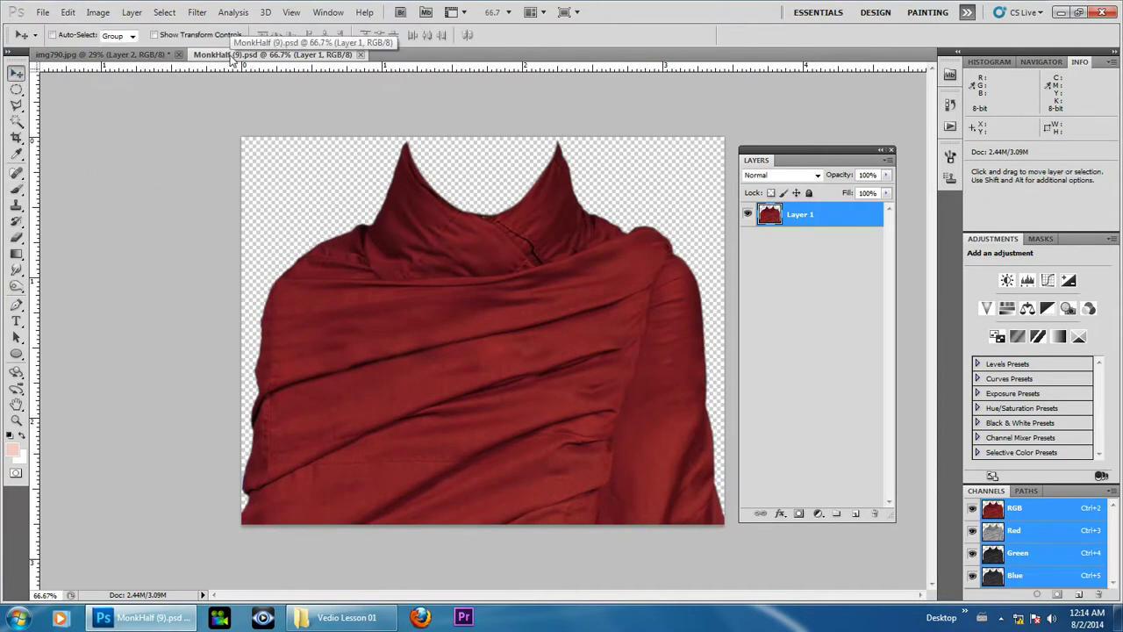
drag(216, 55, 566, 114)
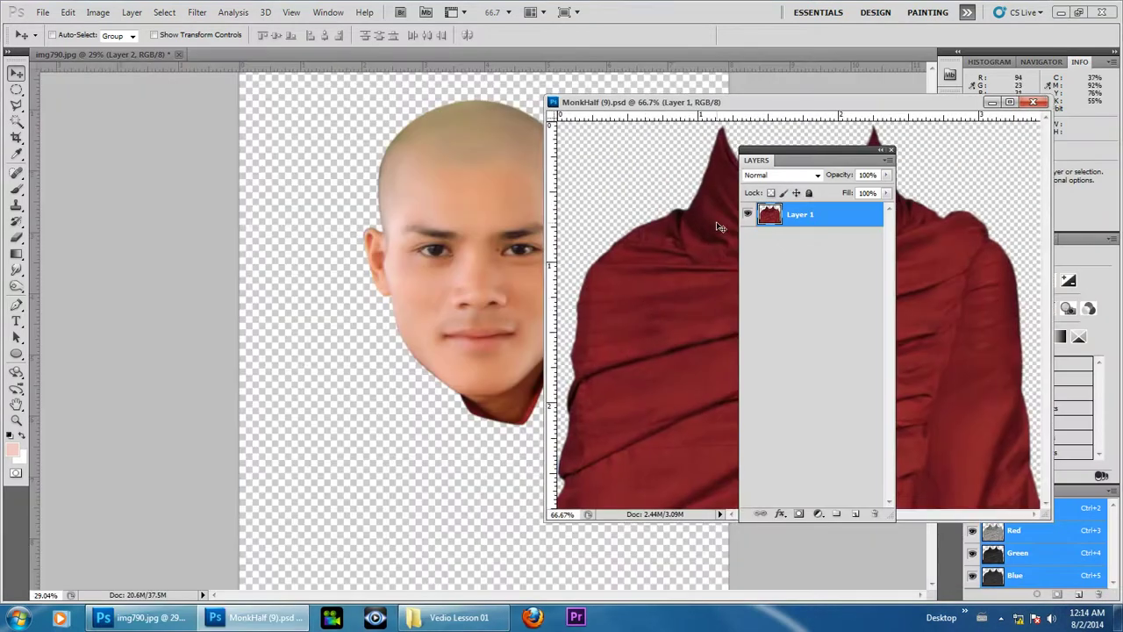
drag(717, 225, 494, 360)
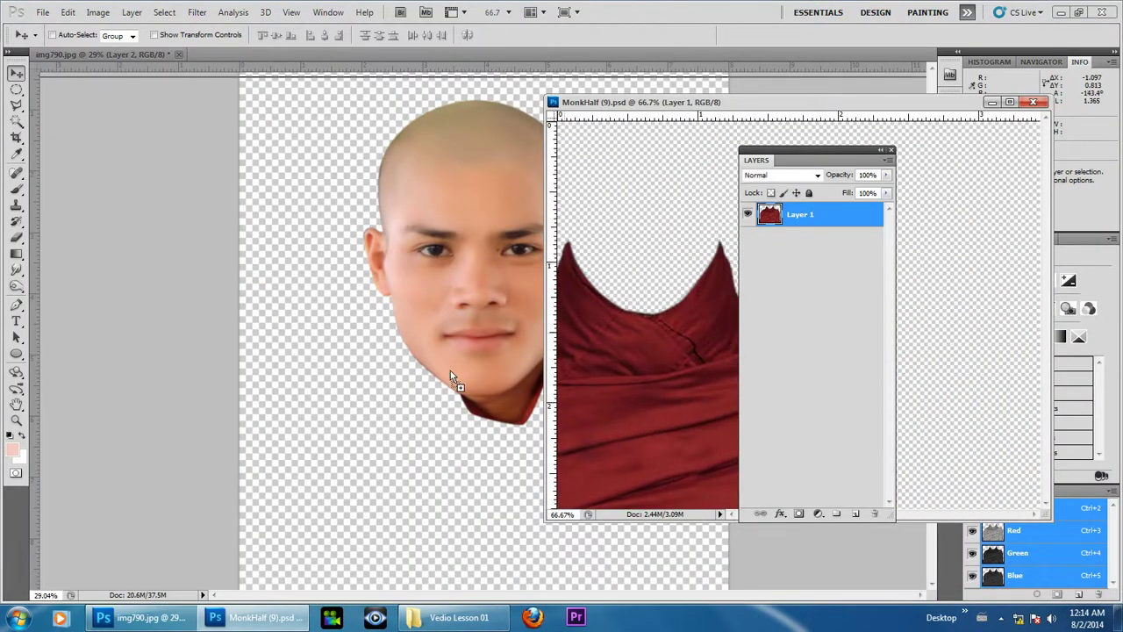
drag(413, 385, 409, 378)
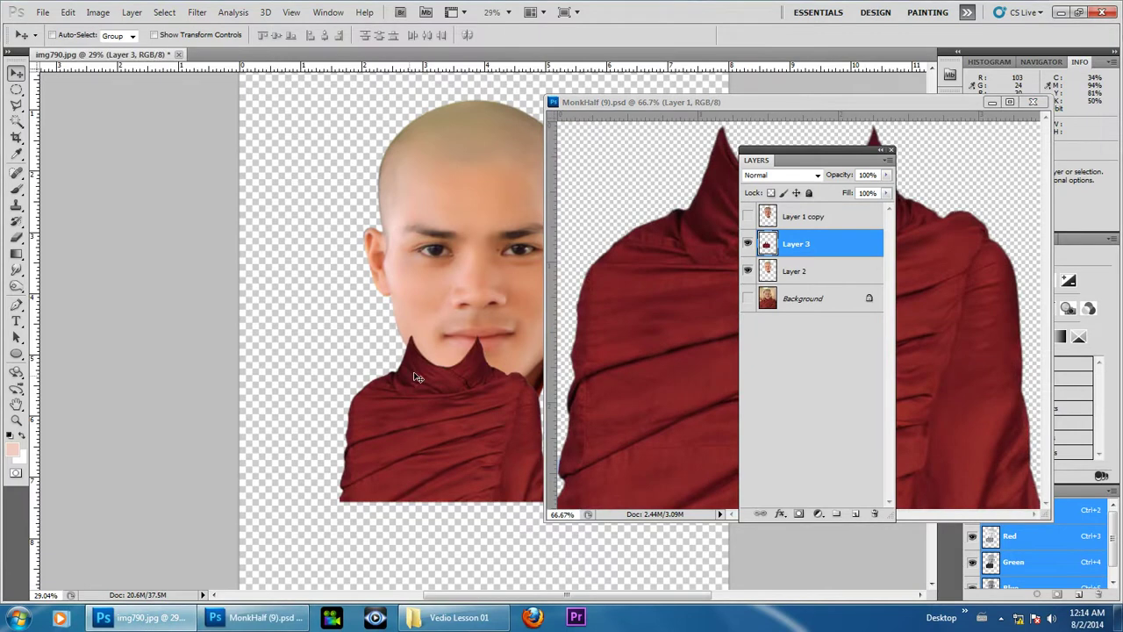
click(1034, 103)
key(ctrl+0)
drag(472, 390, 509, 429)
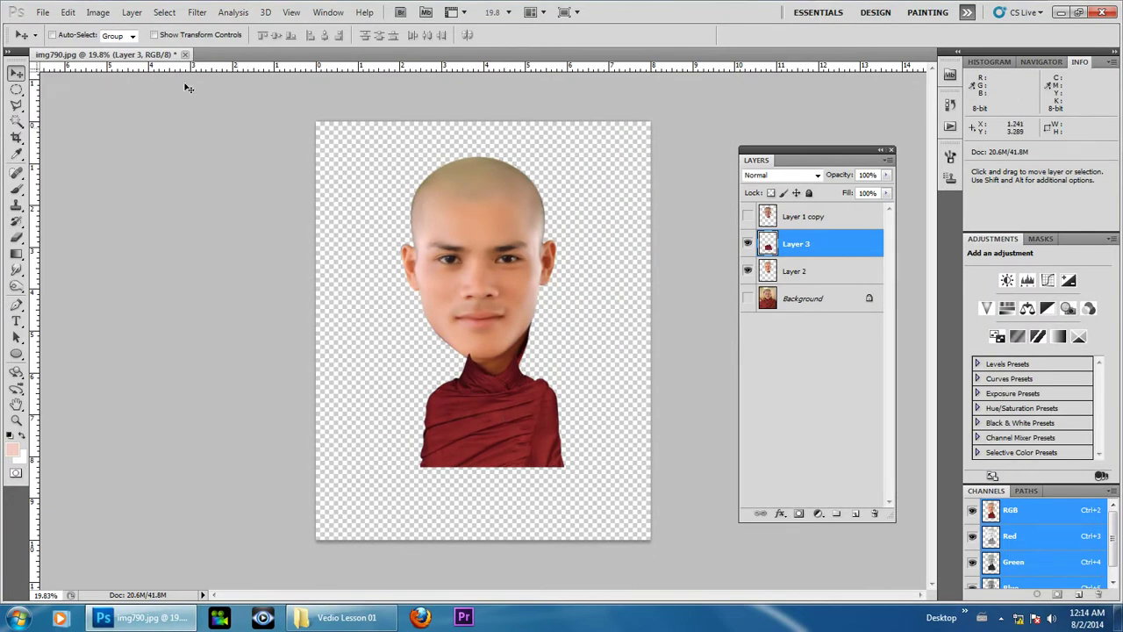
Free-transform the Layer 3 robe to about 256% and fit its collar under the chin.
click(68, 12)
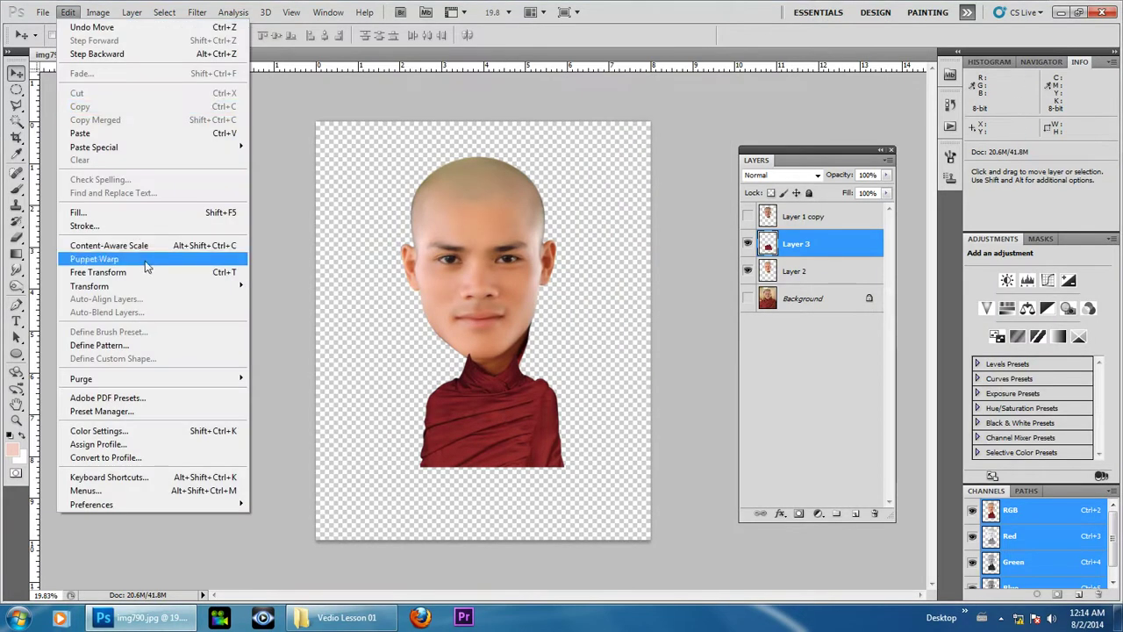
click(98, 272)
drag(567, 351, 694, 288)
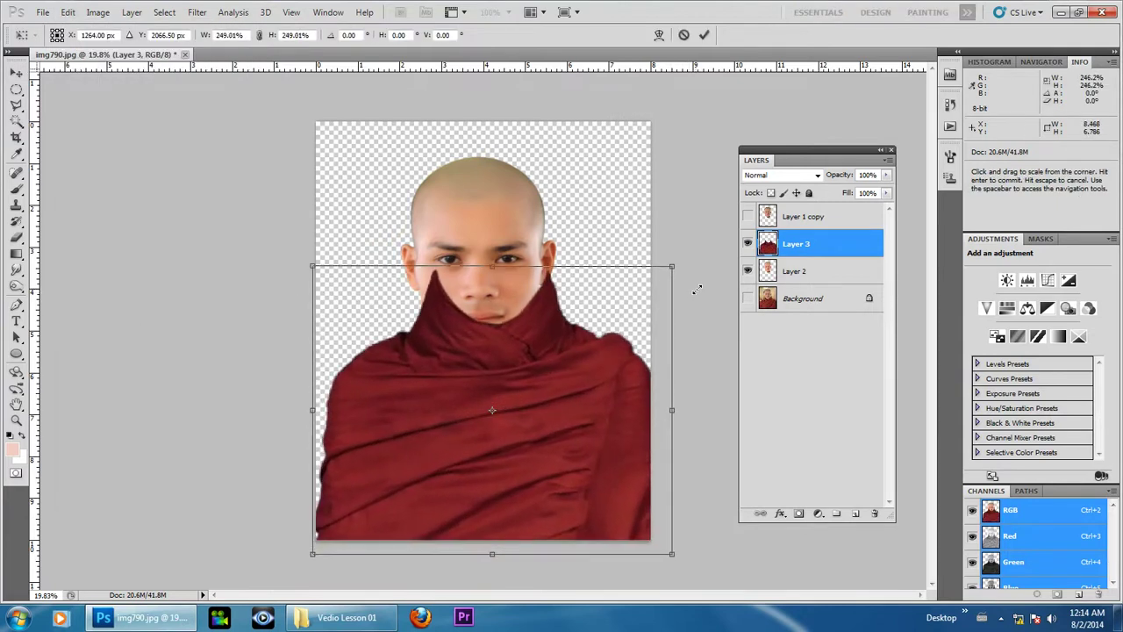
drag(579, 375, 568, 381)
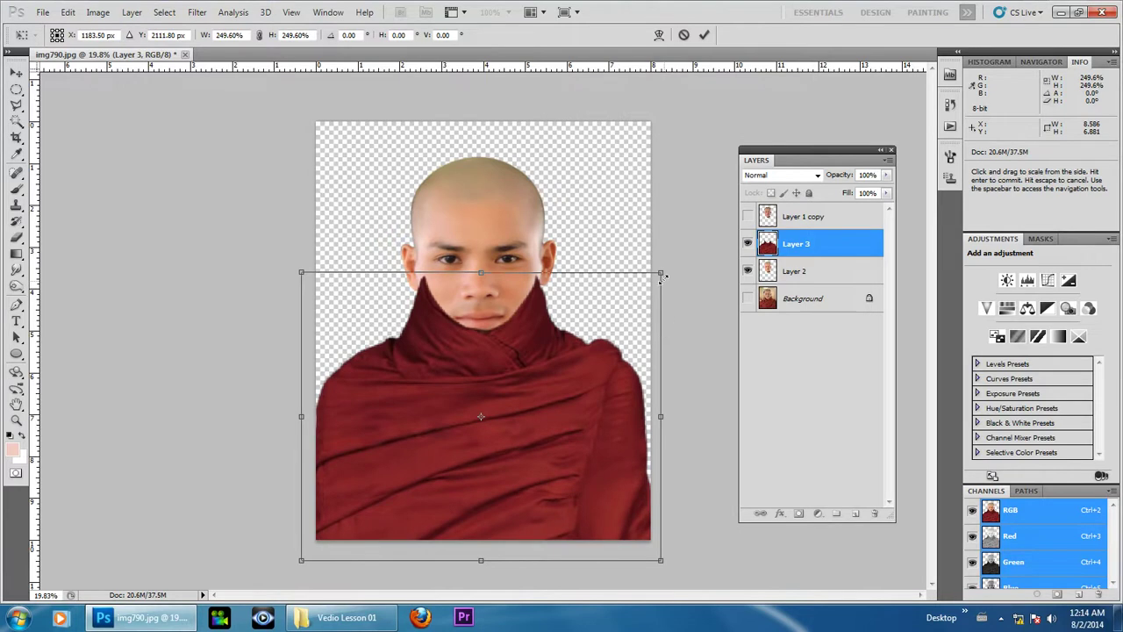
drag(660, 273, 669, 271)
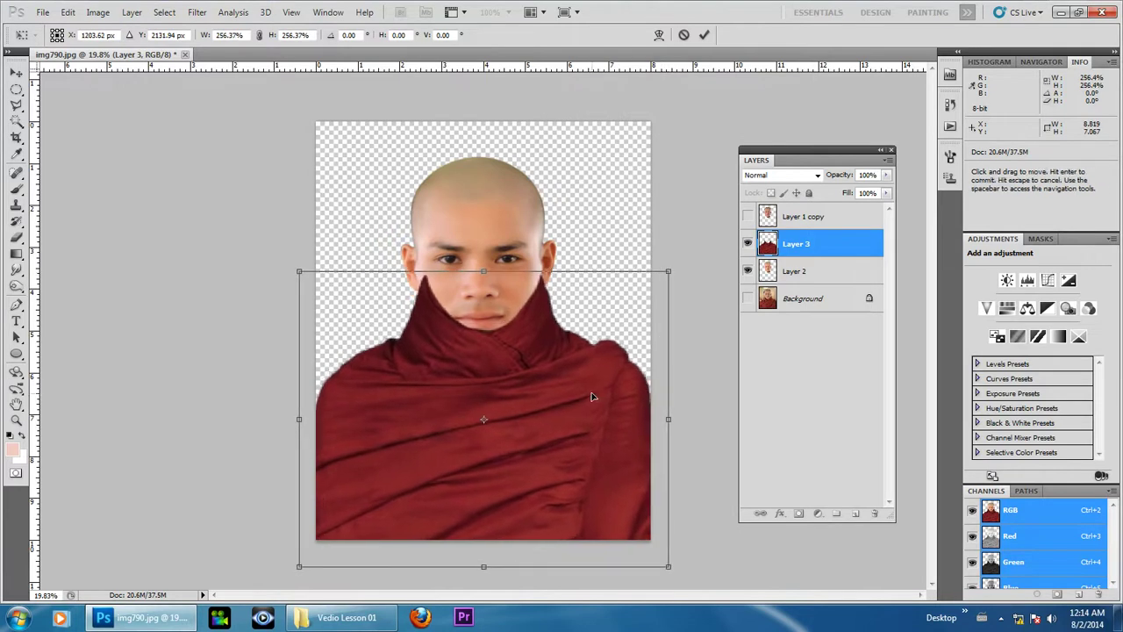
drag(521, 411, 521, 418)
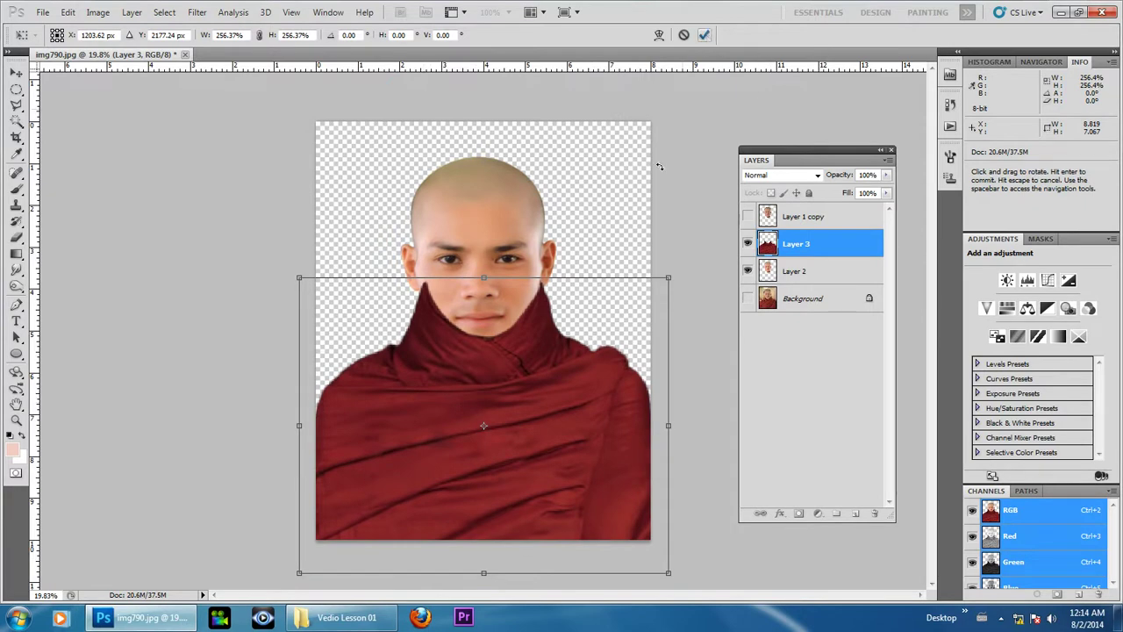
key(ctrl+plus)
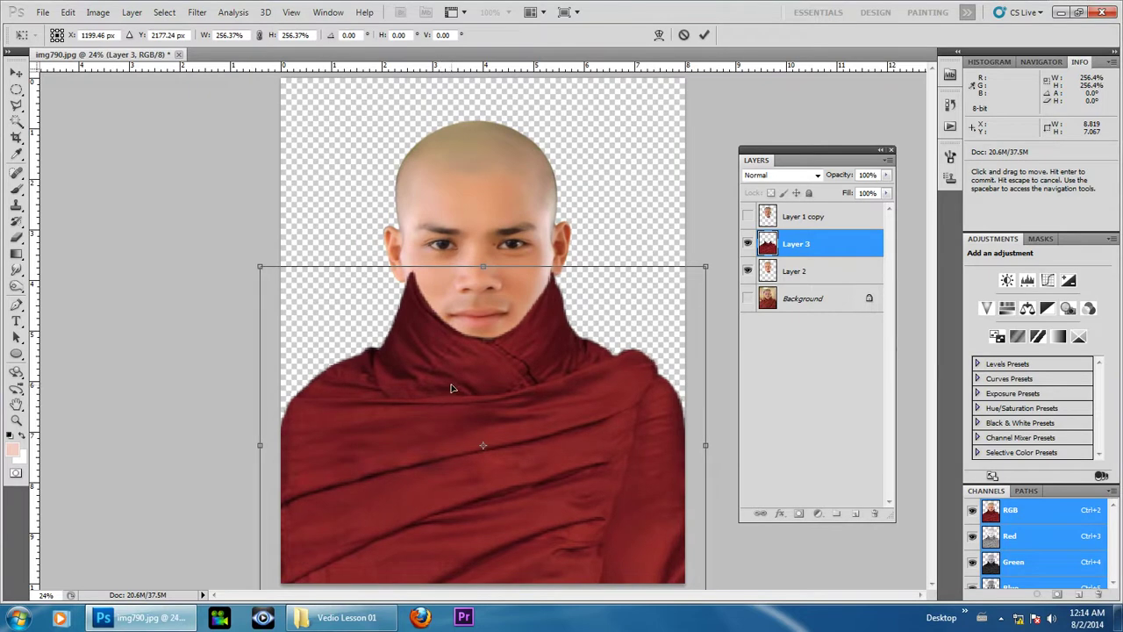
drag(450, 388, 449, 389)
scroll(500, 434, up, 1)
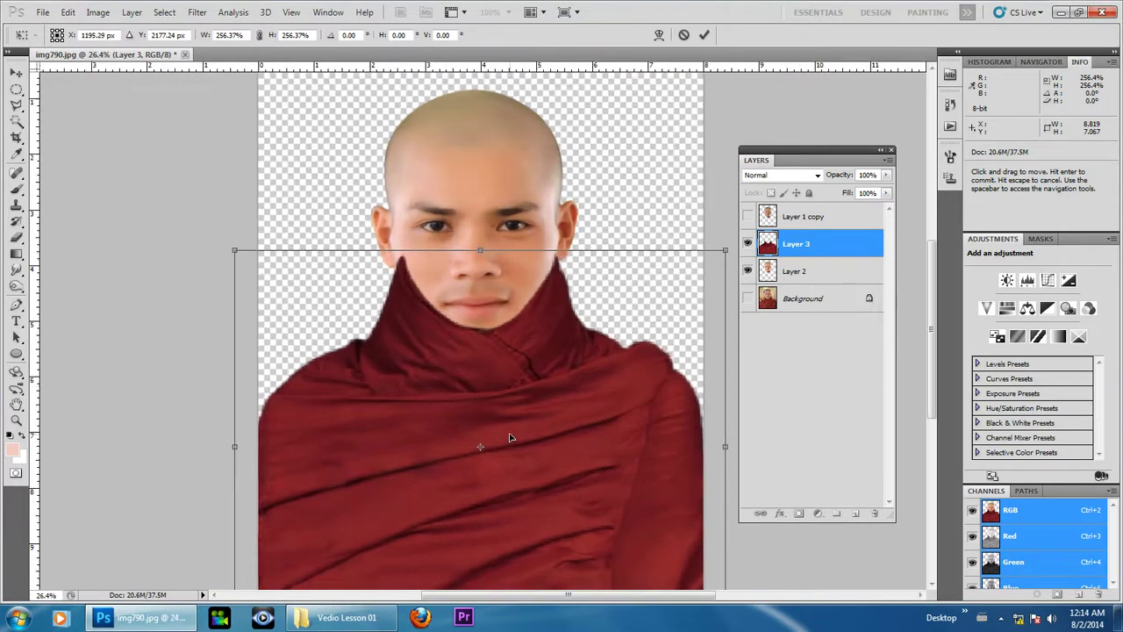
click(704, 35)
scroll(508, 291, down, 3)
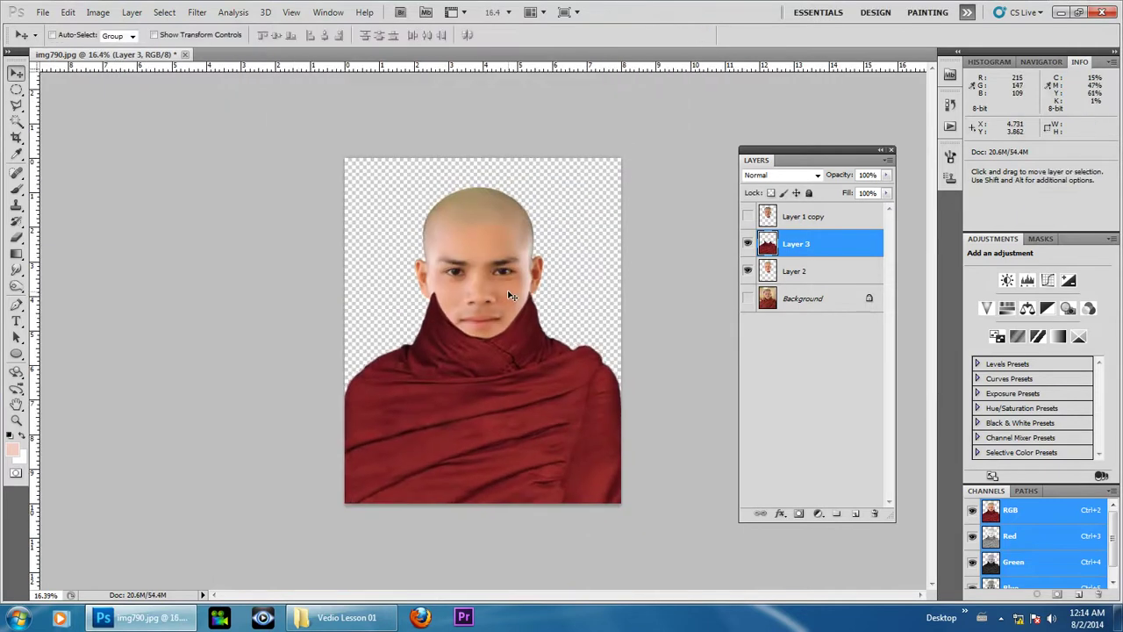
Hide the red robe Layer 3 and select the Layer 2 face layer.
scroll(508, 291, up, 3)
scroll(501, 264, up, 1)
scroll(514, 396, up, 1)
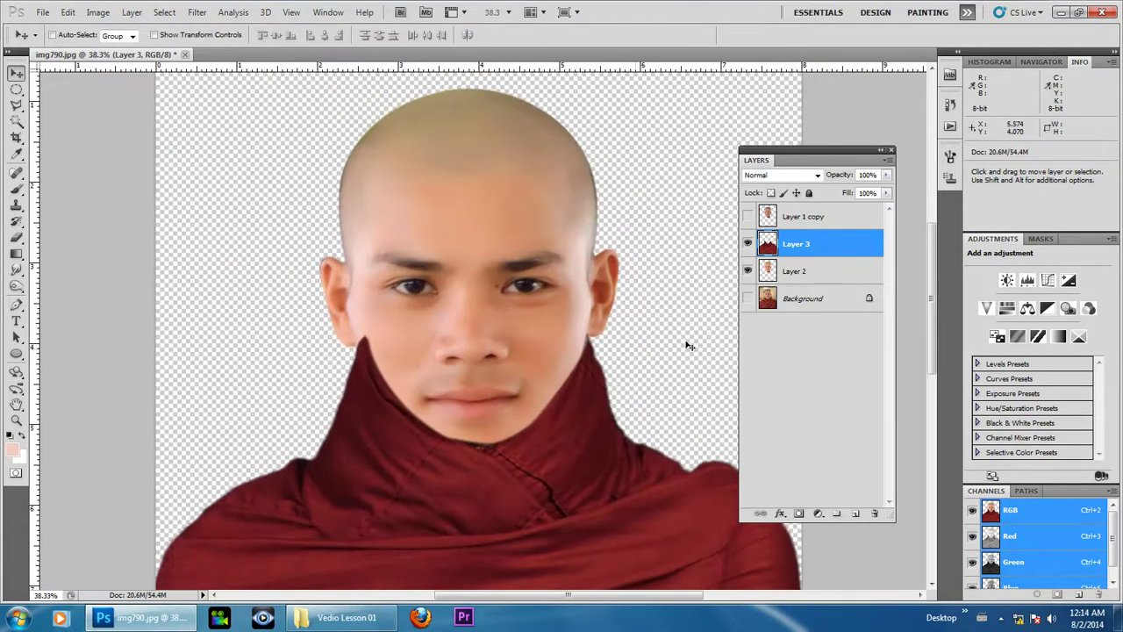
scroll(541, 380, down, 1)
scroll(494, 458, down, 1)
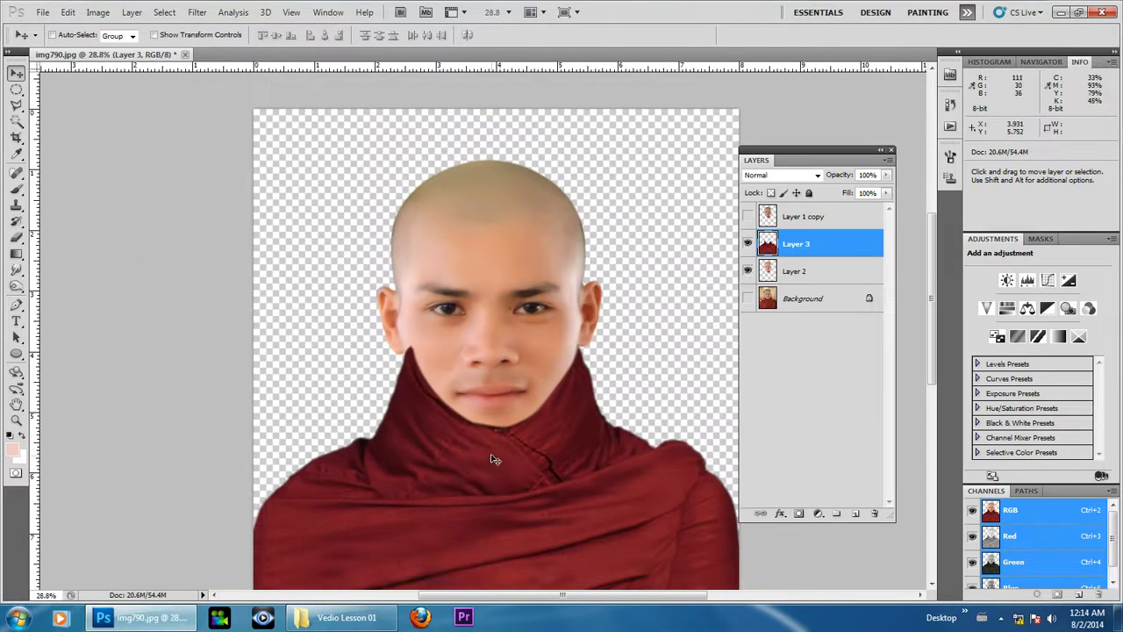
click(748, 244)
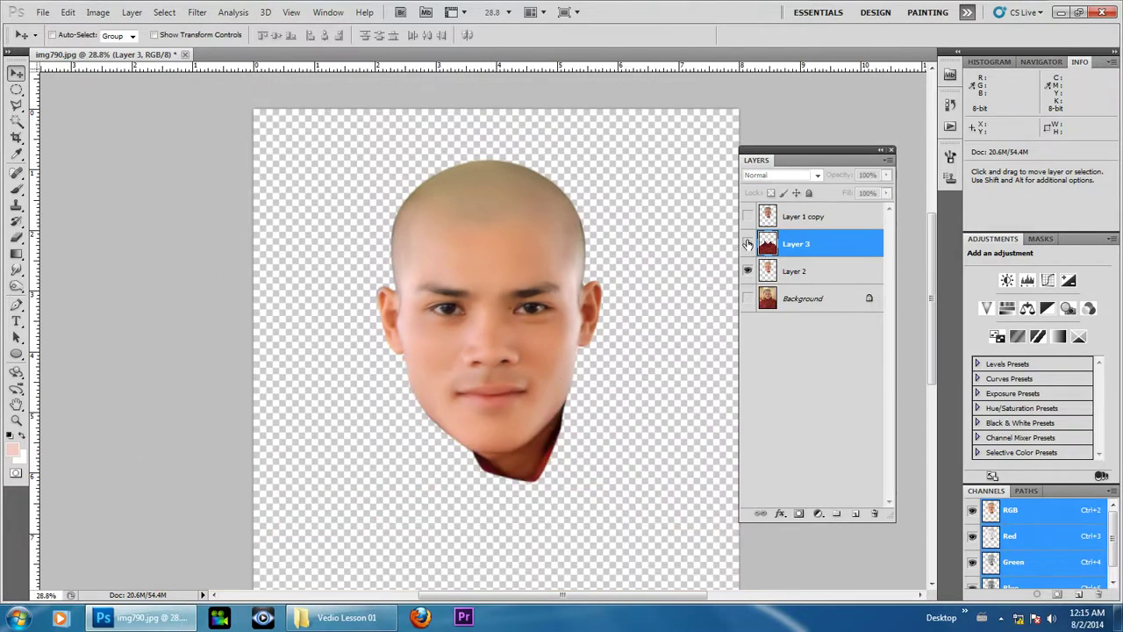
click(813, 277)
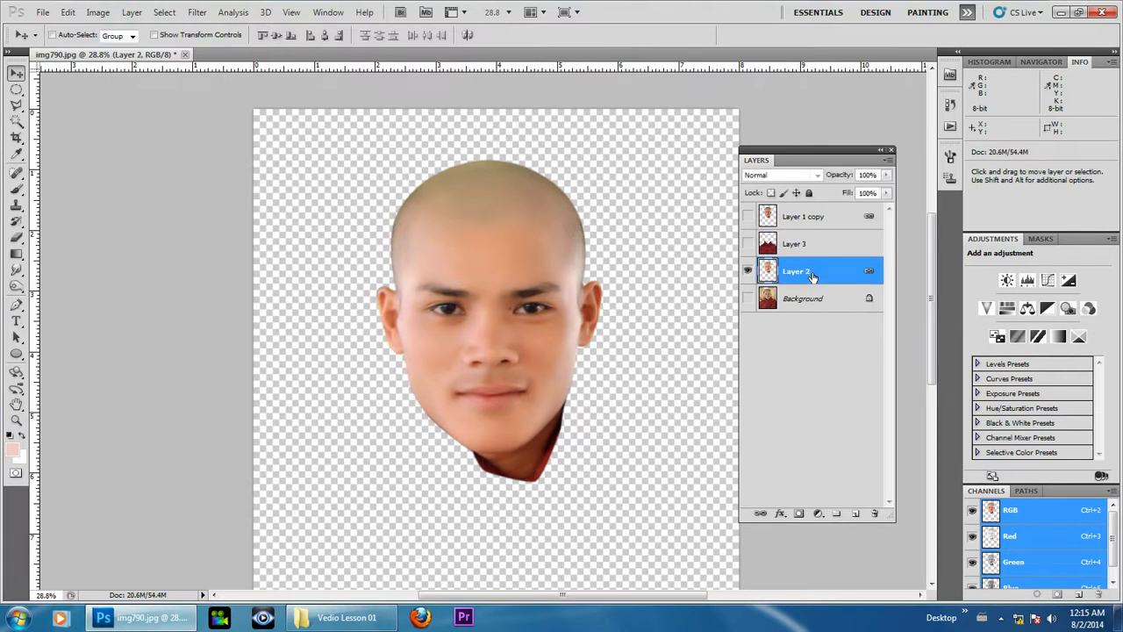
Start a Pen tool path tracing the face along the jaw and chin.
scroll(470, 399, up, 4)
key(p)
click(369, 329)
scroll(328, 270, up, 1)
click(329, 400)
click(387, 435)
drag(466, 441, 492, 420)
drag(566, 348, 575, 324)
scroll(606, 302, down, 2)
Continue the path around the head and close it at its starting point.
click(663, 252)
click(644, 137)
click(532, 92)
click(387, 87)
drag(299, 122, 288, 150)
click(262, 264)
click(285, 376)
click(355, 409)
Load the path as a feathered selection, then deselect to keep only the path.
key(ctrl+Return)
key(shift+F6)
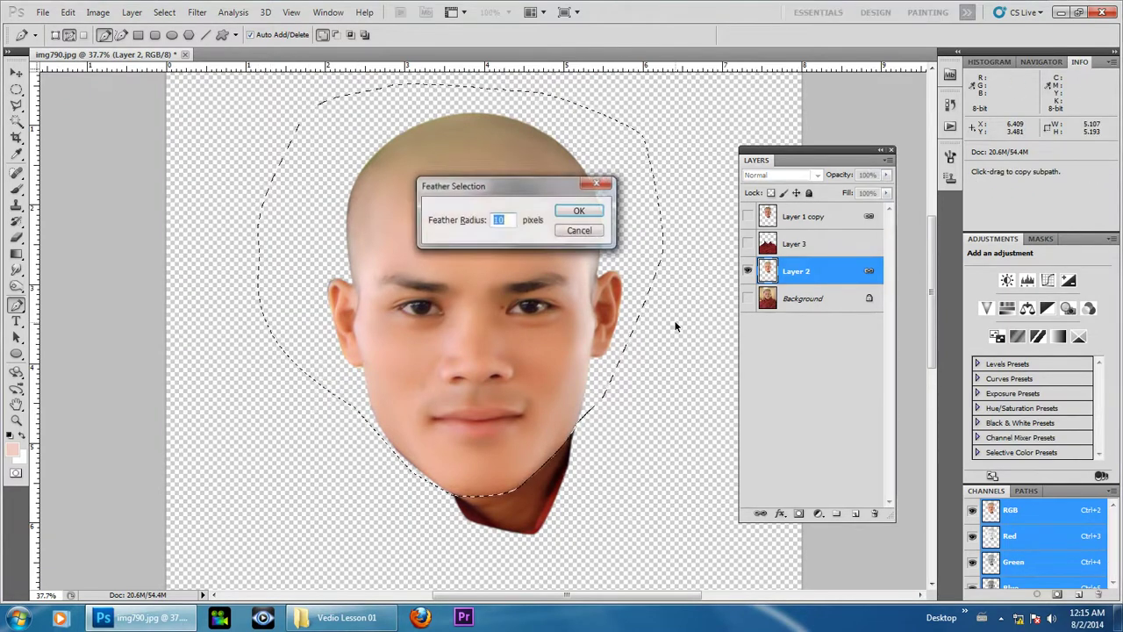
key(Return)
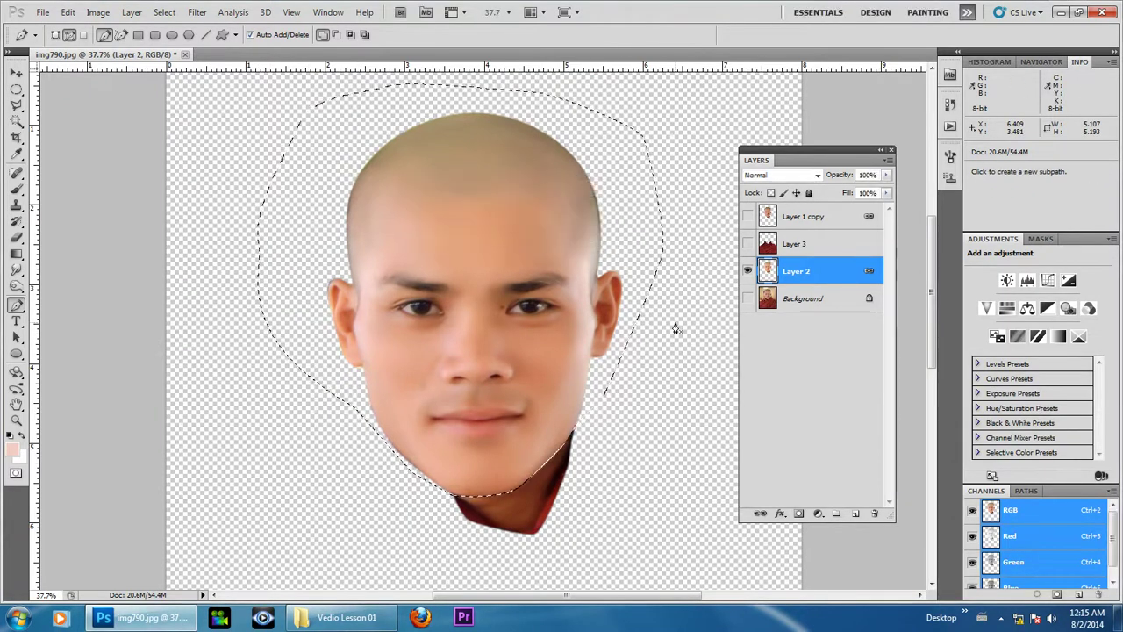
right_click(495, 225)
key(Escape)
key(ctrl+d)
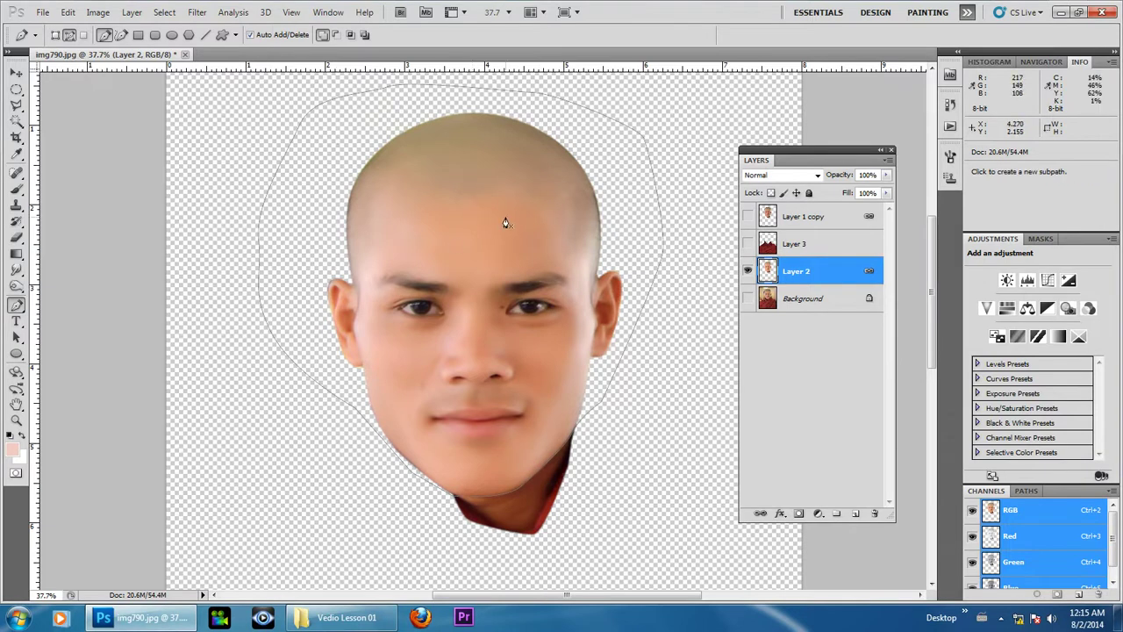
Make a 2-pixel feathered selection from the face path via Make Selection.
right_click(506, 223)
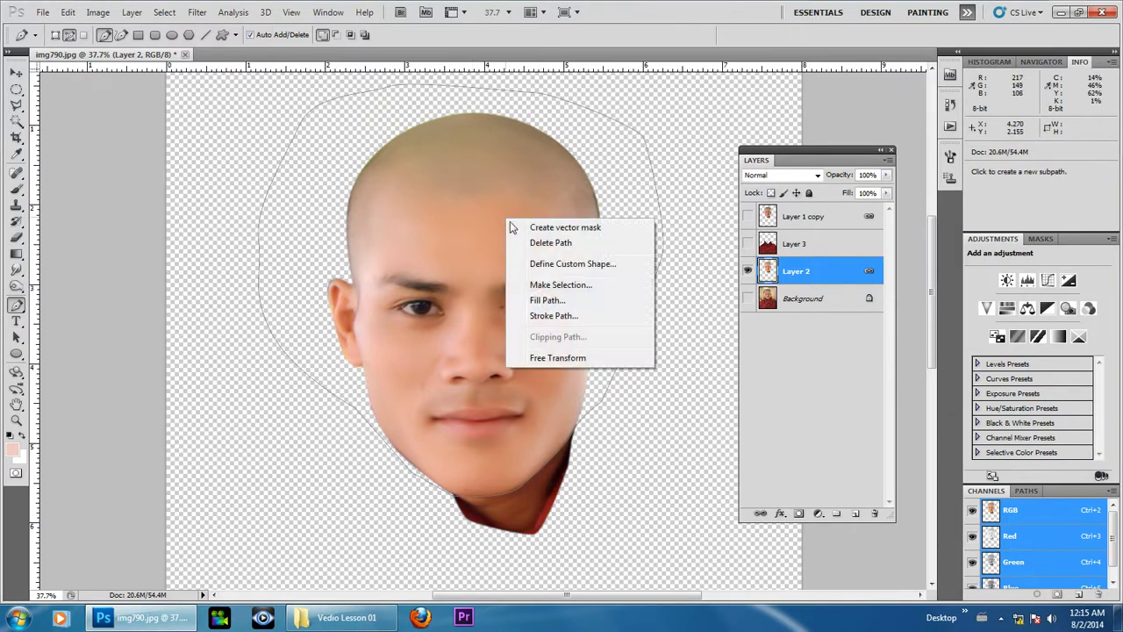
click(541, 286)
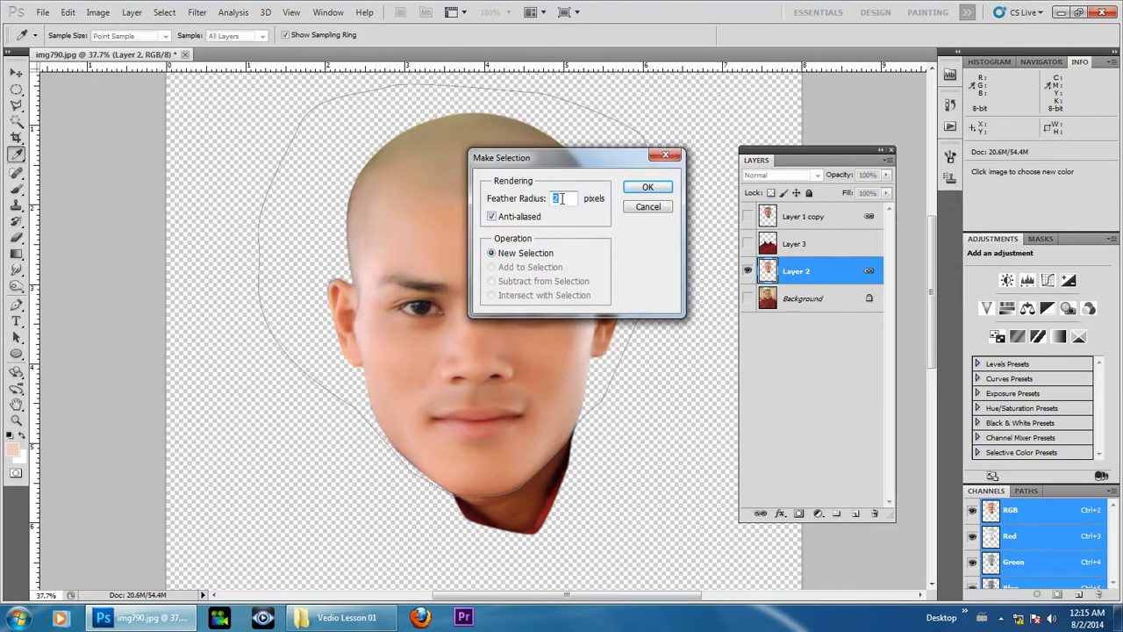
click(647, 187)
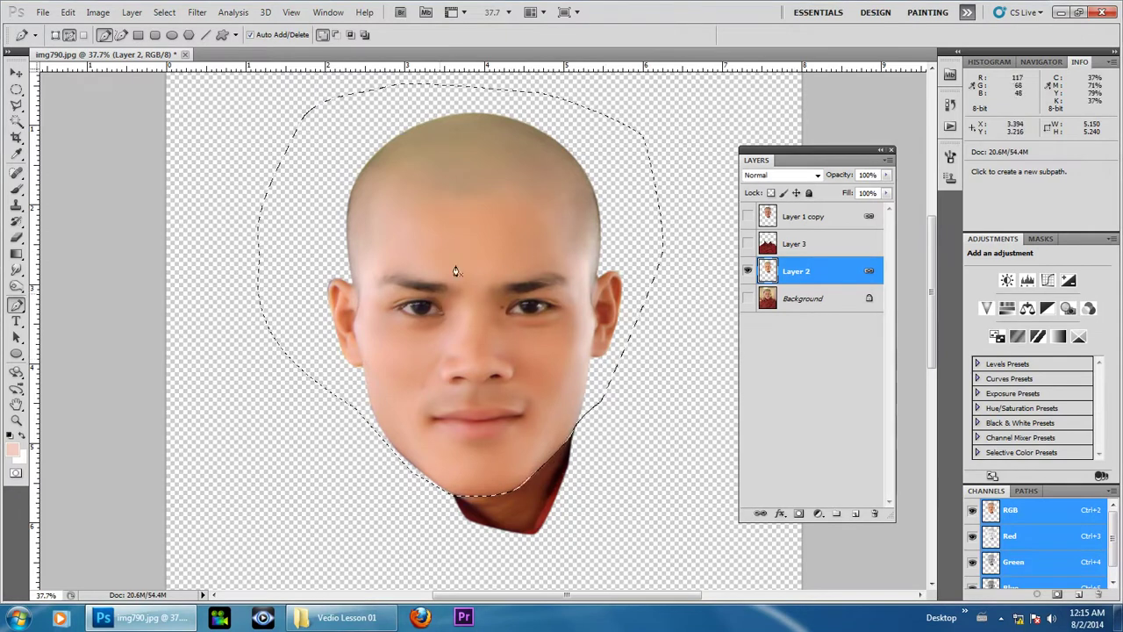
double_click(798, 273)
Copy the selected face to a new Layer 4 and move it above the robe layer.
key(ctrl+j)
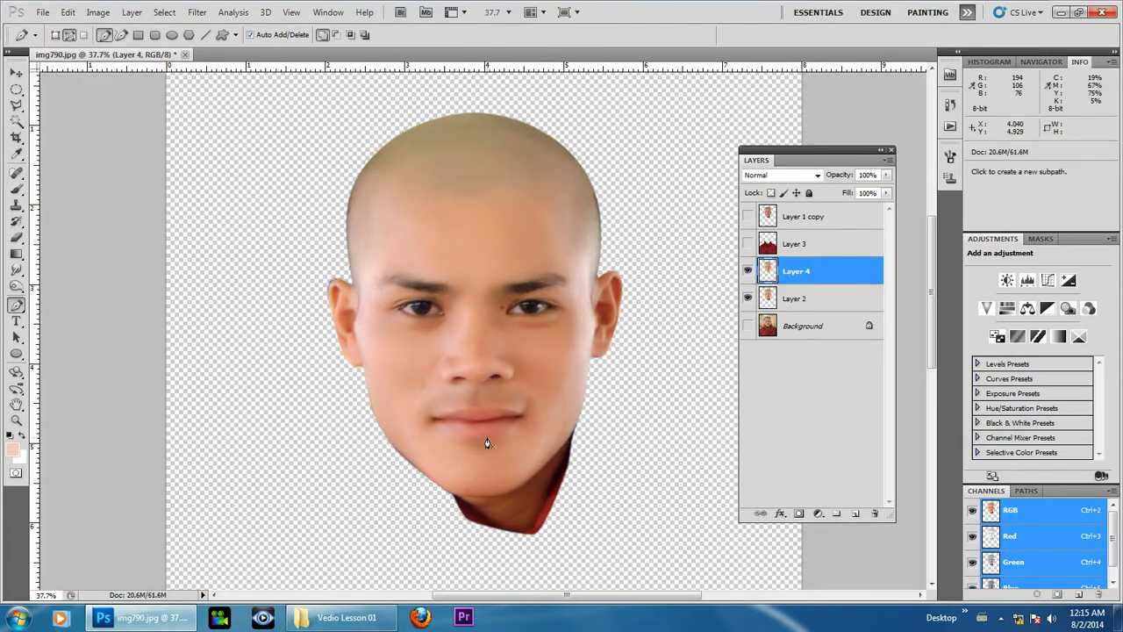
ctrl+click(835, 299)
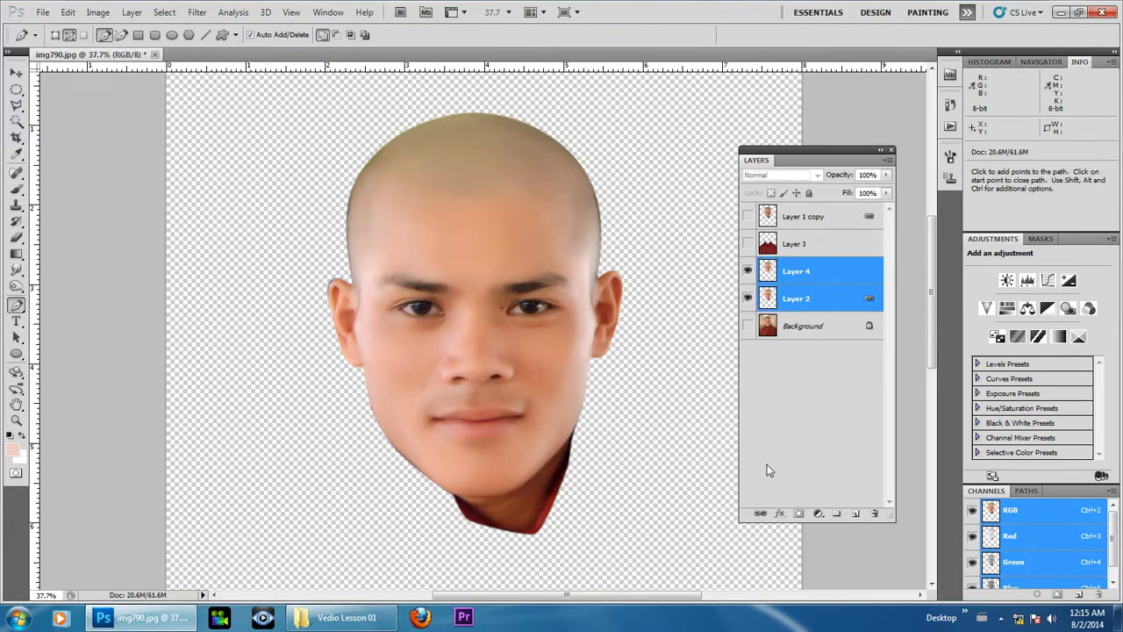
click(802, 274)
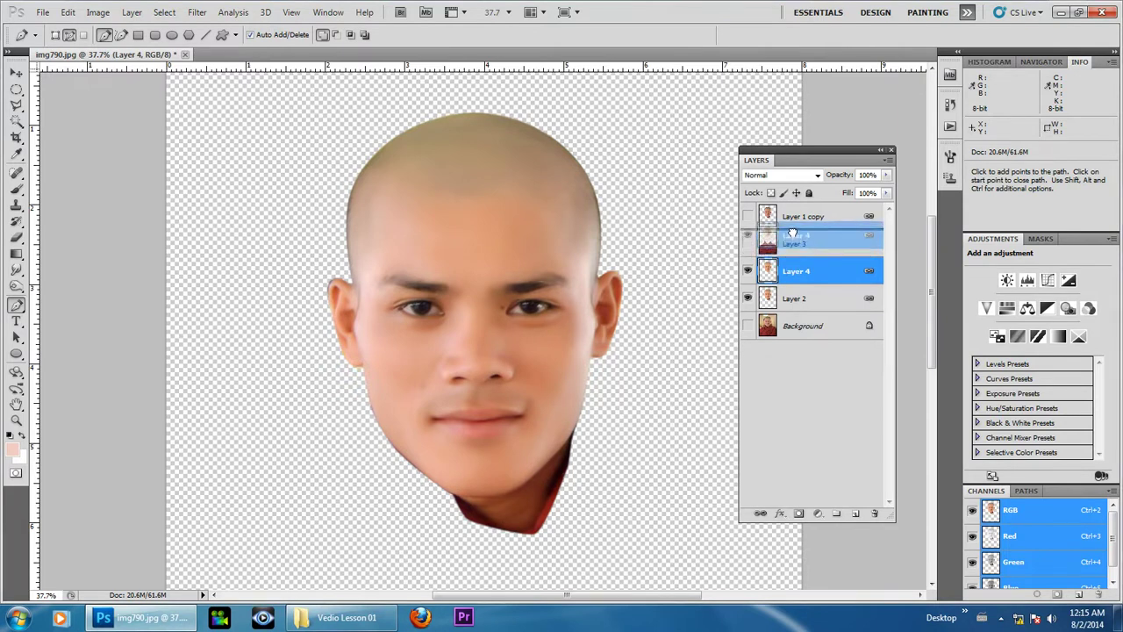
drag(782, 272, 785, 232)
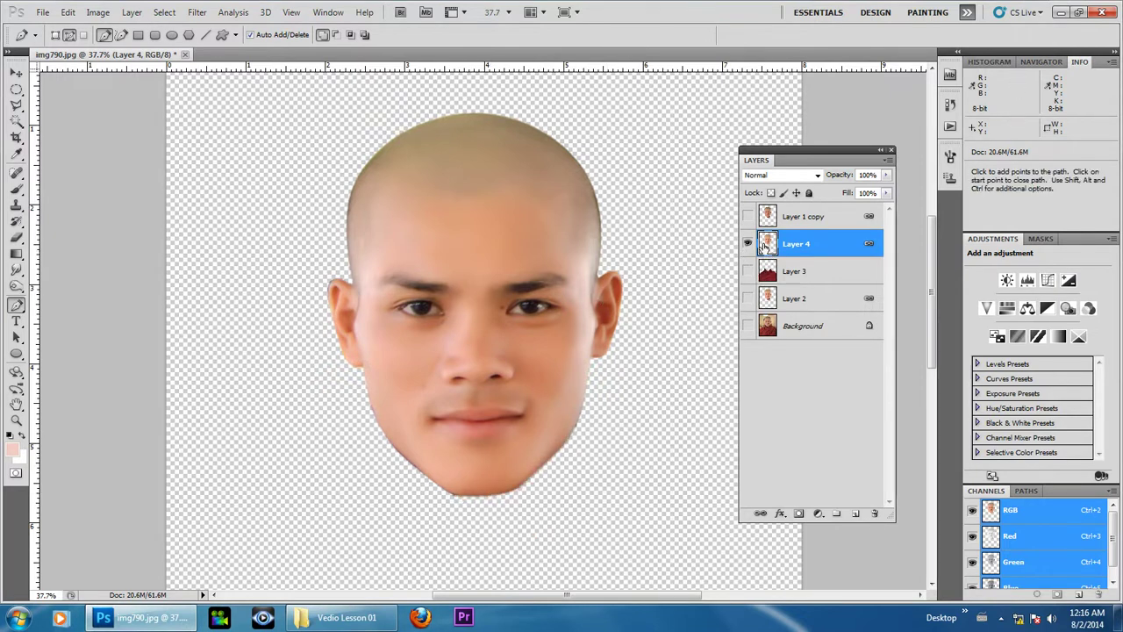
Make Layer 2 and the red robe Layer 3 visible again, with the Move tool active.
click(748, 298)
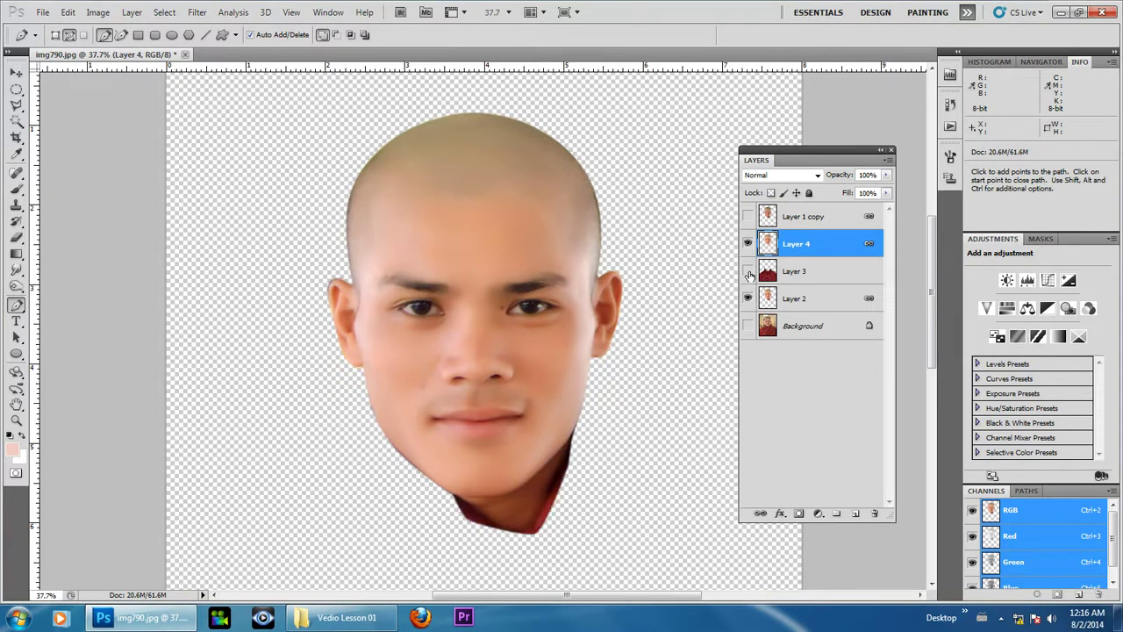
click(747, 271)
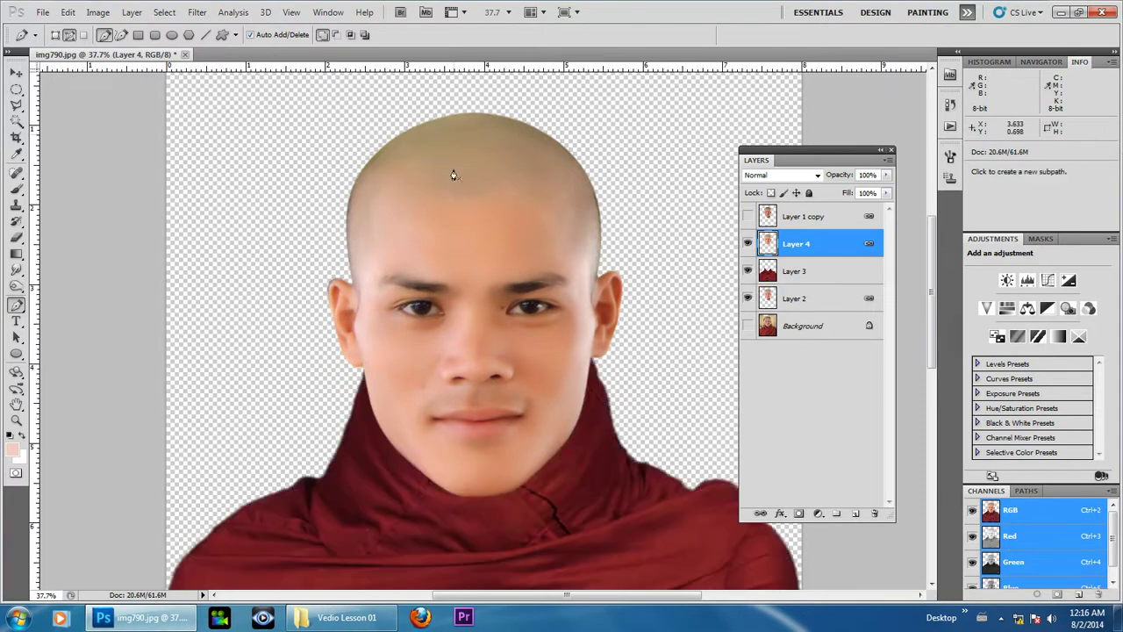
scroll(451, 170, down, 3)
scroll(492, 299, up, 1)
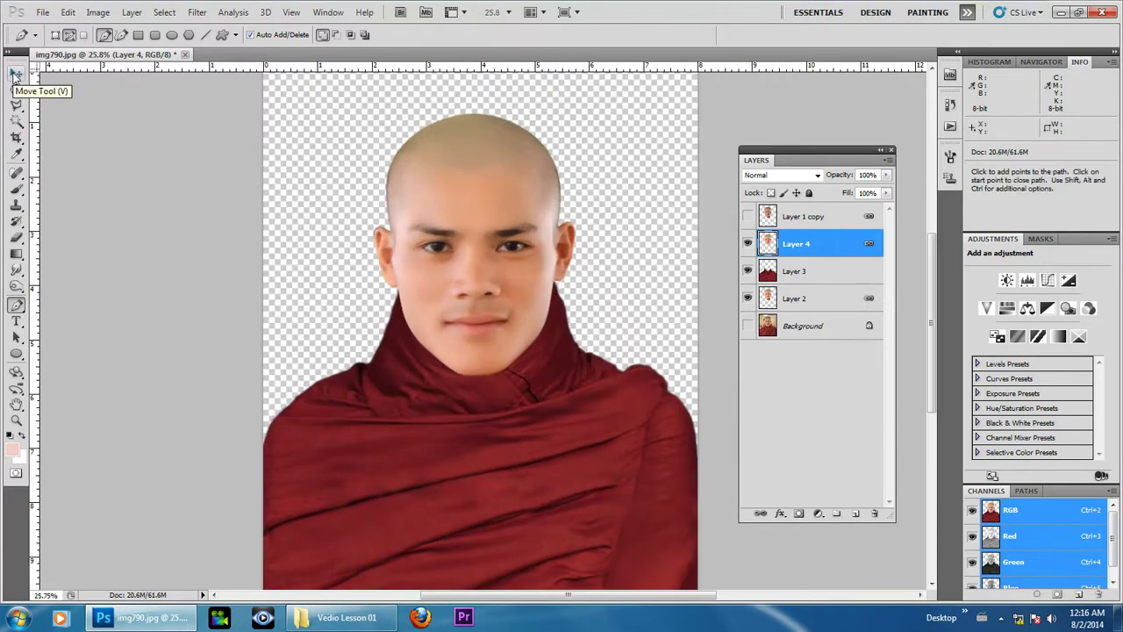
click(14, 77)
scroll(452, 360, up, 1)
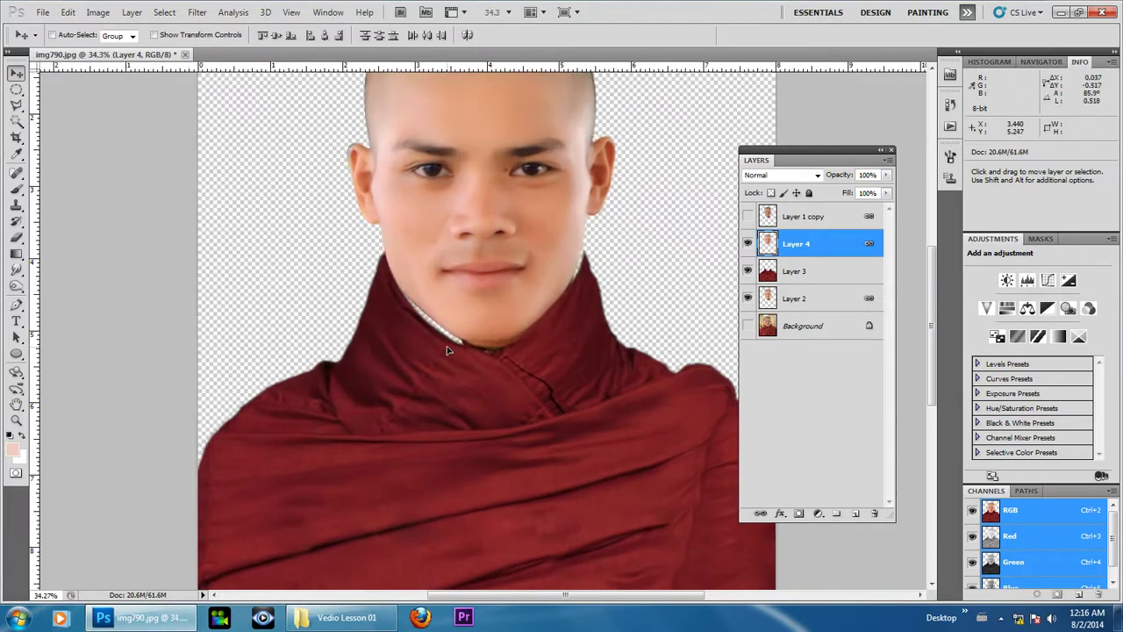
Nudge the Layer 4 face a few pixels on the robe.
scroll(499, 367, down, 2)
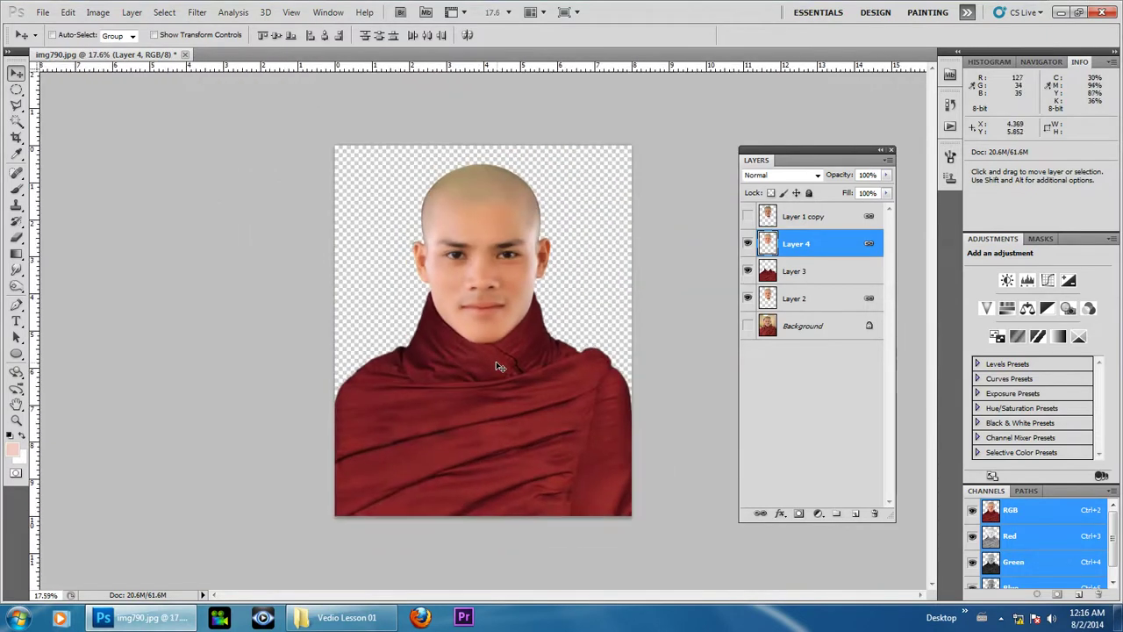
scroll(496, 365, up, 2)
scroll(487, 351, up, 1)
drag(484, 348, 487, 349)
scroll(572, 371, down, 1)
Enlarge the face layer slightly with Free Transform and commit it.
click(68, 12)
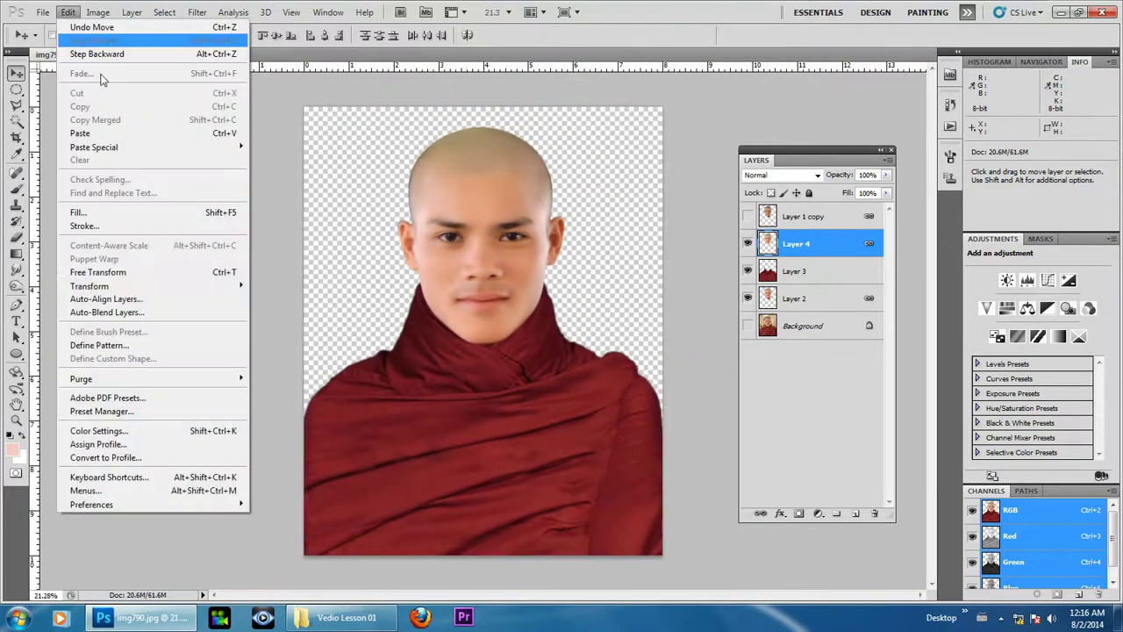
click(173, 273)
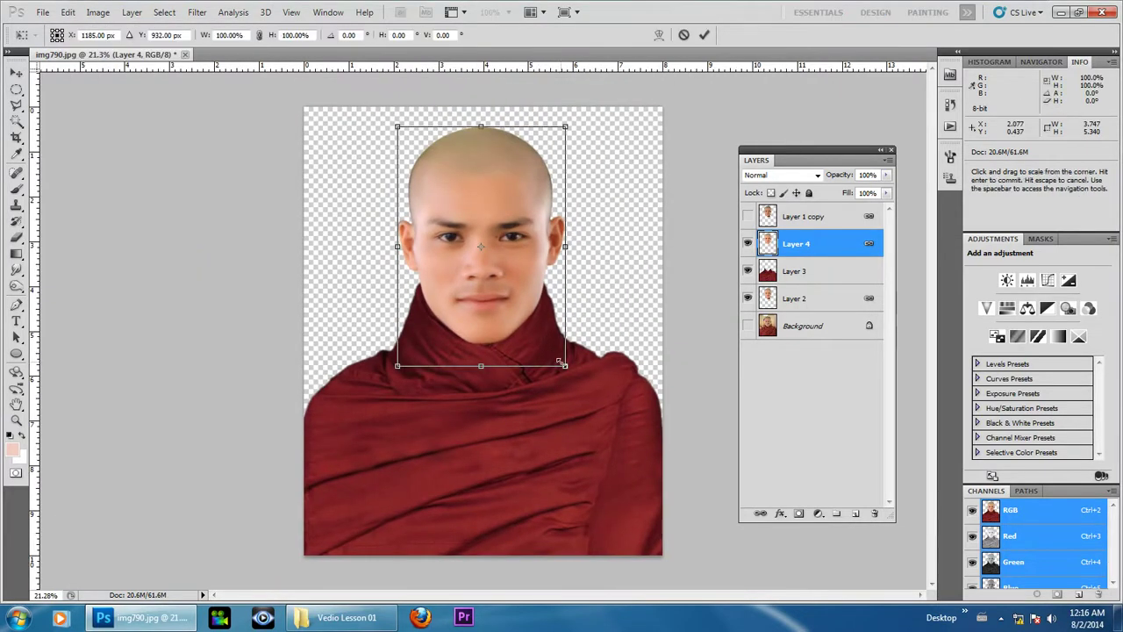
drag(560, 360, 569, 370)
key(Return)
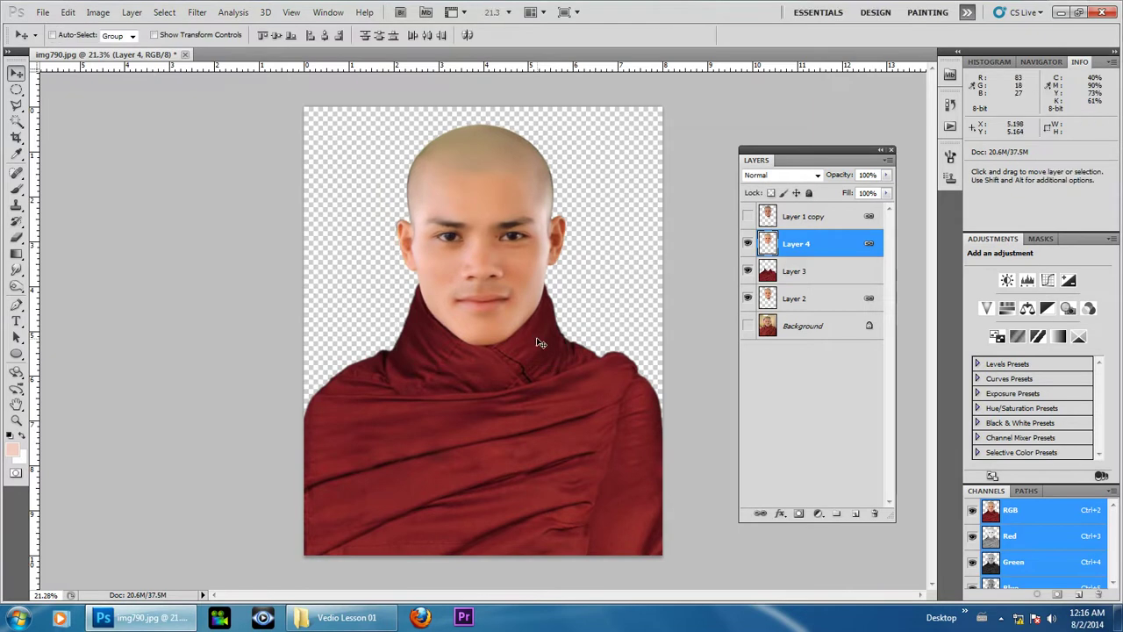
Transform the Layer 3 robe, scaling it to about 104.8% and shifting it up-left.
click(819, 273)
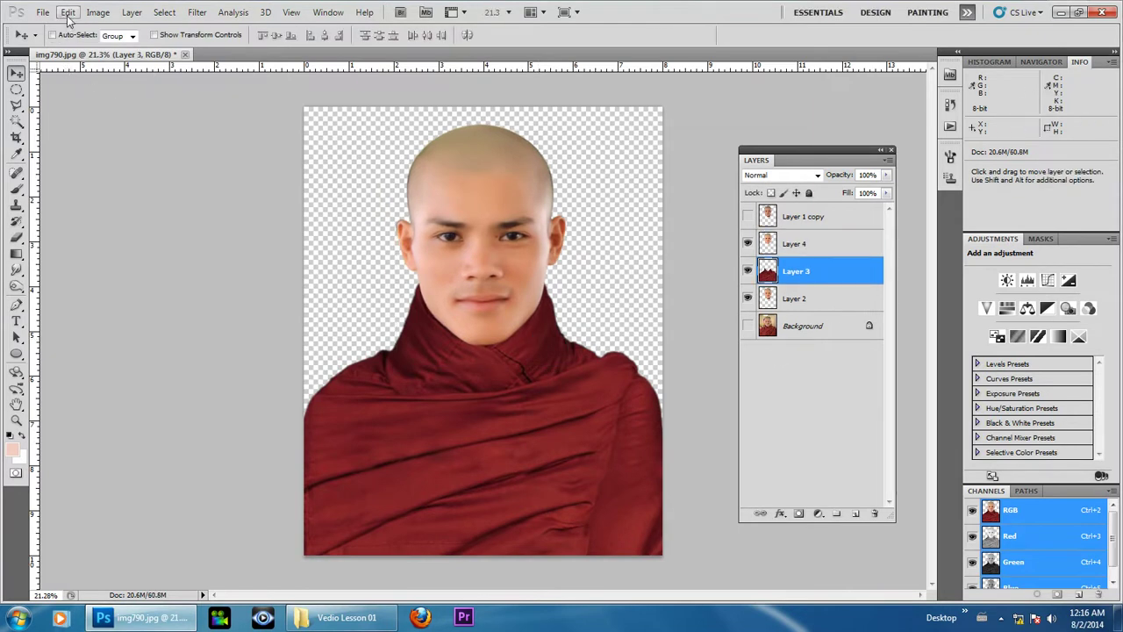
click(67, 12)
click(98, 272)
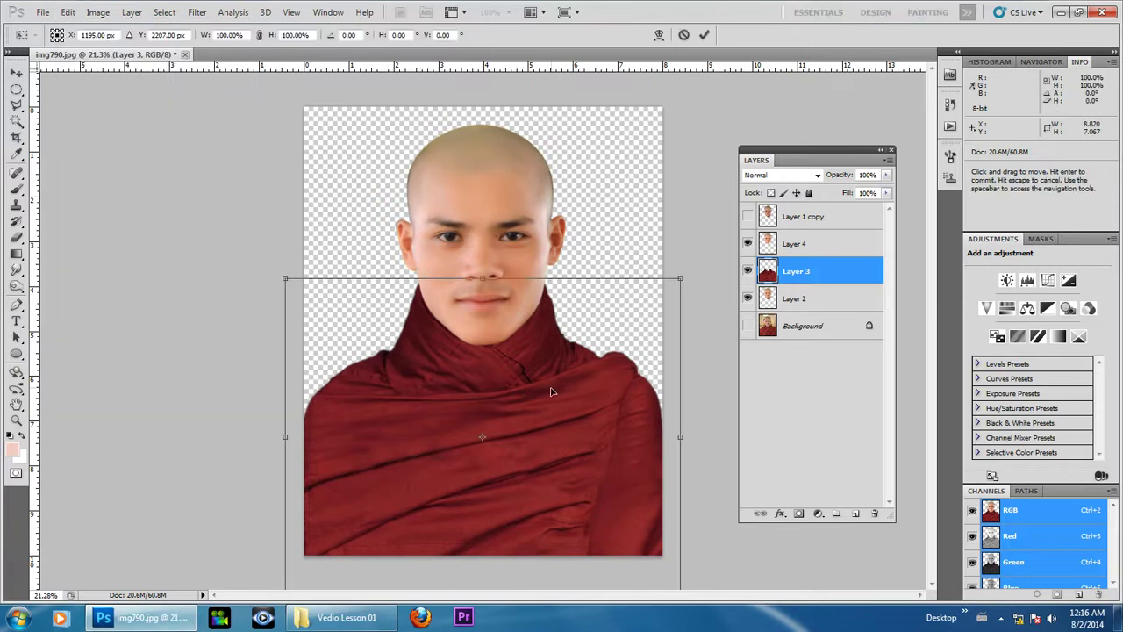
scroll(517, 333, up, 2)
drag(713, 263, 729, 264)
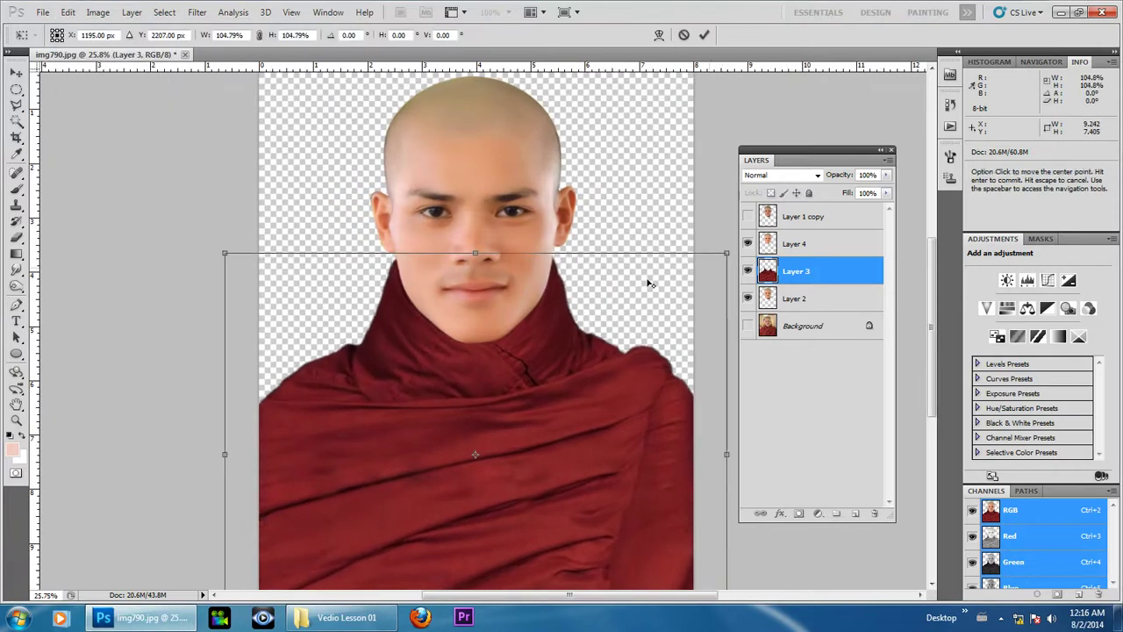
drag(482, 337, 479, 331)
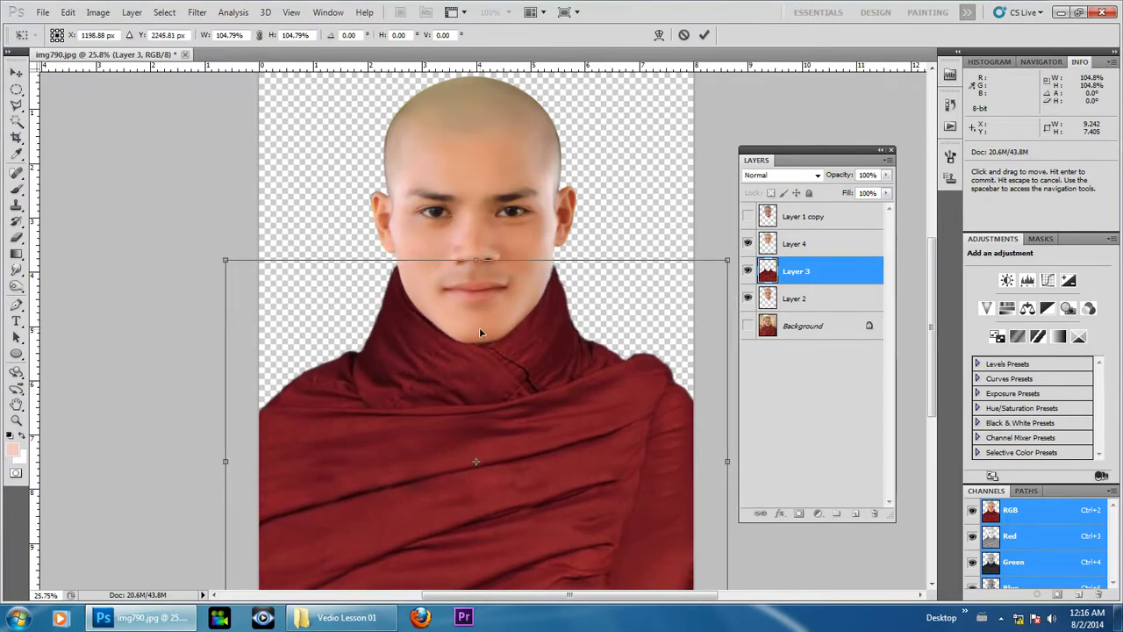
drag(538, 264, 585, 297)
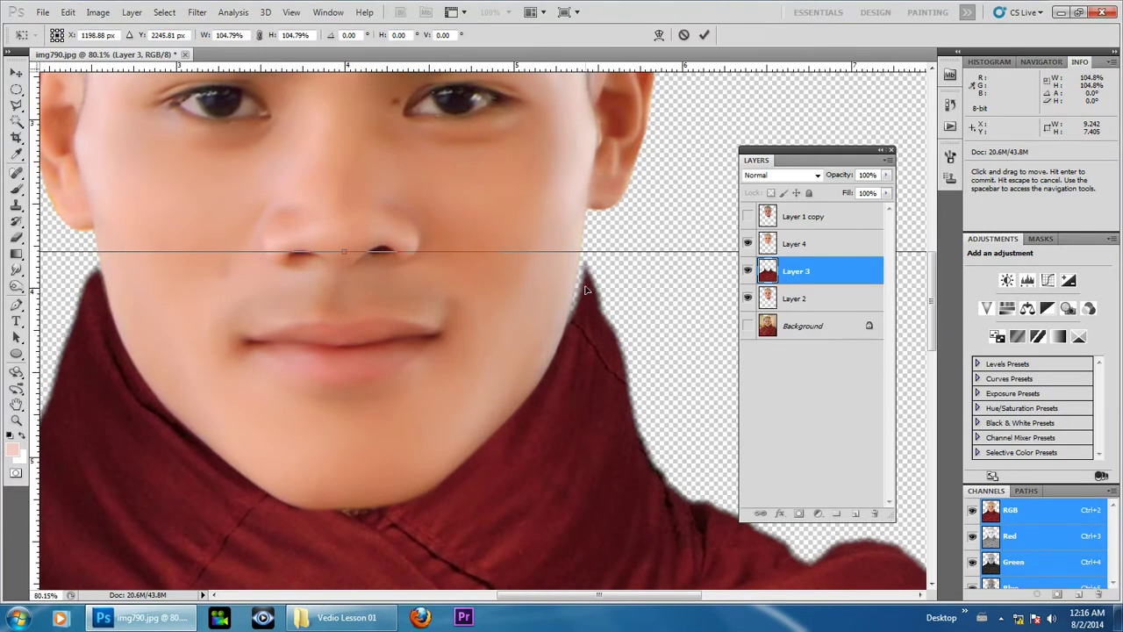
Warp the robe's shoulders inward around the neck and commit the warp.
click(660, 39)
drag(604, 254, 587, 253)
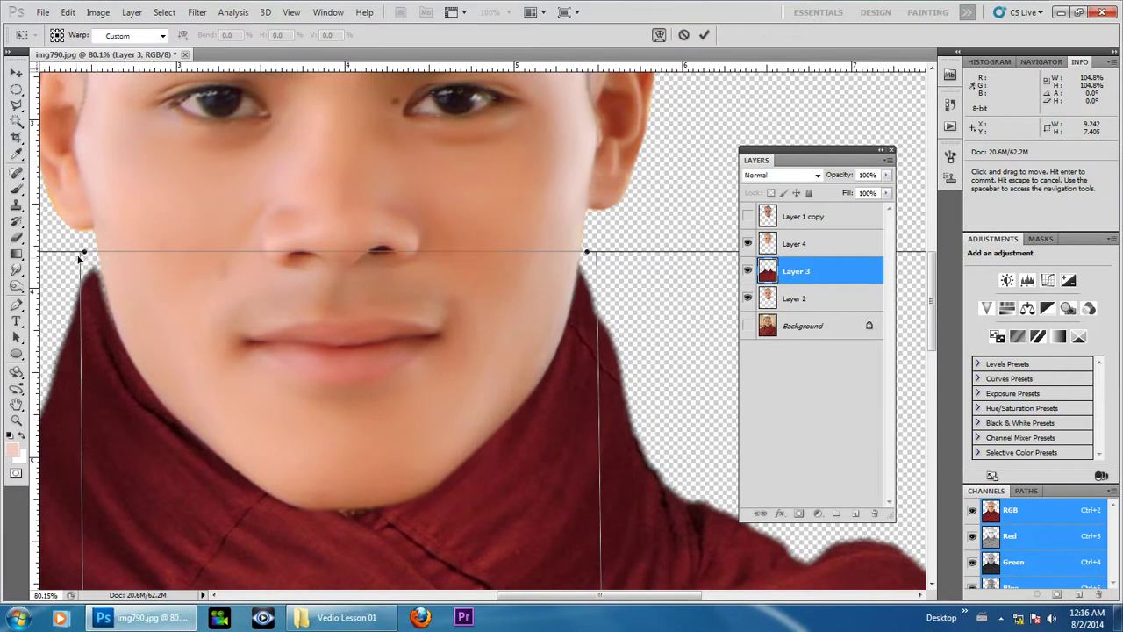
drag(80, 258, 97, 255)
drag(597, 251, 581, 253)
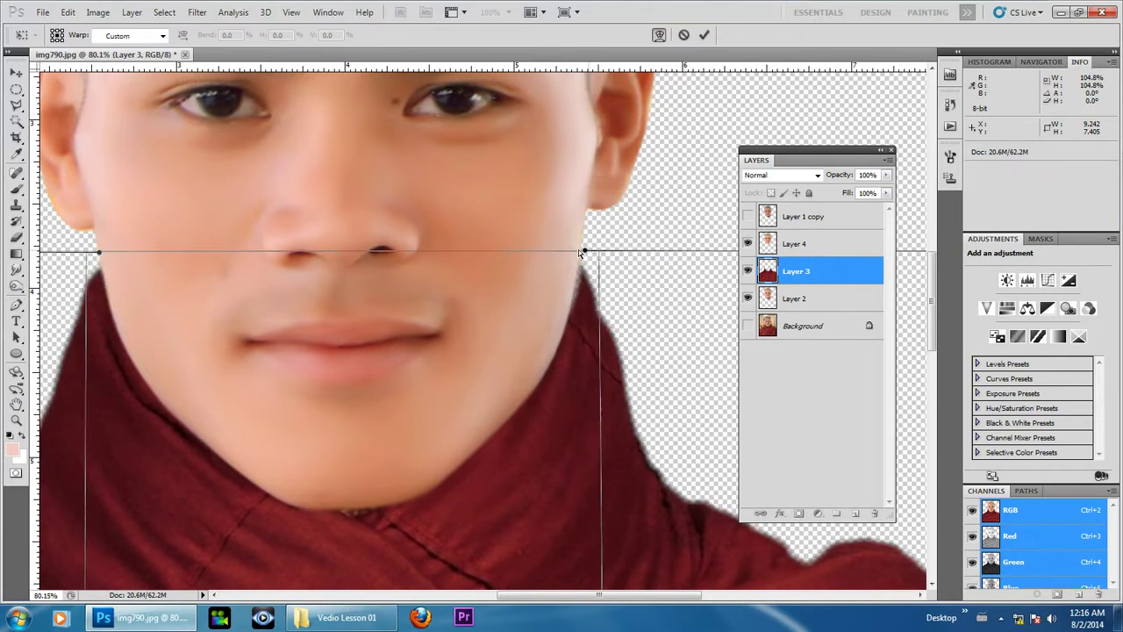
scroll(417, 223, down, 2)
scroll(378, 231, down, 3)
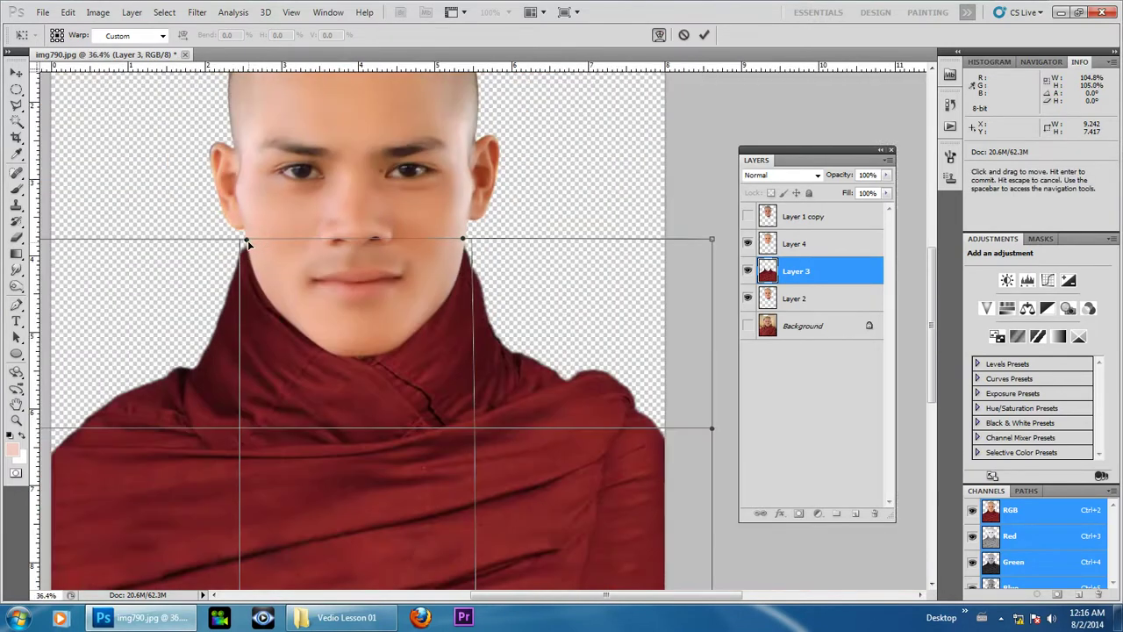
scroll(677, 127, down, 4)
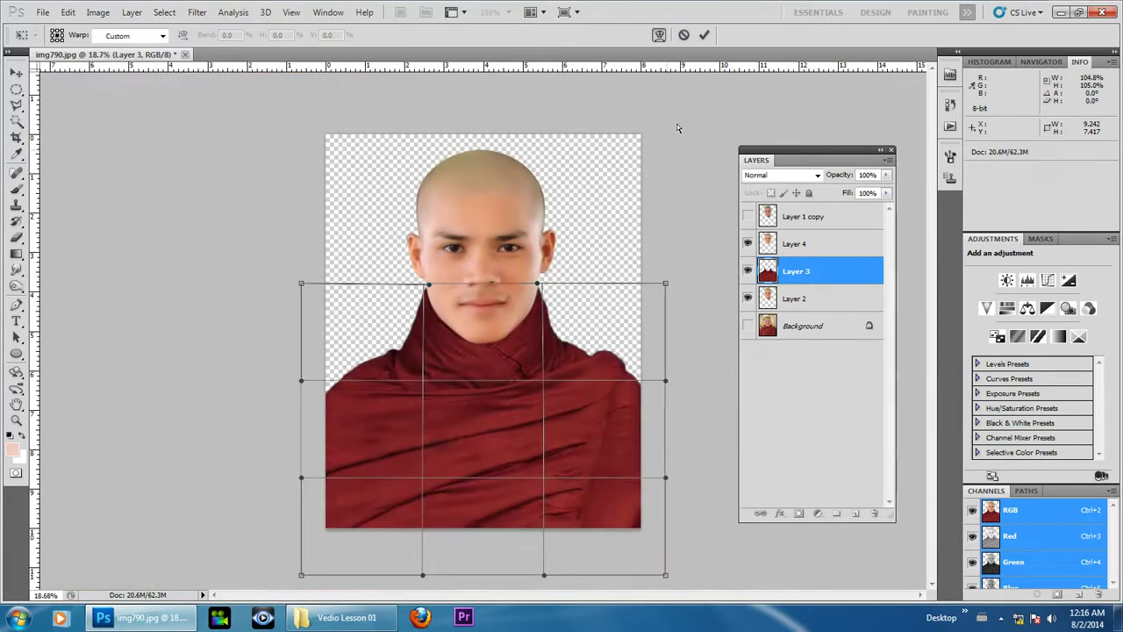
click(704, 36)
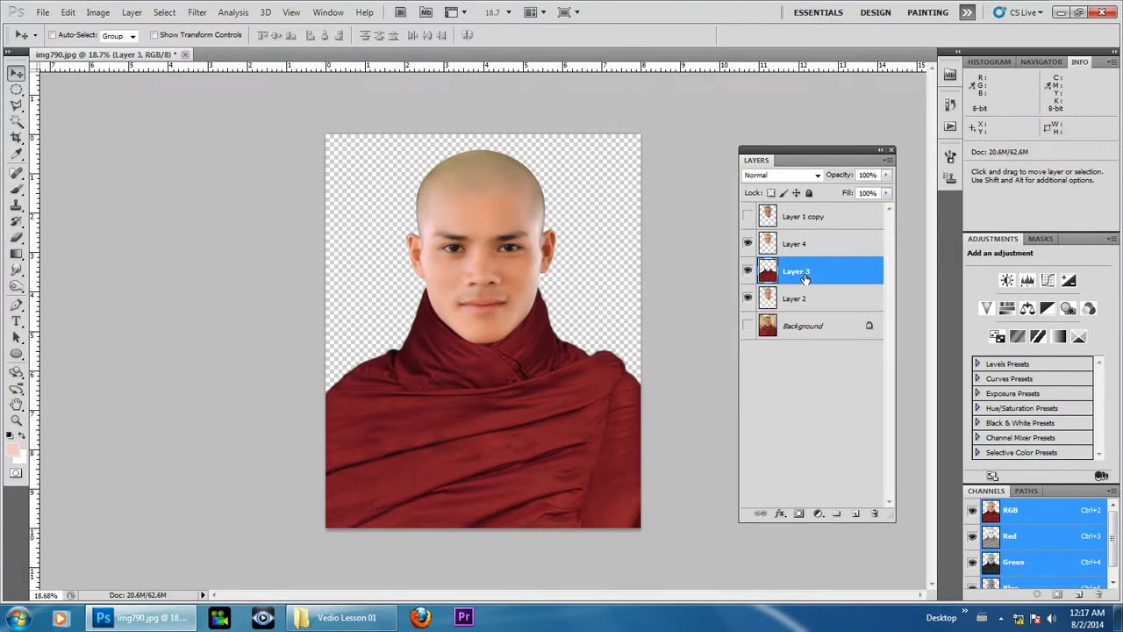
Scale Layer 1 copy through Layer 2 down to about 94.3% and nudge them right.
click(809, 220)
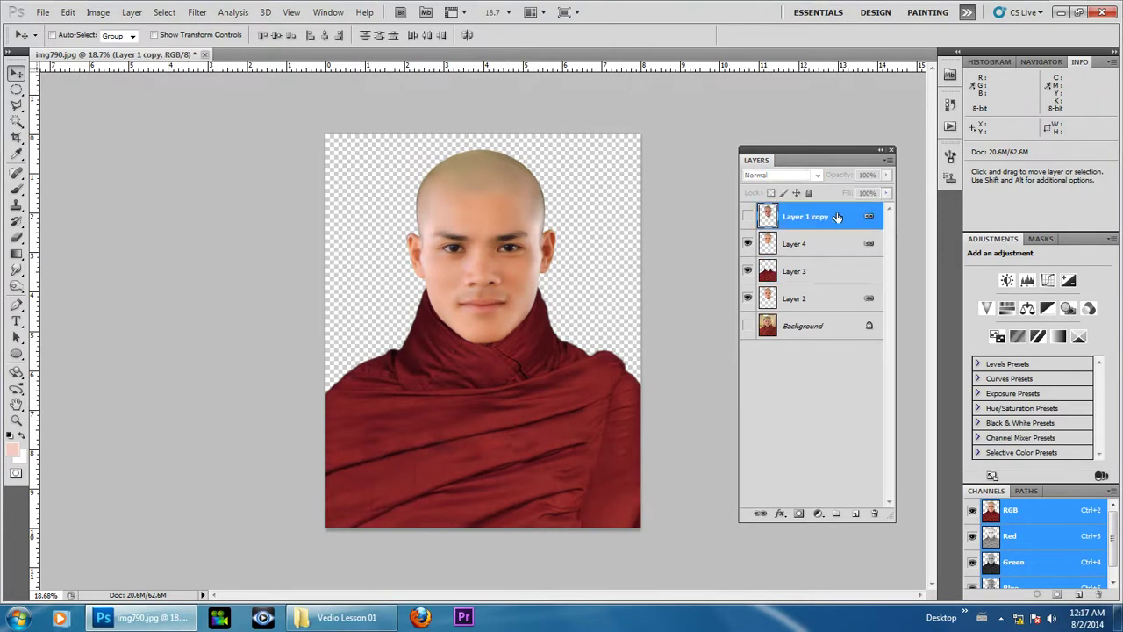
key(shift)
shift+click(816, 306)
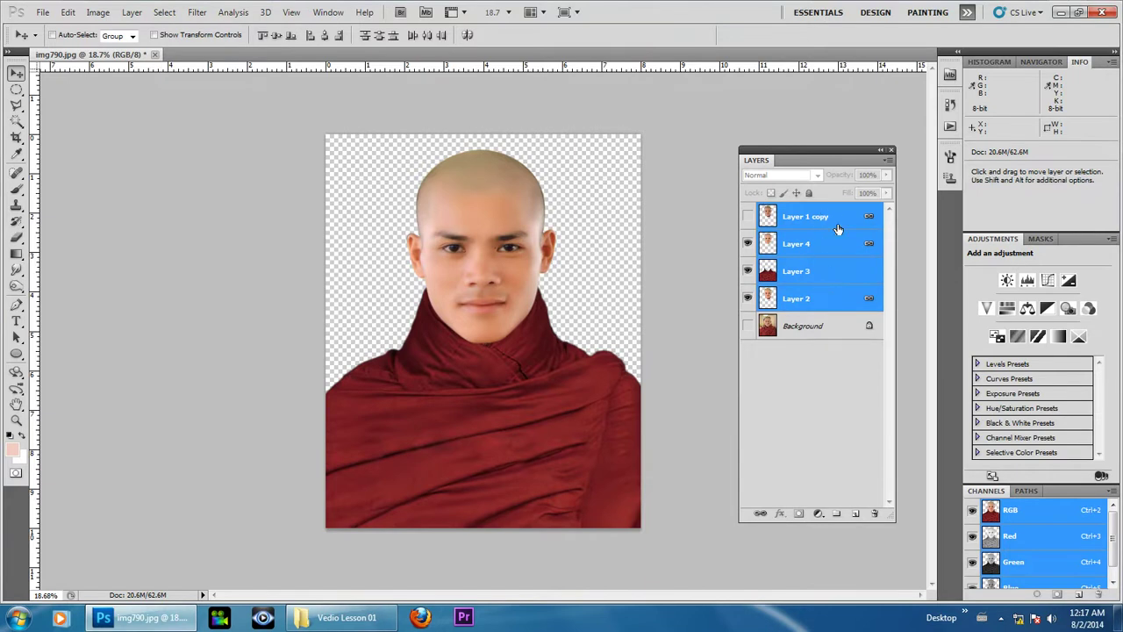
click(68, 12)
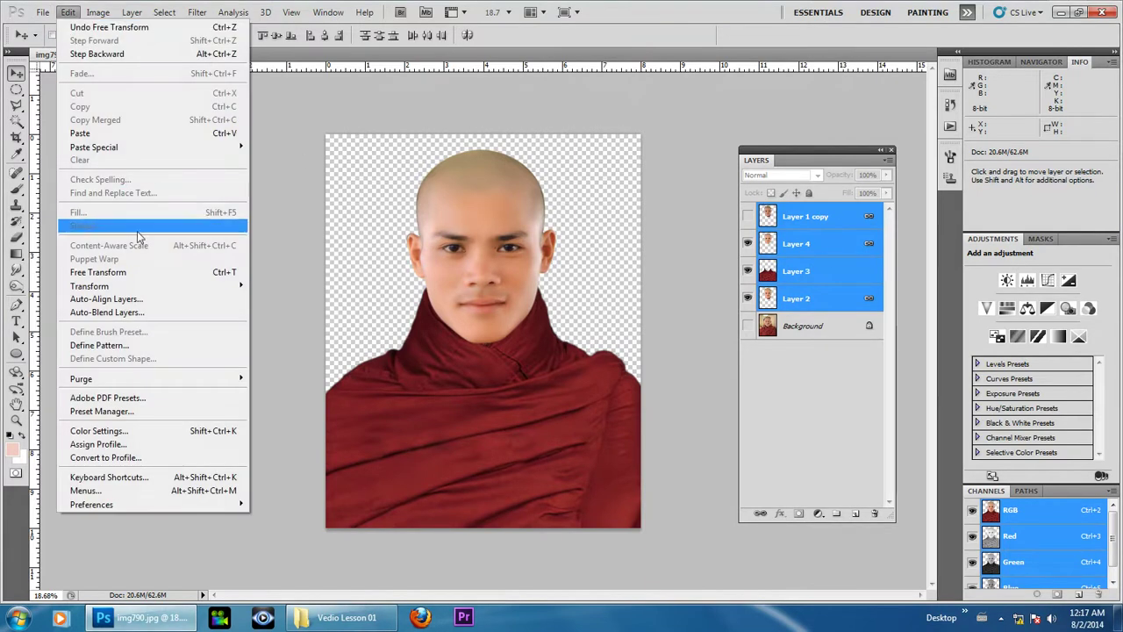
click(140, 272)
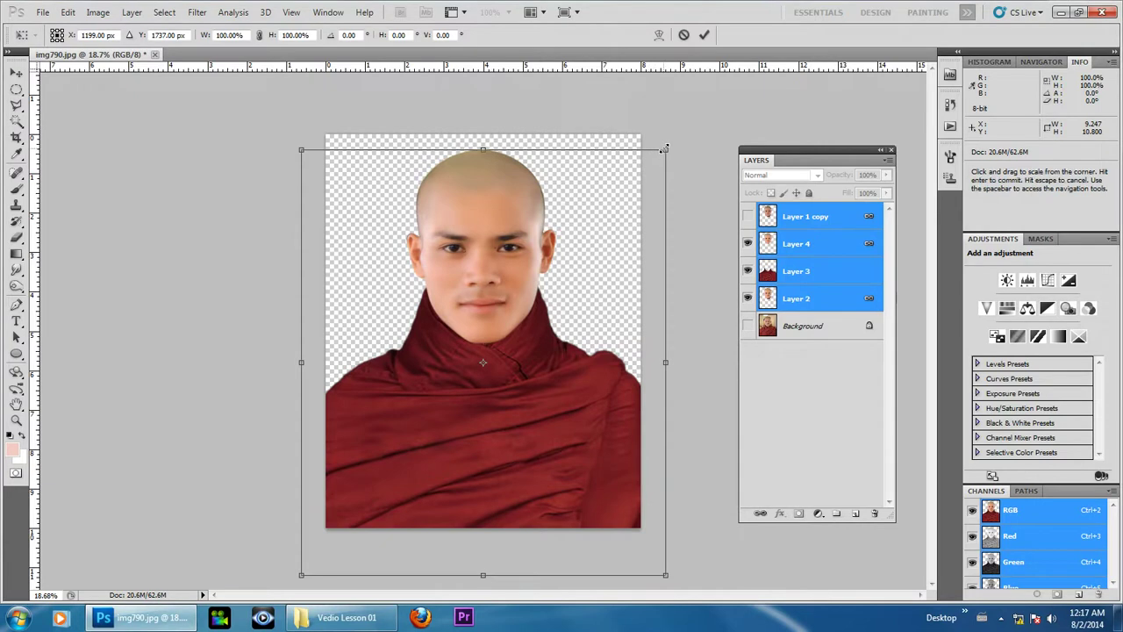
drag(666, 149, 665, 163)
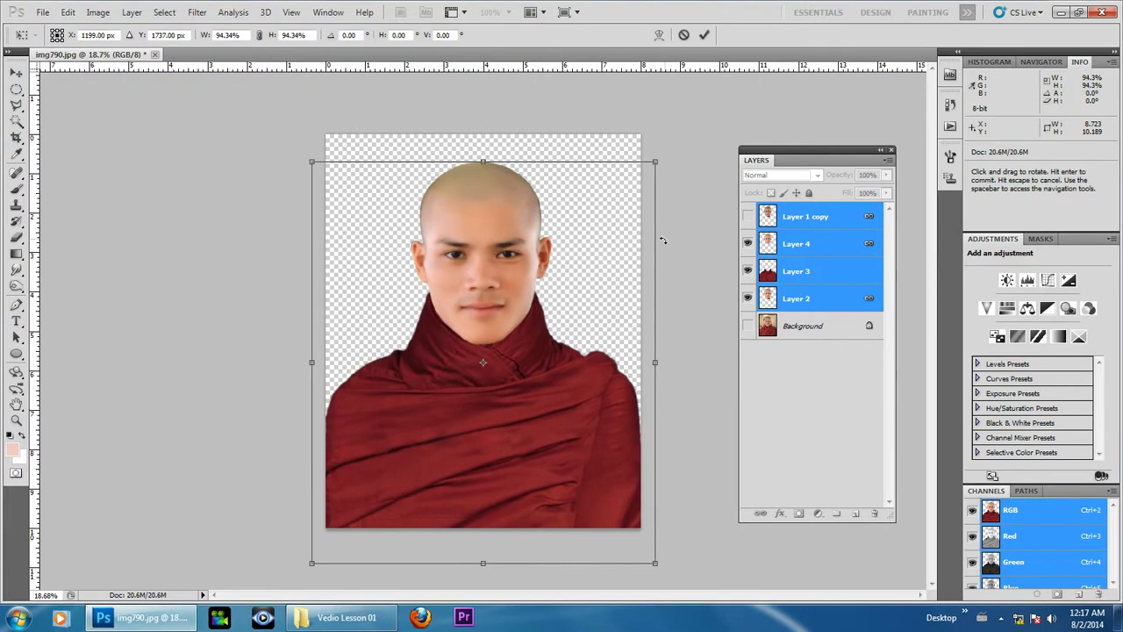
drag(481, 183, 483, 182)
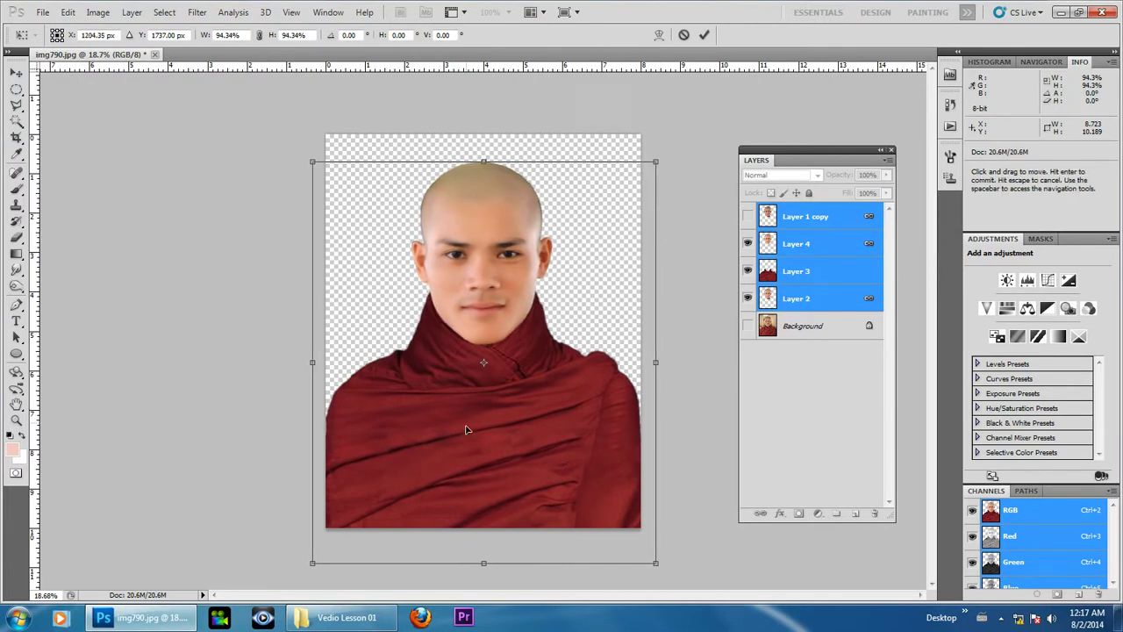
click(705, 35)
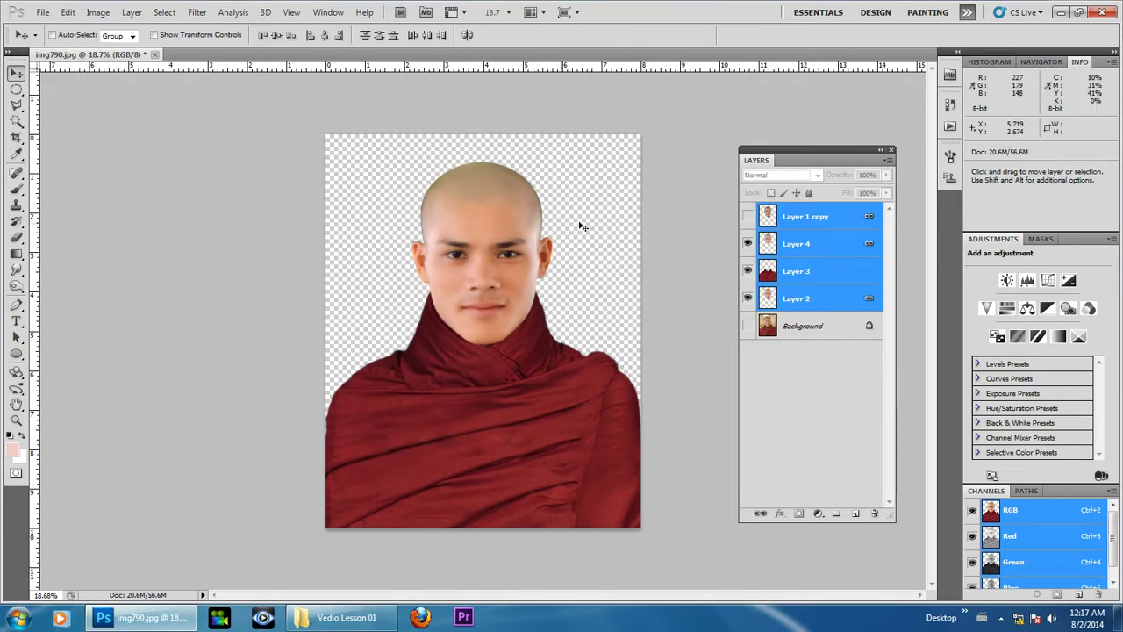
Add a Solid Color fill layer, Color Fill 1, in bright blue #0988ff.
click(125, 14)
mouse_move(157, 120)
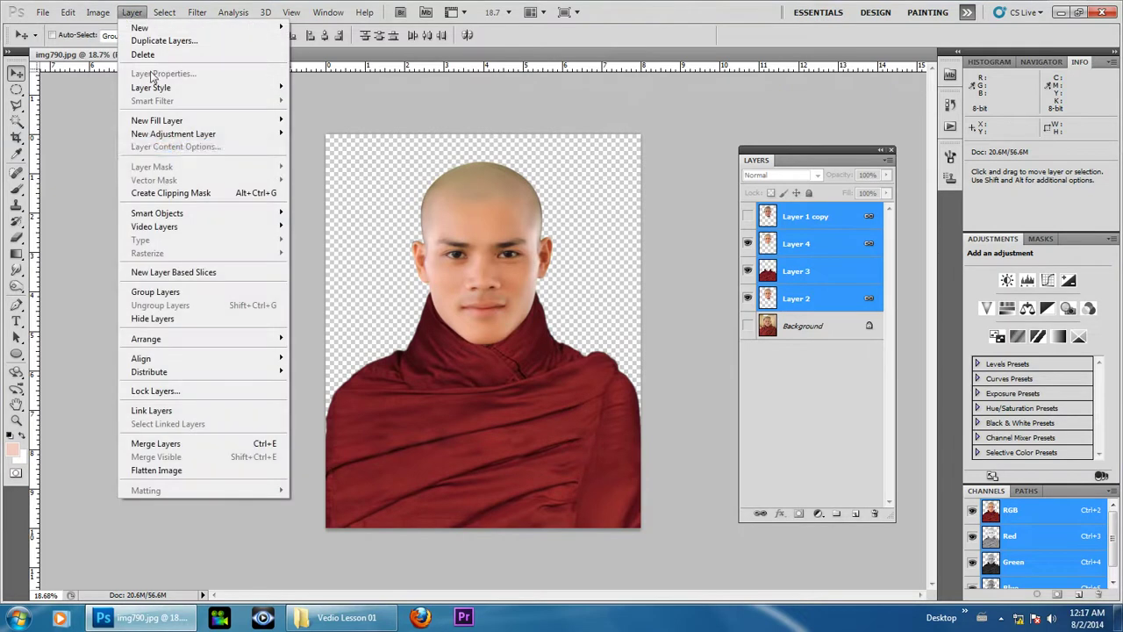
click(312, 120)
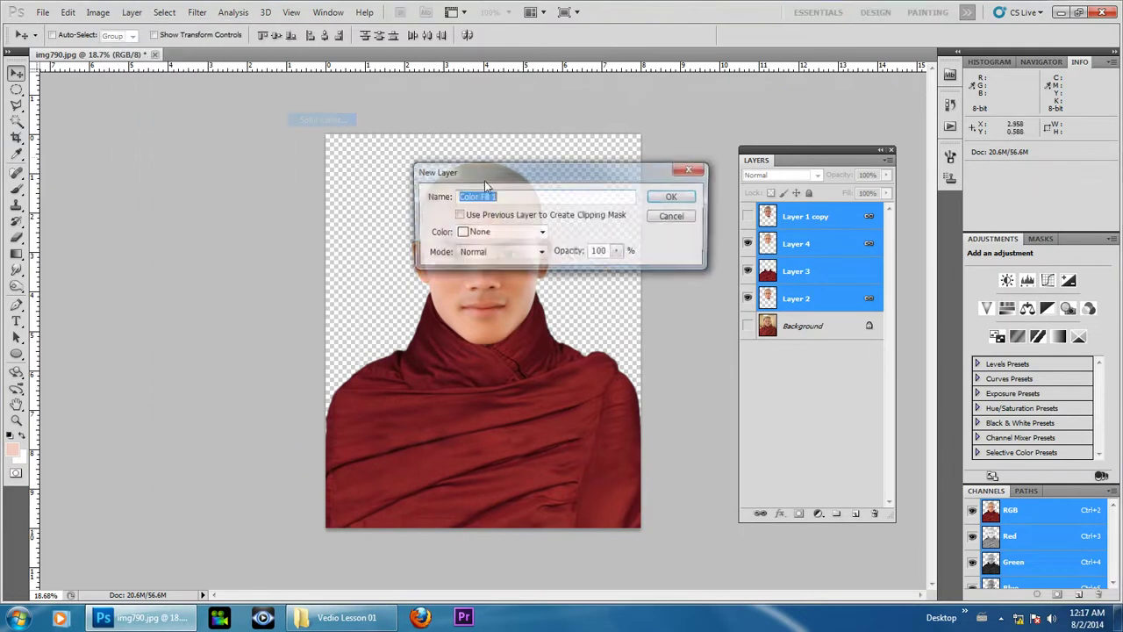
click(670, 196)
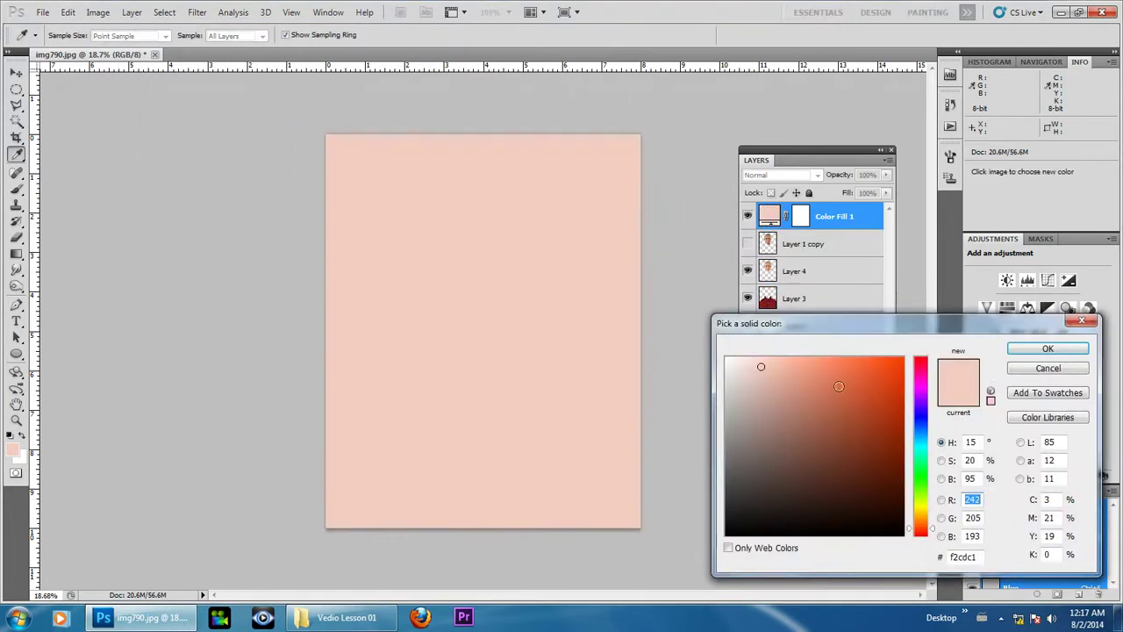
click(920, 438)
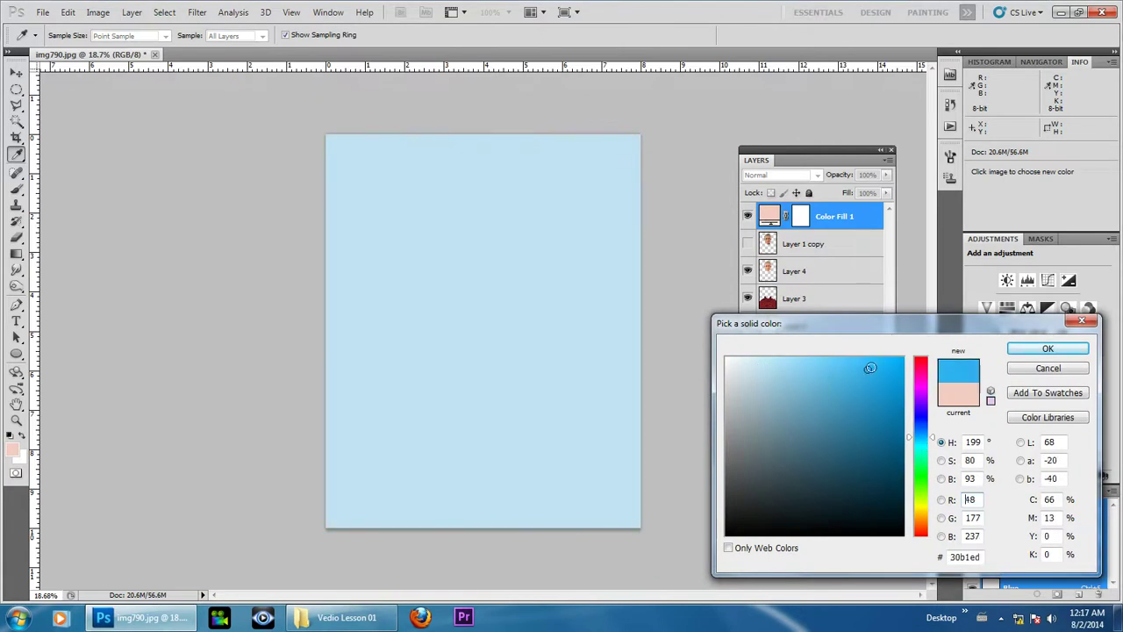
drag(818, 394, 898, 359)
click(910, 432)
click(892, 359)
click(1011, 350)
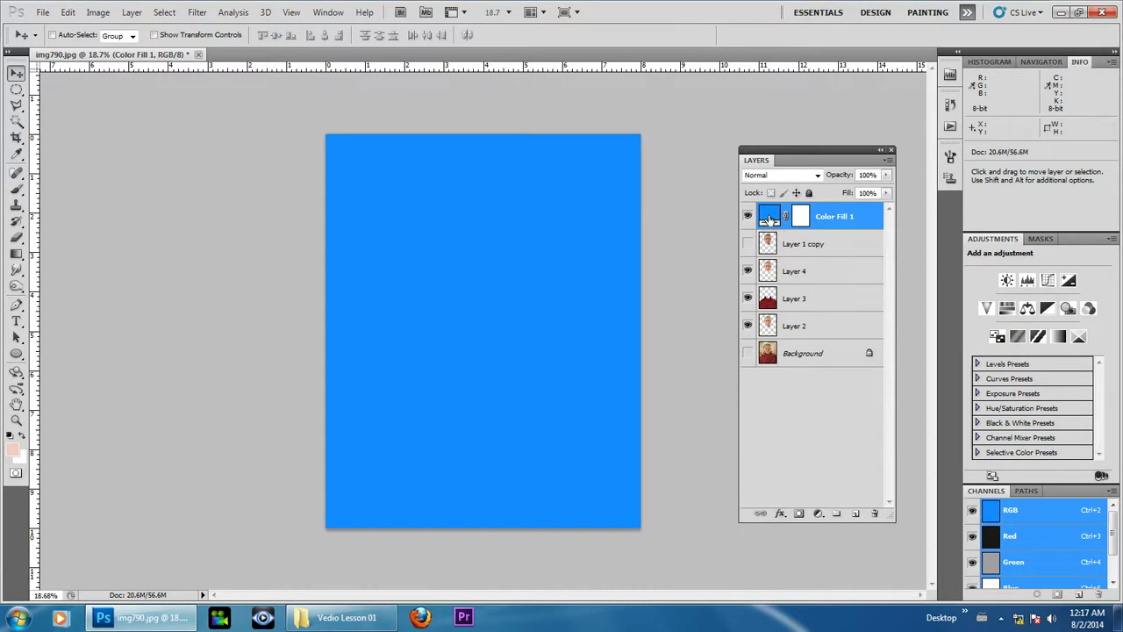
Try dragging Color Fill 1 below the monk layers, then drag it back.
drag(769, 216, 790, 335)
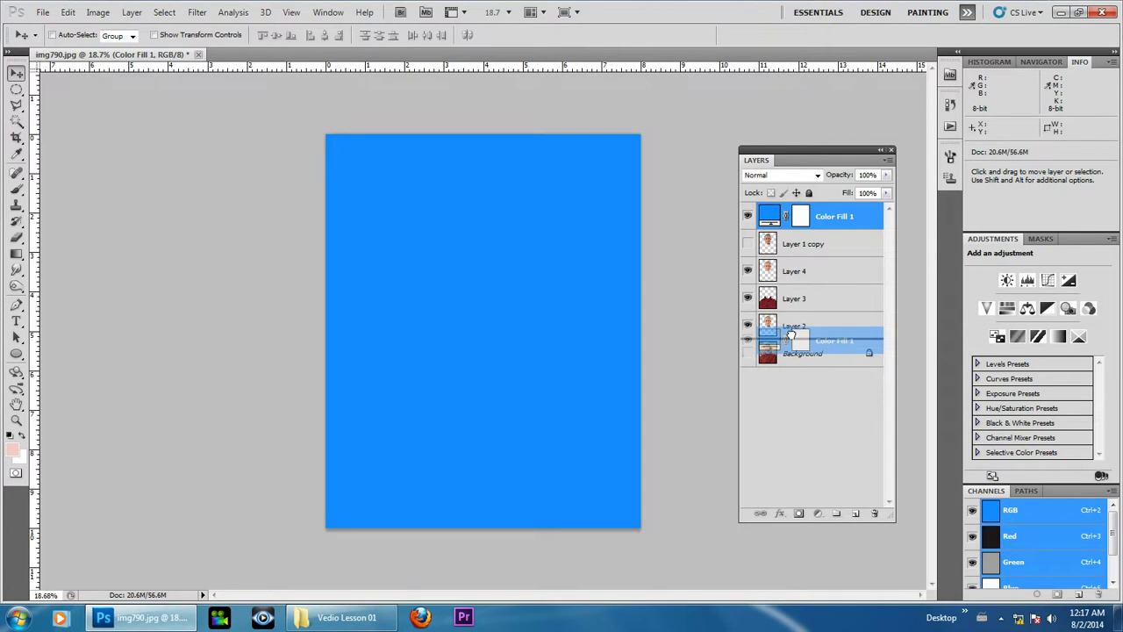
drag(791, 334, 772, 224)
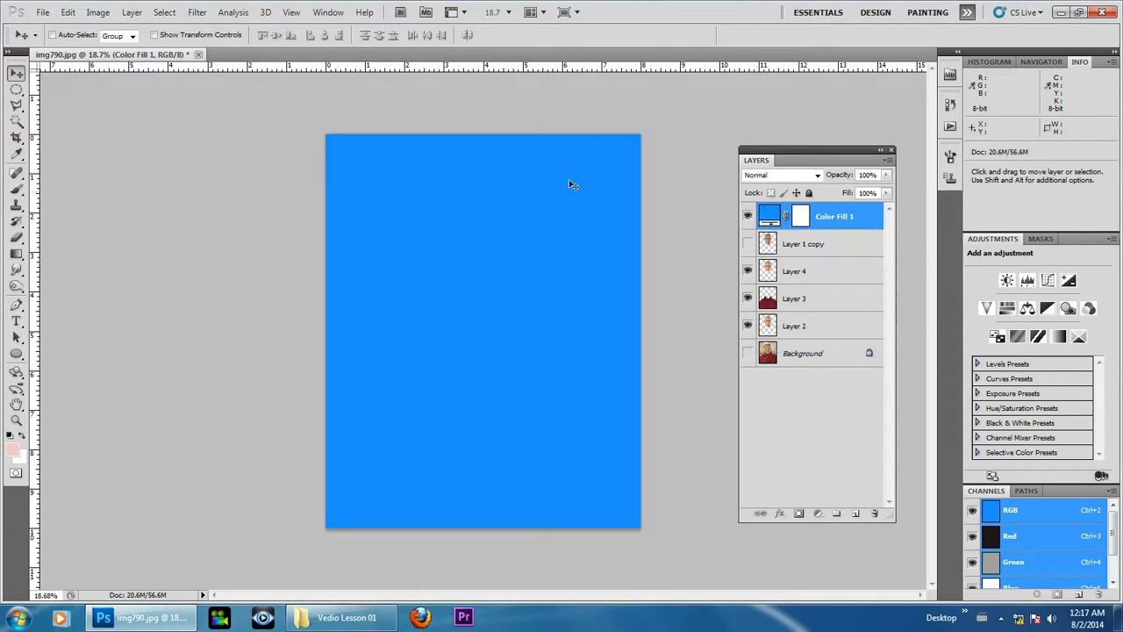
click(131, 13)
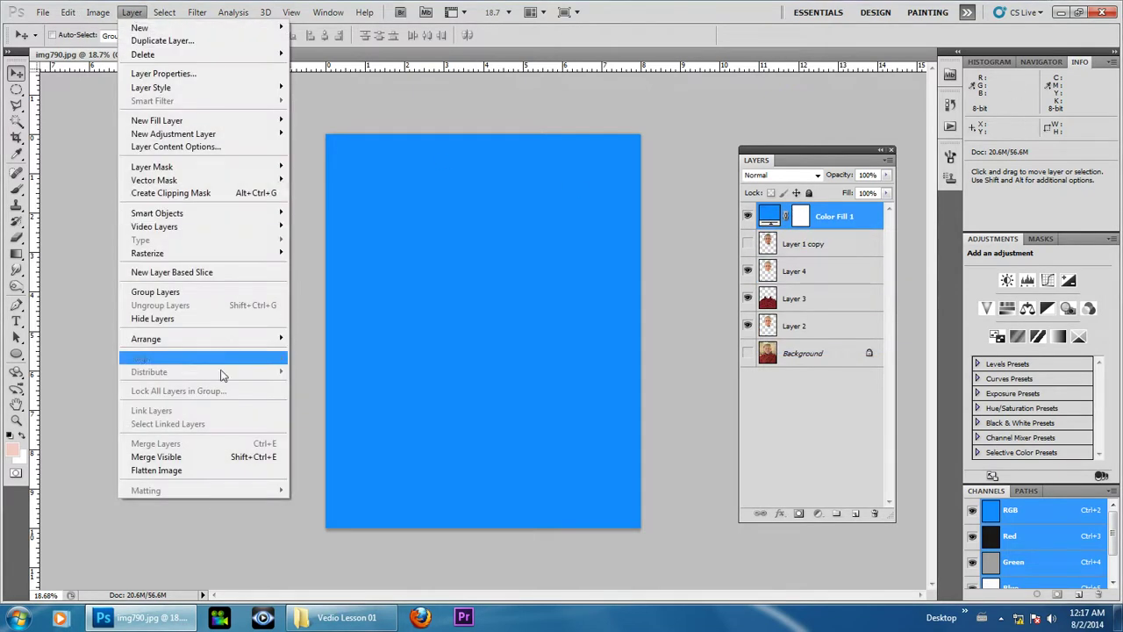
Send Color Fill 1 backward so it sits just above the Background layer.
mouse_move(145, 339)
click(330, 381)
scroll(606, 439, down, 2)
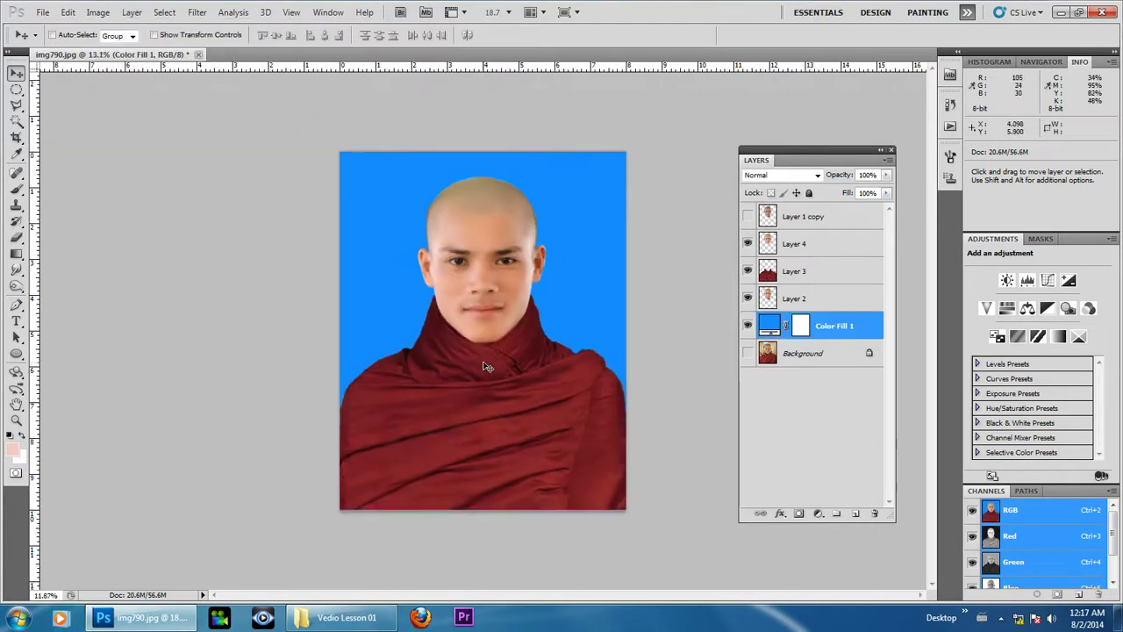
scroll(578, 400, down, 1)
scroll(526, 333, up, 3)
scroll(500, 275, up, 2)
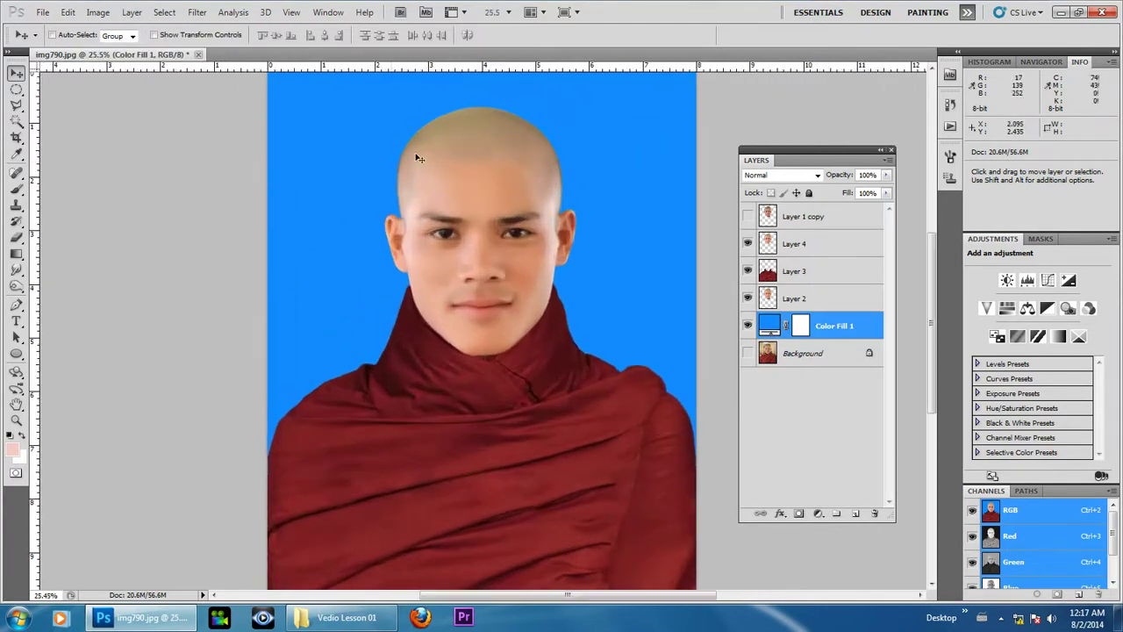
scroll(644, 417, down, 2)
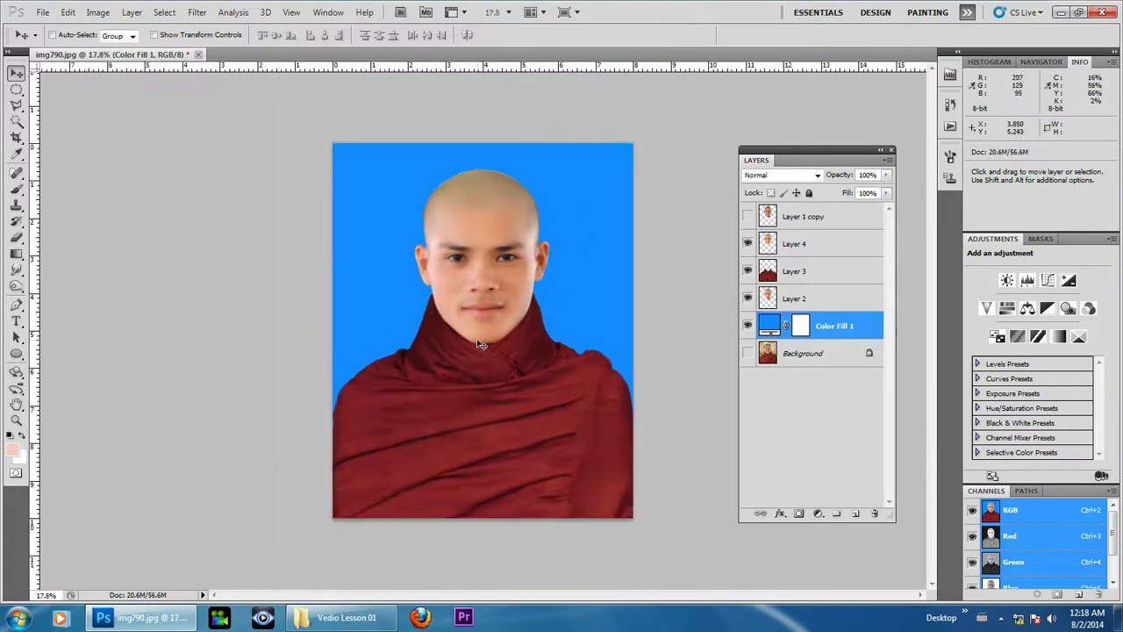
scroll(479, 338, down, 2)
click(43, 12)
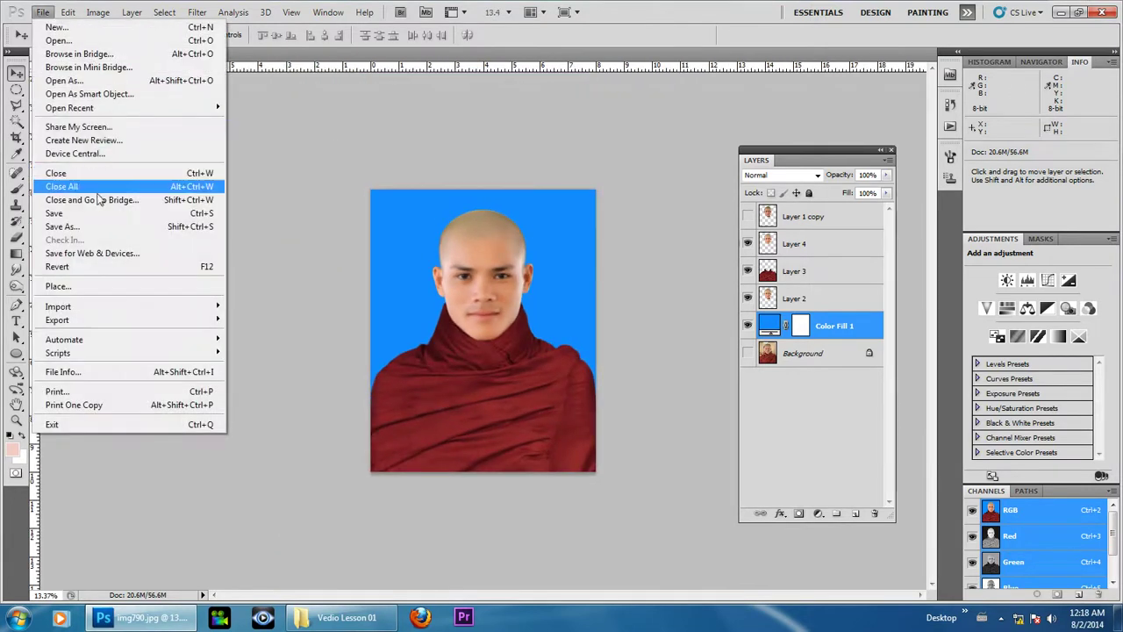
Save As a JPEG named 'Monk 8x10' in the Desktop's Test folder, reaching JPEG Options.
click(61, 226)
click(468, 355)
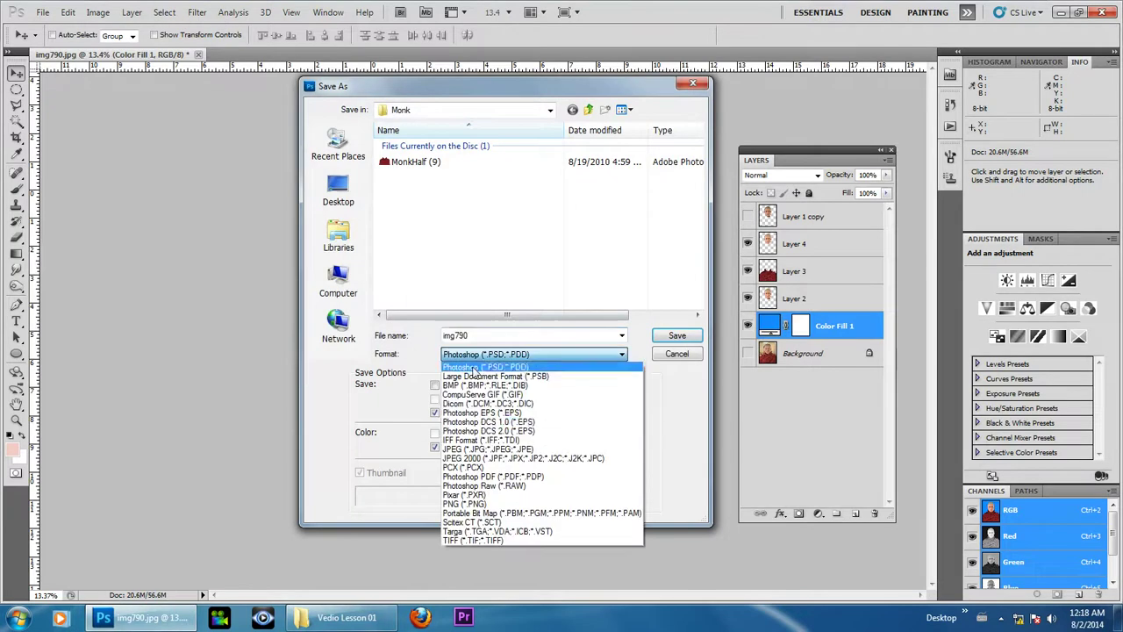
click(465, 438)
click(341, 195)
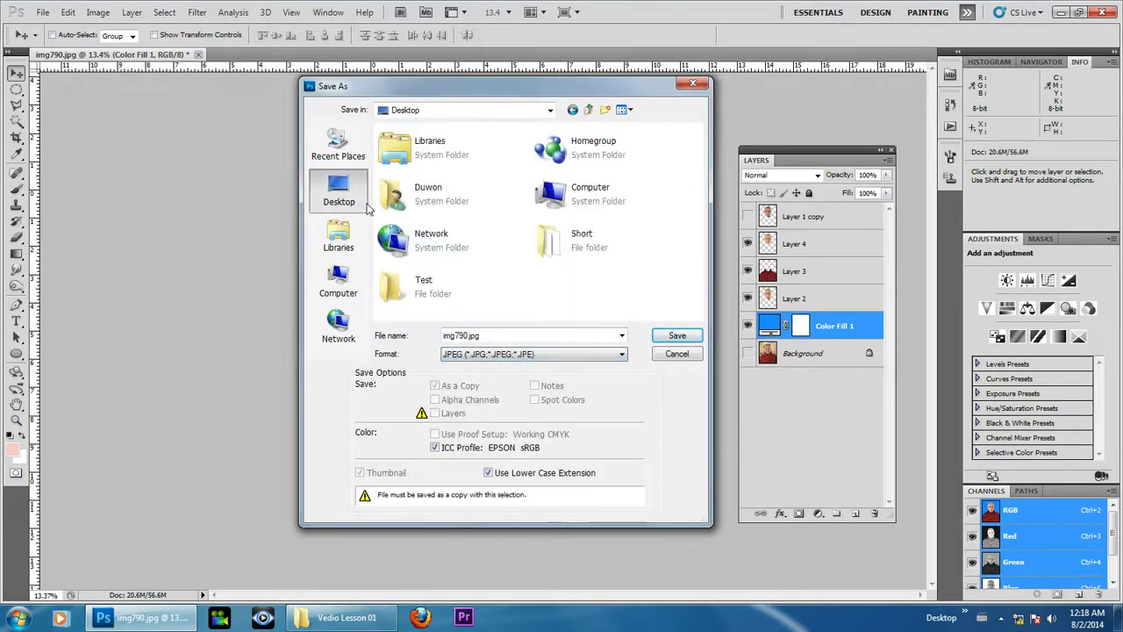
click(482, 280)
click(675, 336)
drag(572, 338, 419, 343)
text(Monk 8x10)
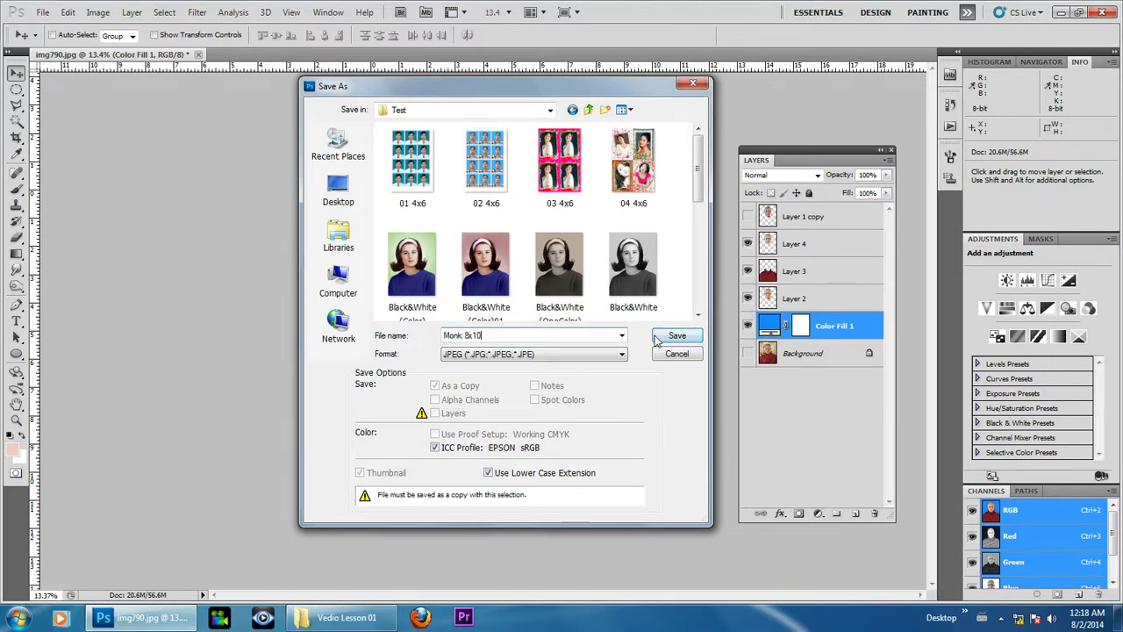
click(677, 335)
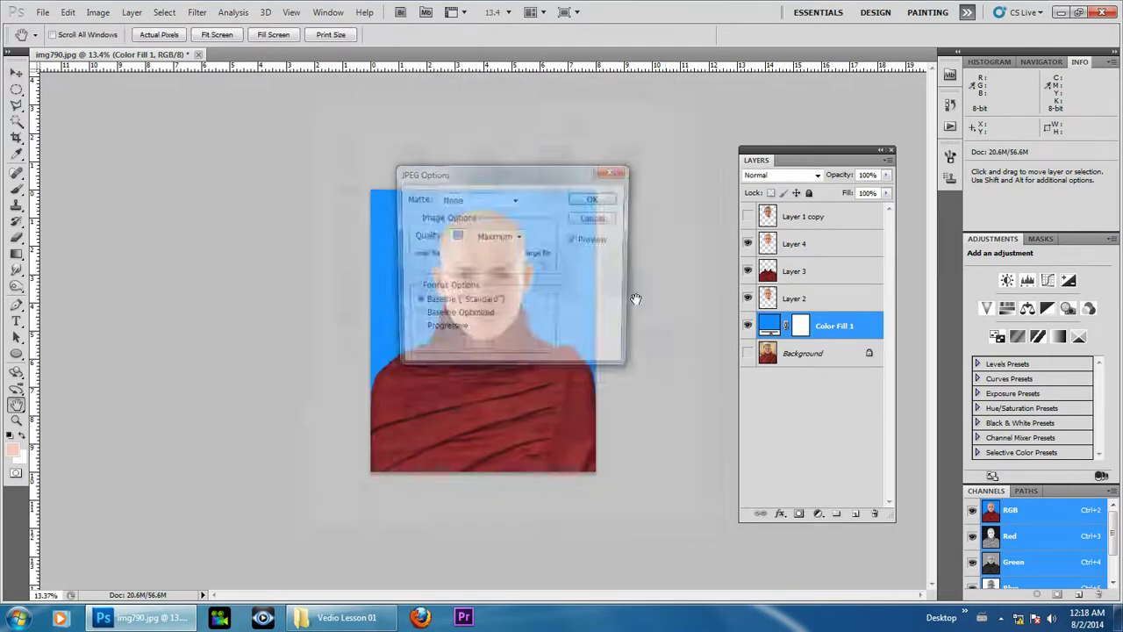